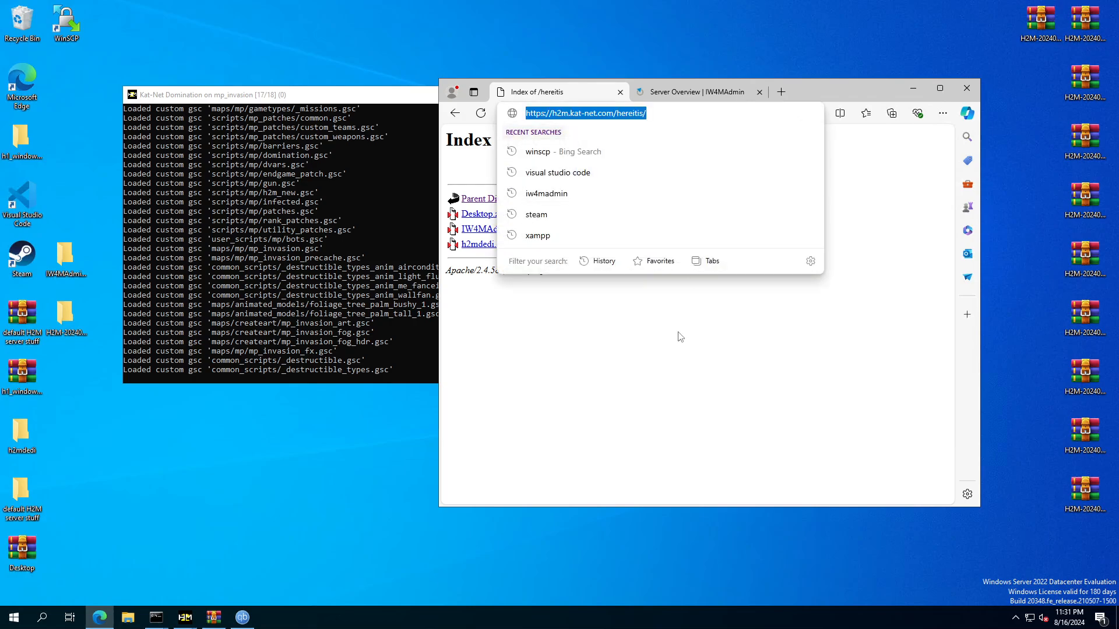
Minimize the Edge window with the hereitis listing to reveal the Kat-Net server console.
left_click(678, 336)
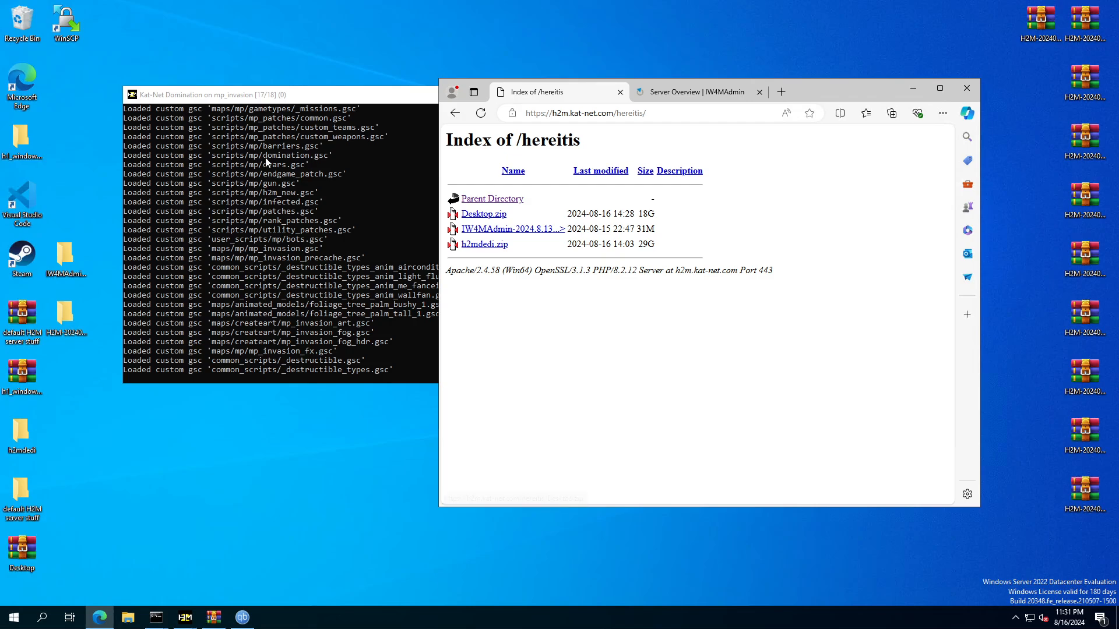
left_click(913, 89)
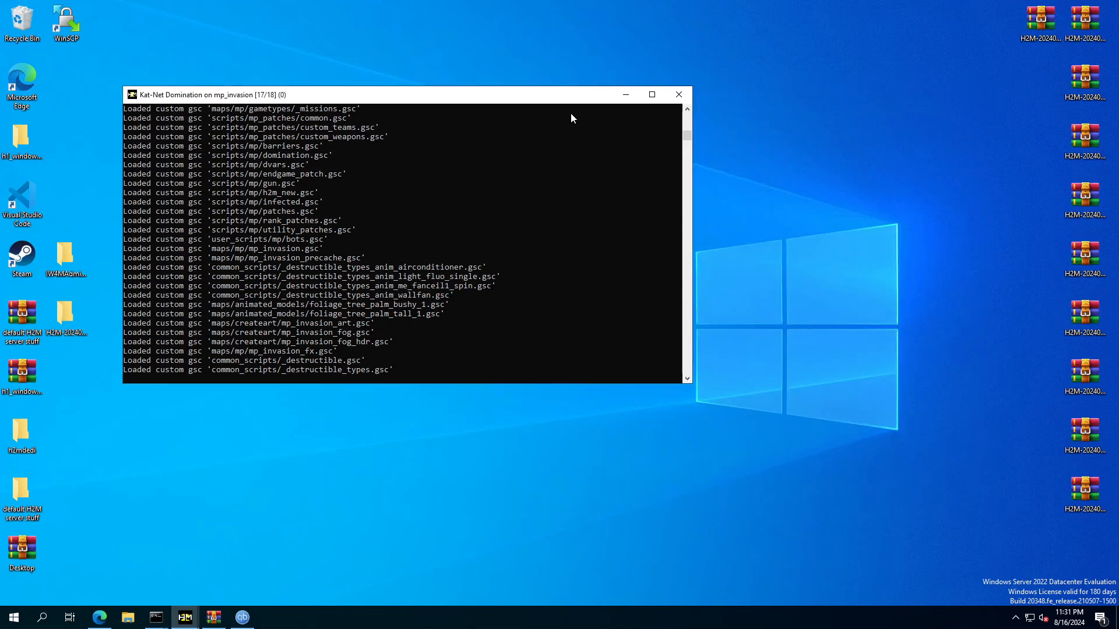
Minimize the server console and open Desktop.zip in WinRAR to review its ten H2M archives.
left_click(626, 94)
left_click_drag(22, 553, 526, 251)
double_click(557, 202)
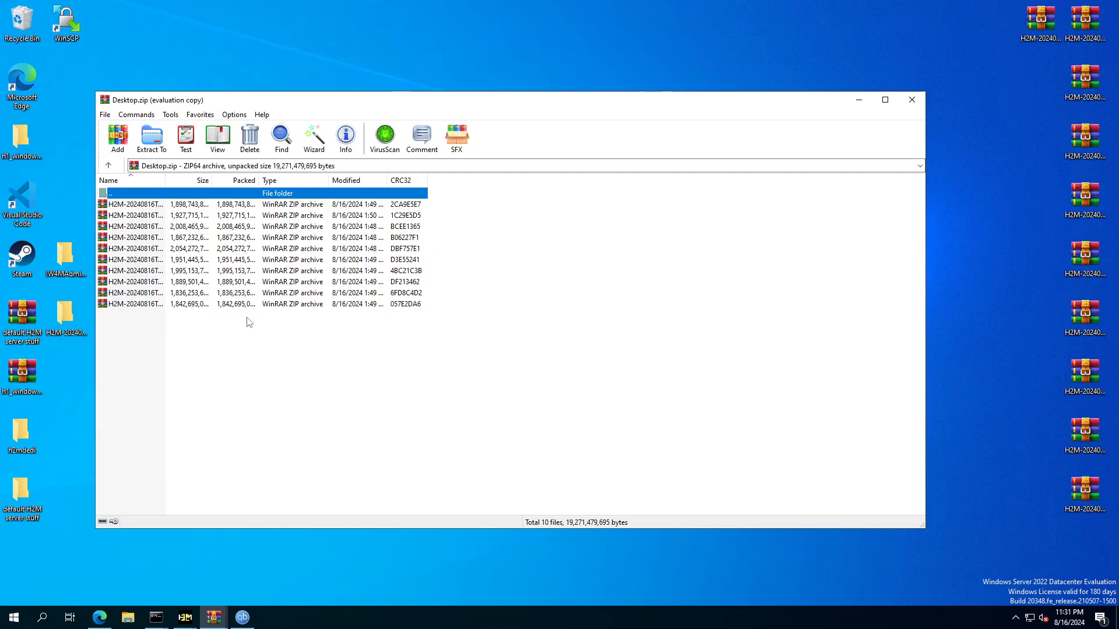
left_click_drag(372, 104, 419, 138)
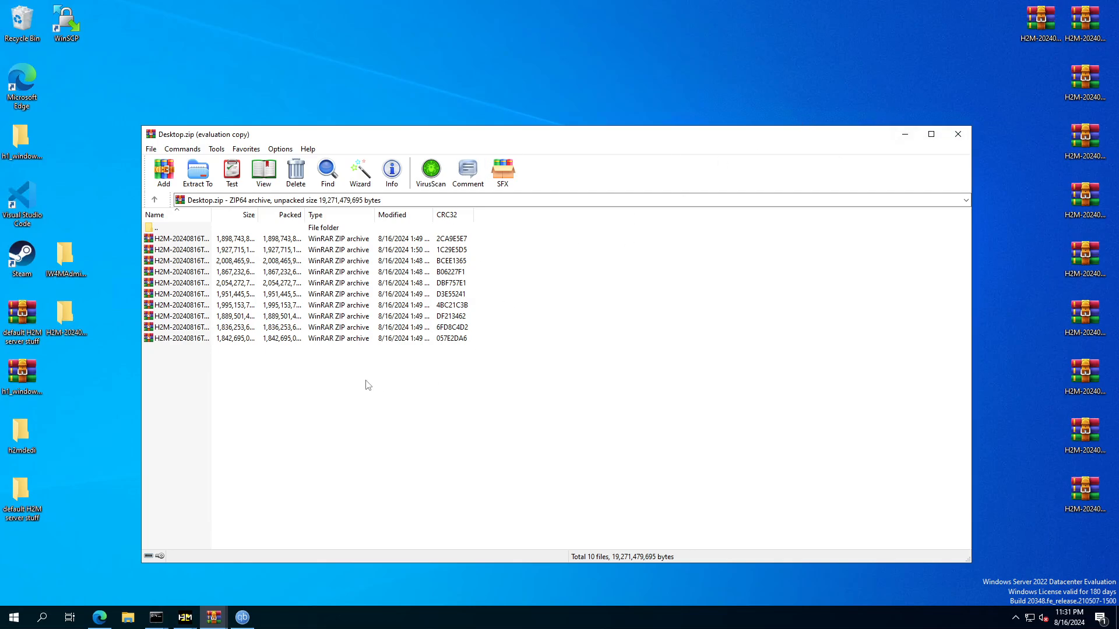
left_click(957, 134)
Place the h1_windows_server.zip archive in the middle of the desktop.
left_click_drag(989, 23, 1025, 23)
left_click(773, 224)
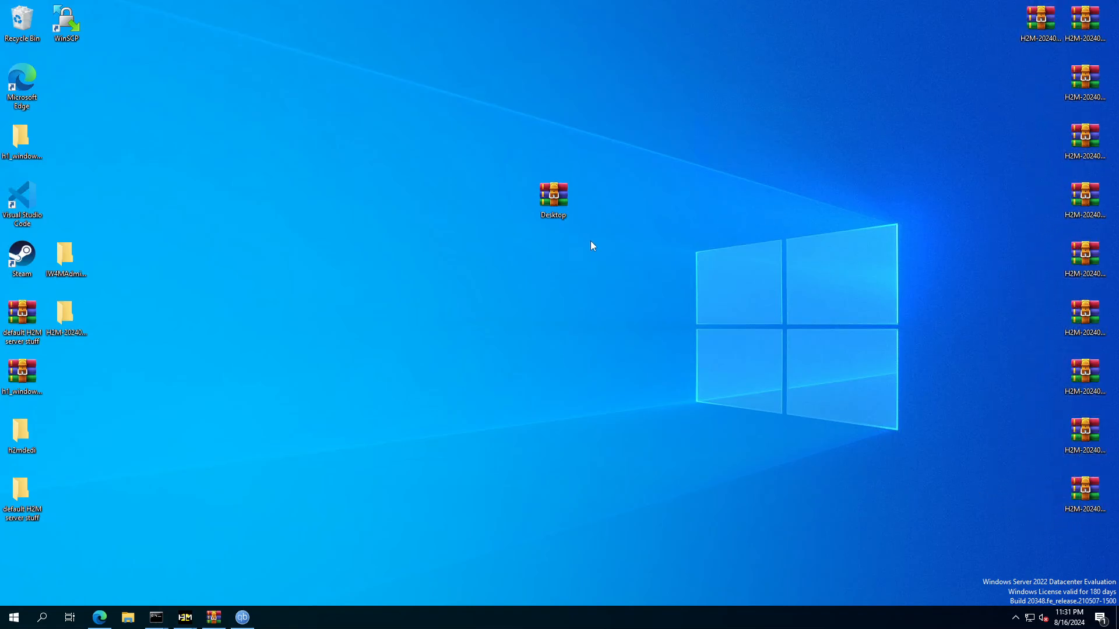
left_click_drag(22, 370, 377, 317)
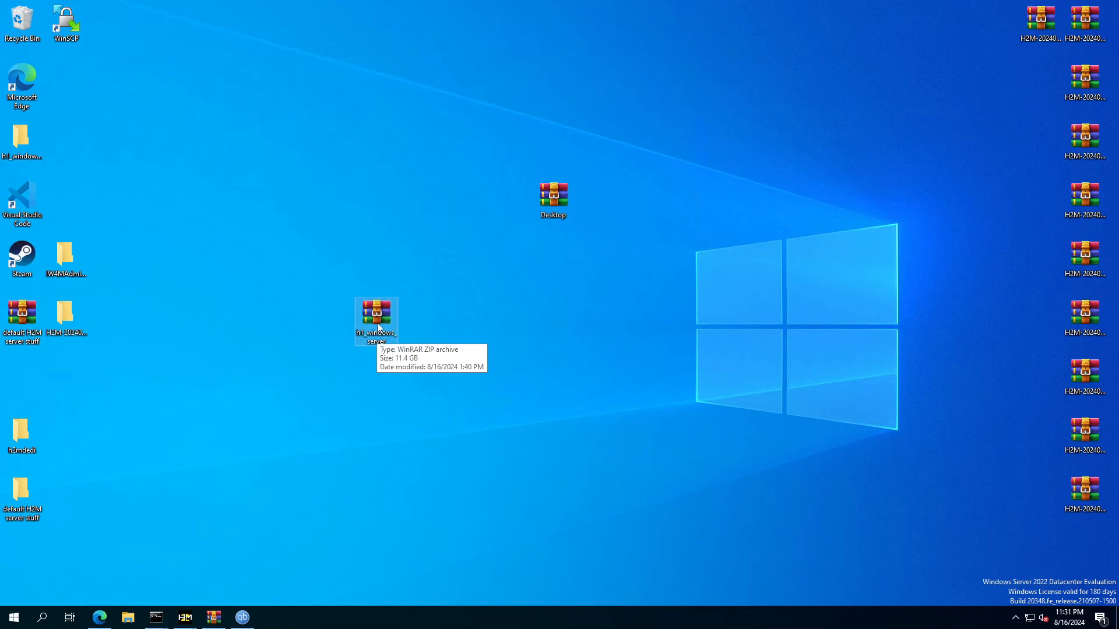
left_click(93, 209)
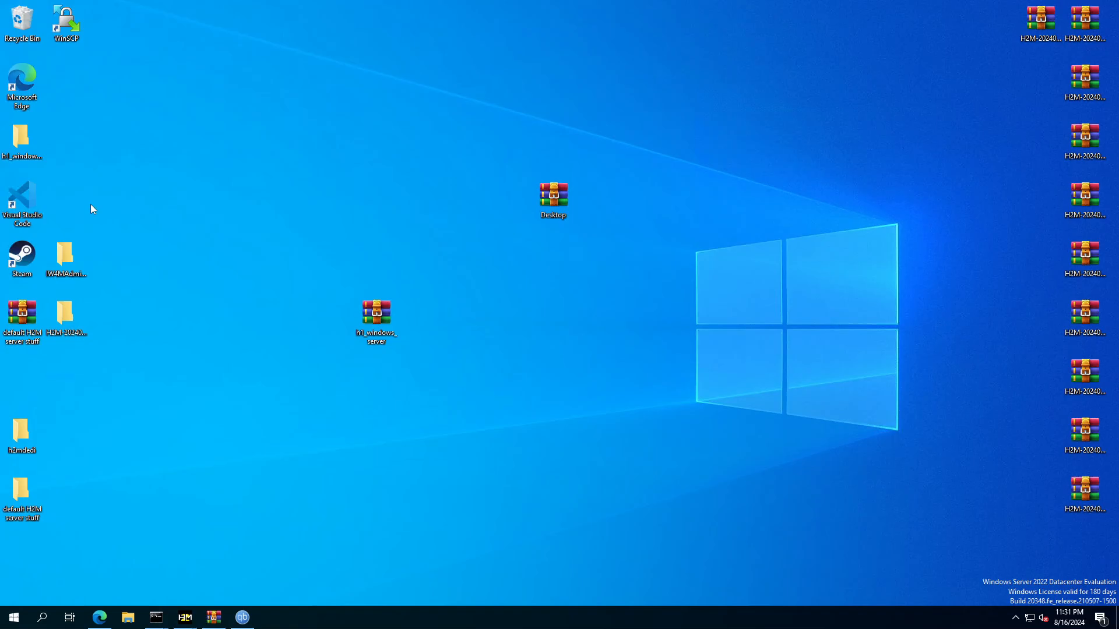
Extract the h1_windows_server folder from h1_windows_server.zip onto the desktop.
double_click(381, 320)
double_click(197, 240)
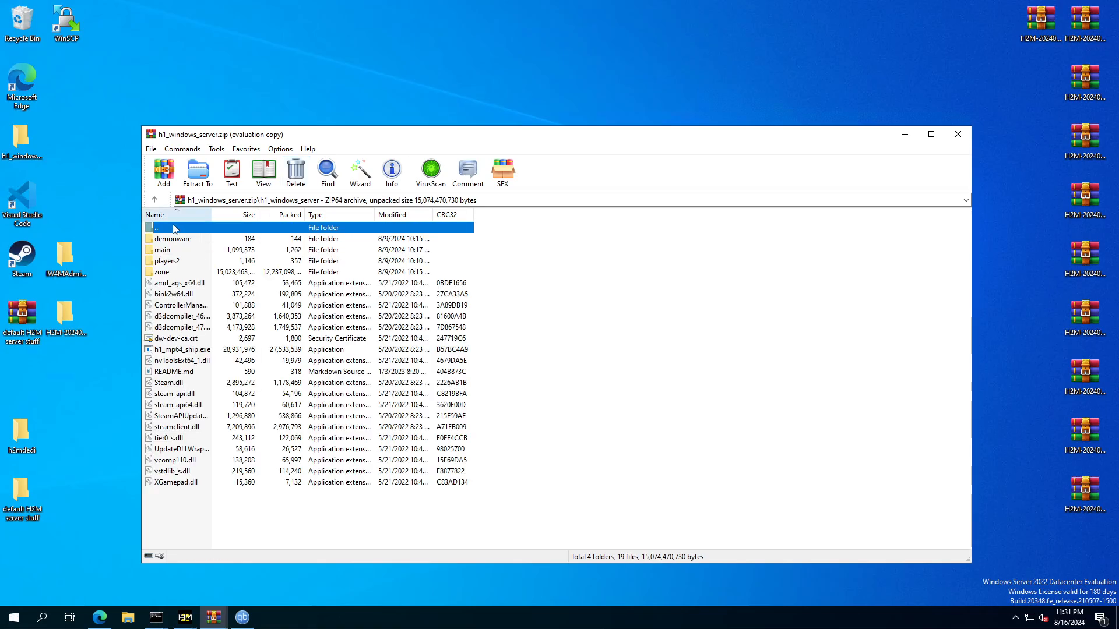
double_click(173, 227)
left_click_drag(524, 68, 527, 70)
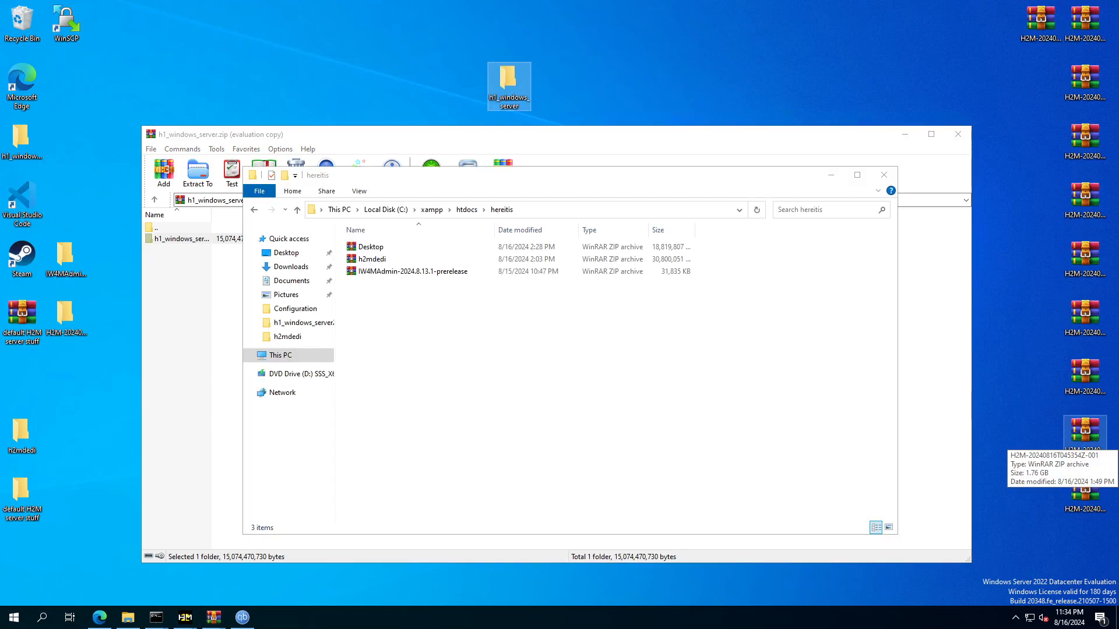
Open the extracted h1_windows_server folder at the top-left and select the ten H2M archives.
double_click(509, 82)
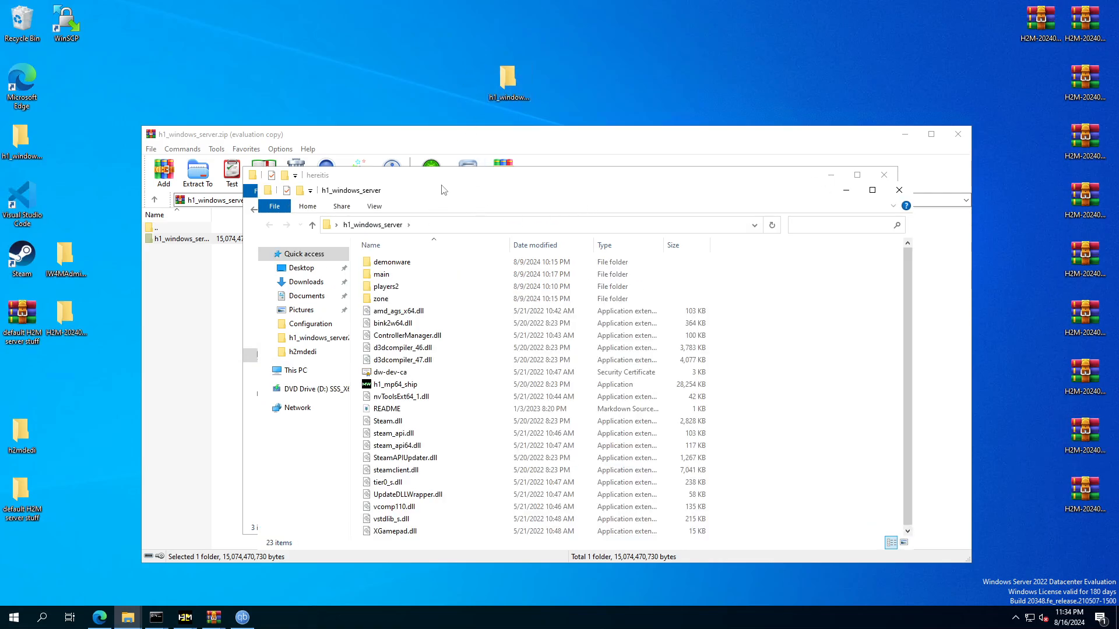
left_click_drag(441, 190, 447, 101)
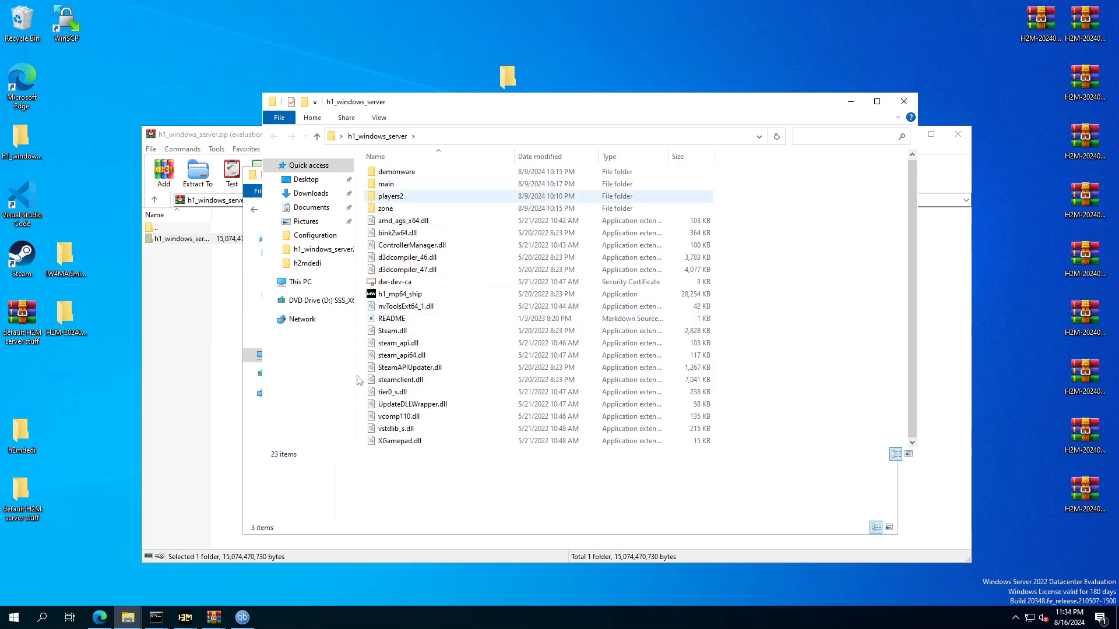
left_click_drag(447, 105, 279, 13)
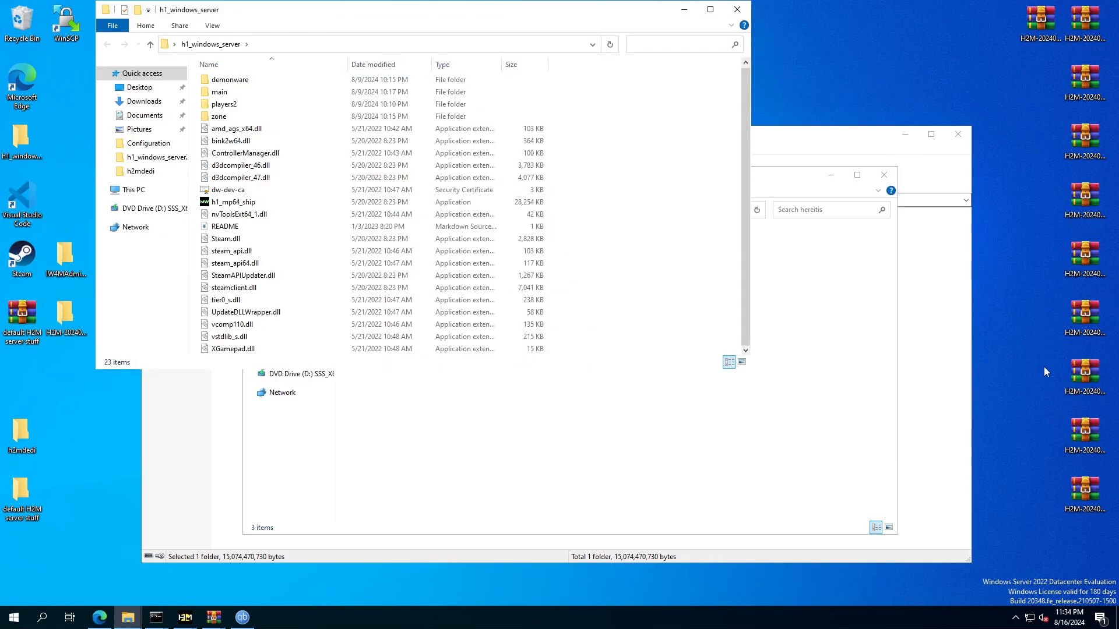
left_click_drag(1107, 527, 1040, 22)
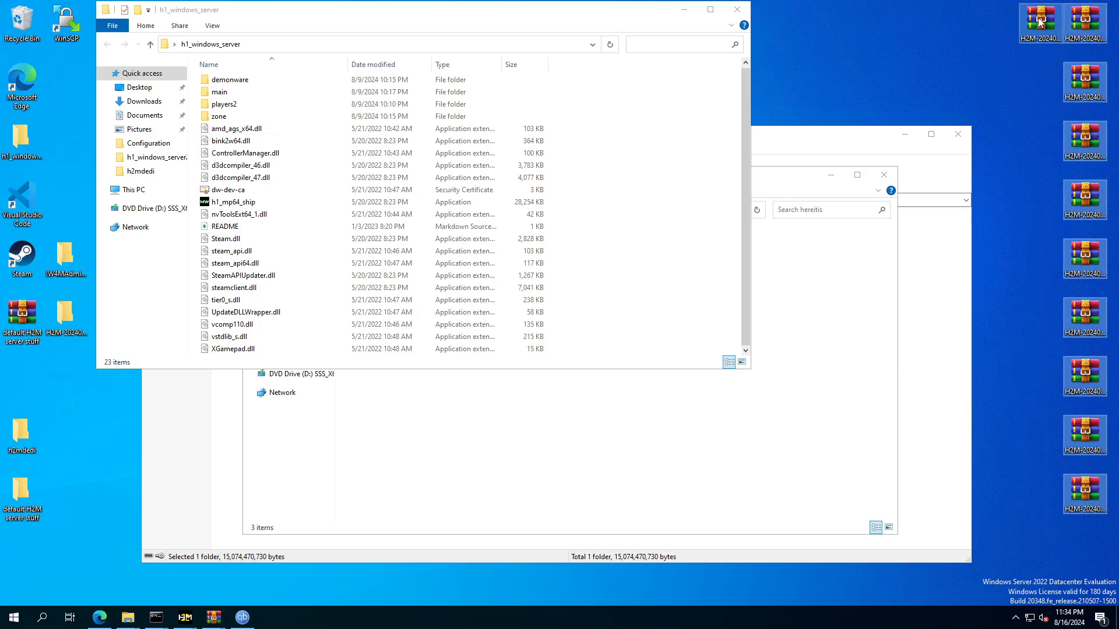
Extract the selected H2M archives into desktop folders and close the h1_windows_server.zip window.
right_click(1041, 22)
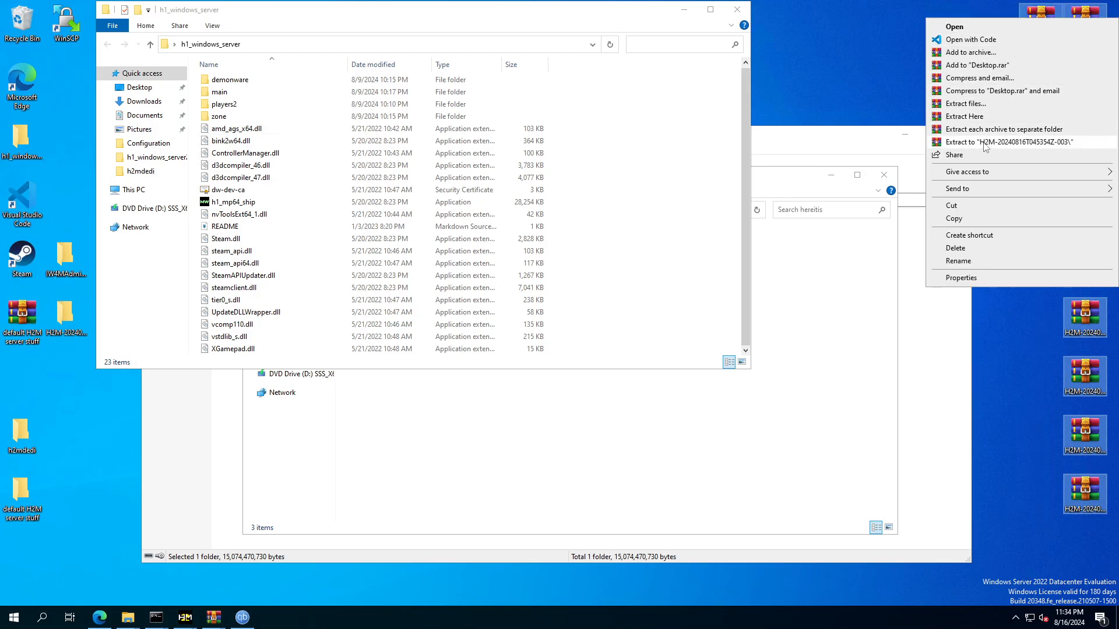
left_click(1008, 142)
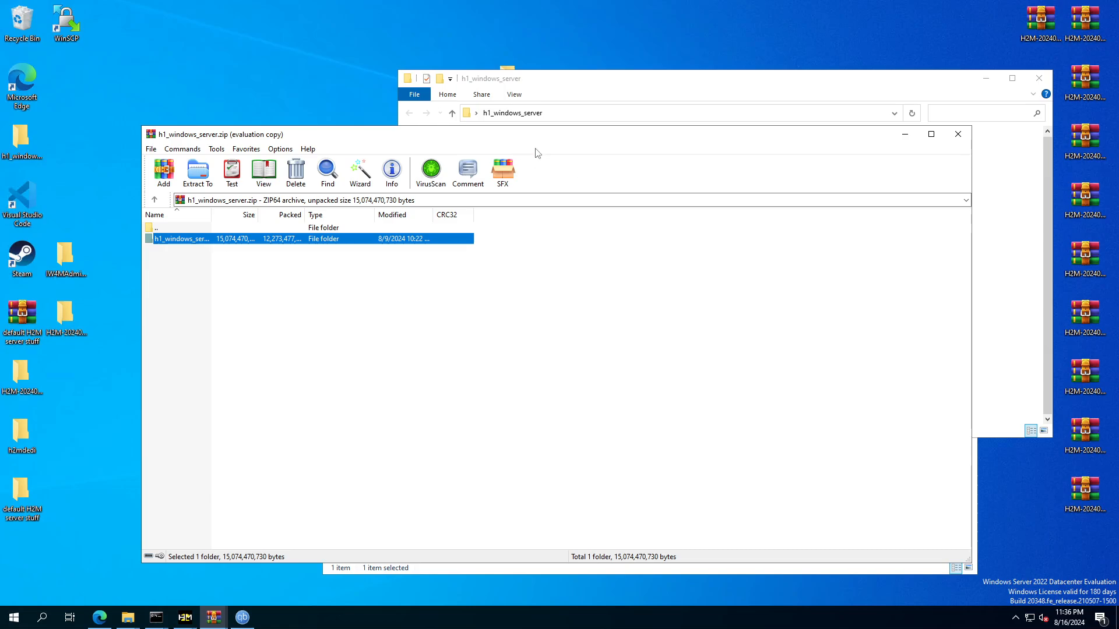
left_click(957, 134)
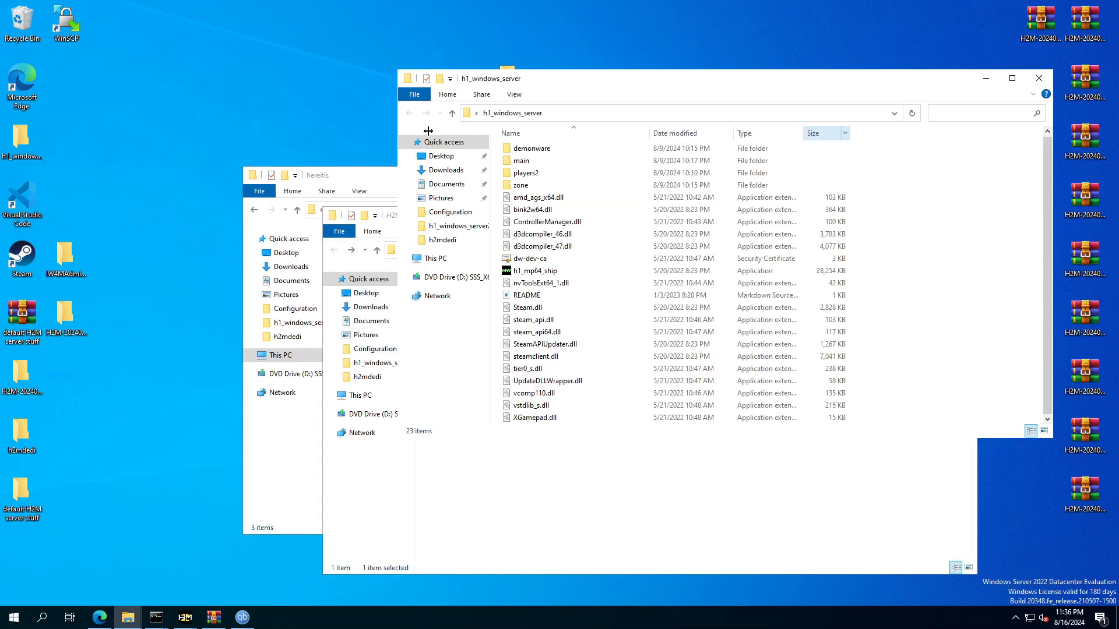
Close the extra hereitis and H2M windows and open the H2M-20240816T045354Z-002 folder.
left_click(353, 183)
left_click(884, 174)
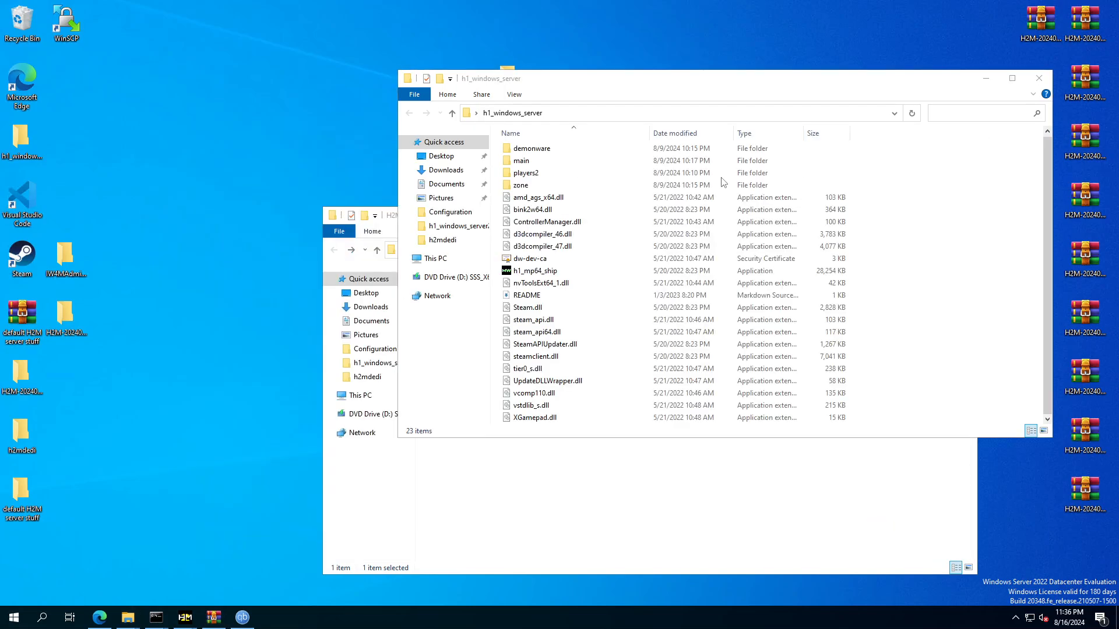
left_click(395, 215)
left_click_drag(646, 220, 493, 224)
left_click(812, 219)
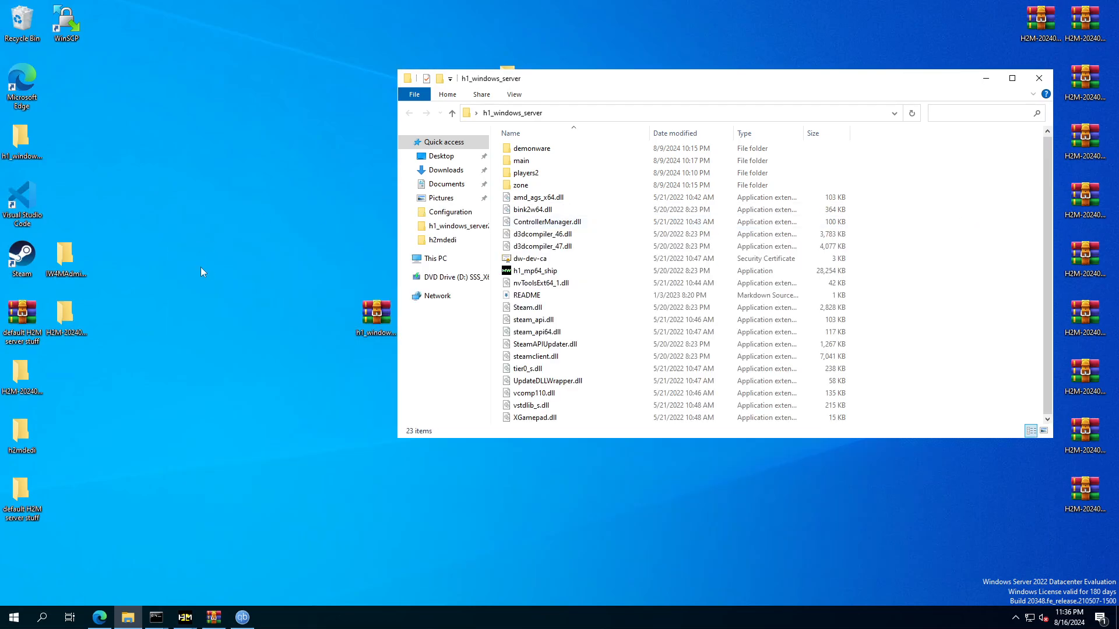
double_click(65, 315)
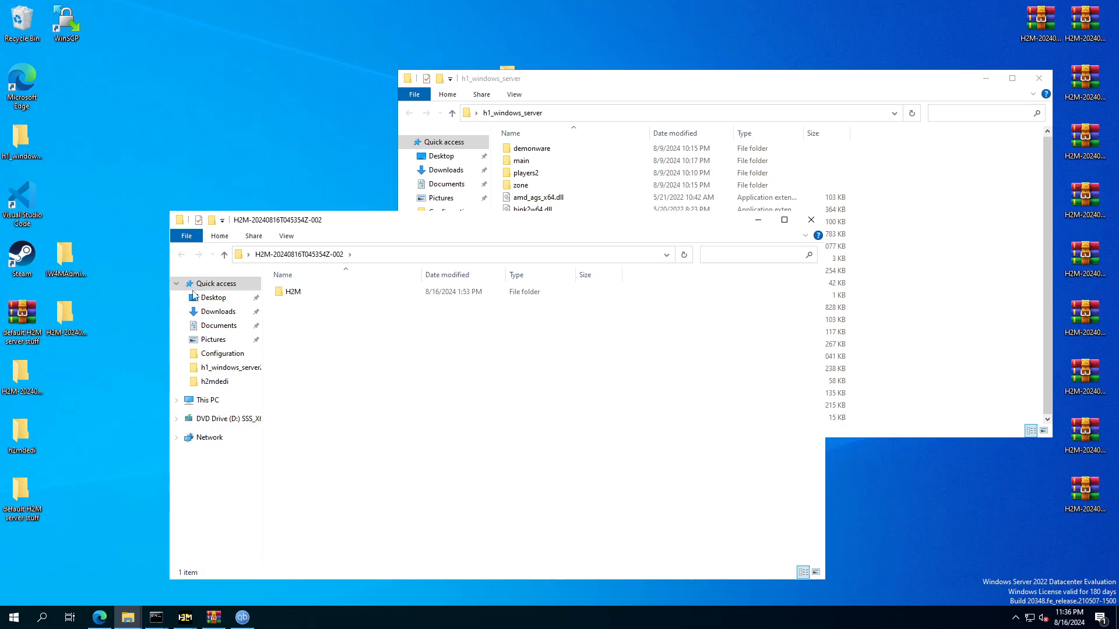
left_click(73, 335)
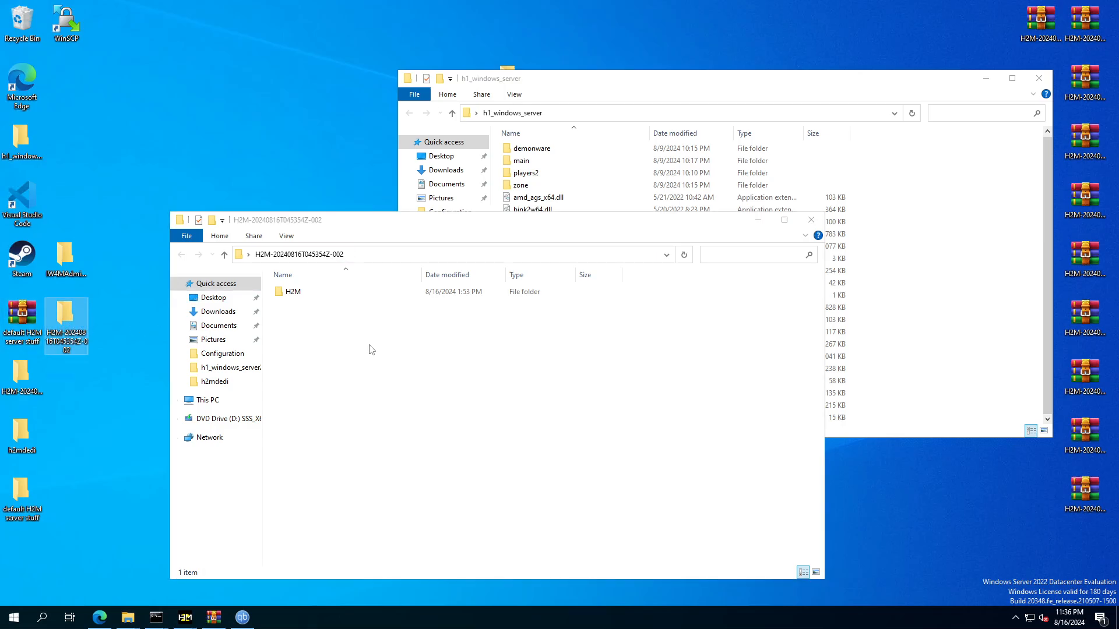
Move h2m-mod, h2m-usermaps and the h2m-mod application from H2M\h2m into h1_windows_server, giving 26 items.
double_click(293, 291)
double_click(293, 291)
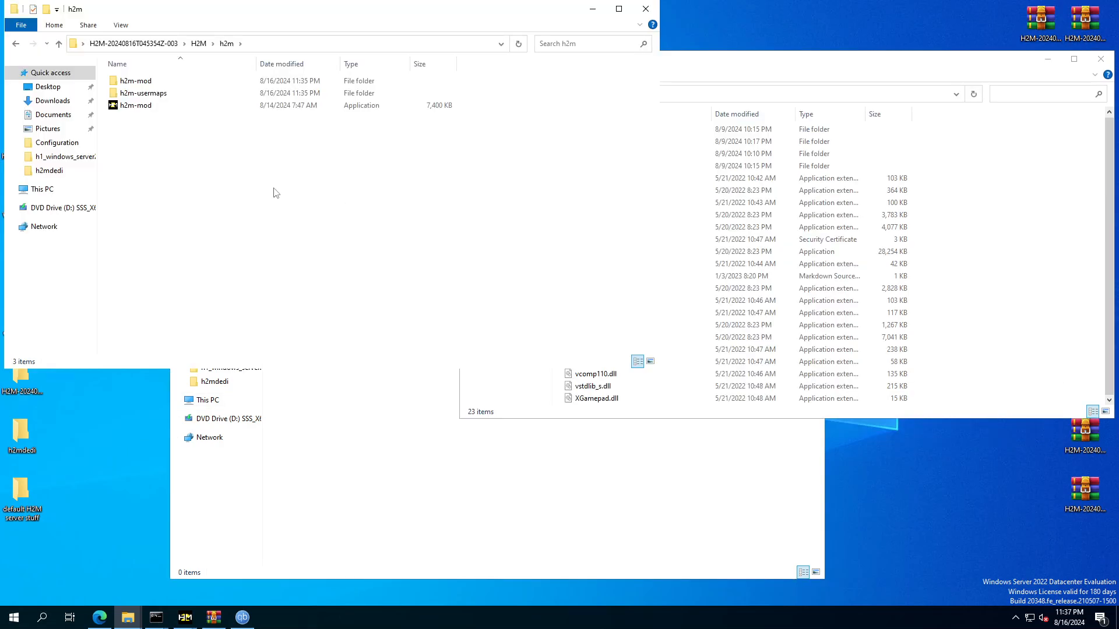
left_click(802, 56)
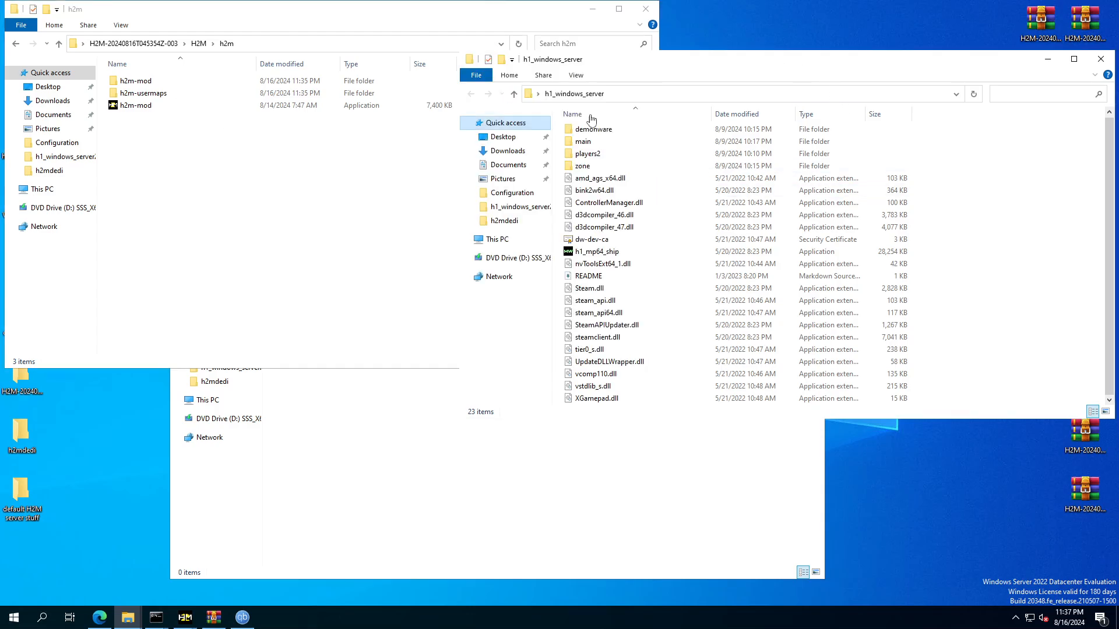
left_click(182, 142)
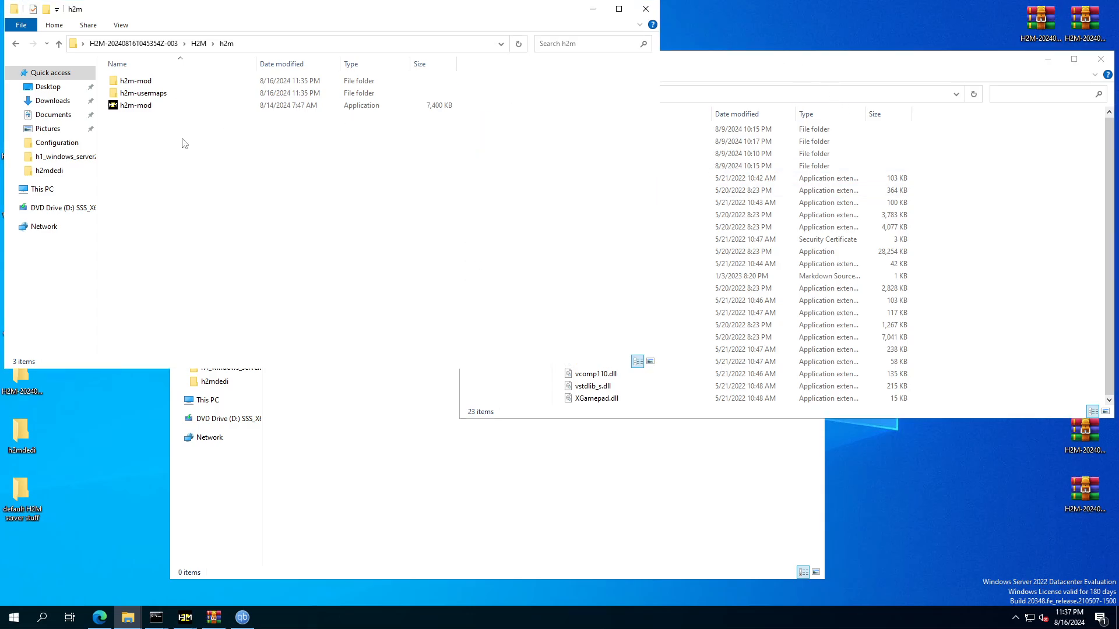
left_click_drag(197, 167, 1037, 306)
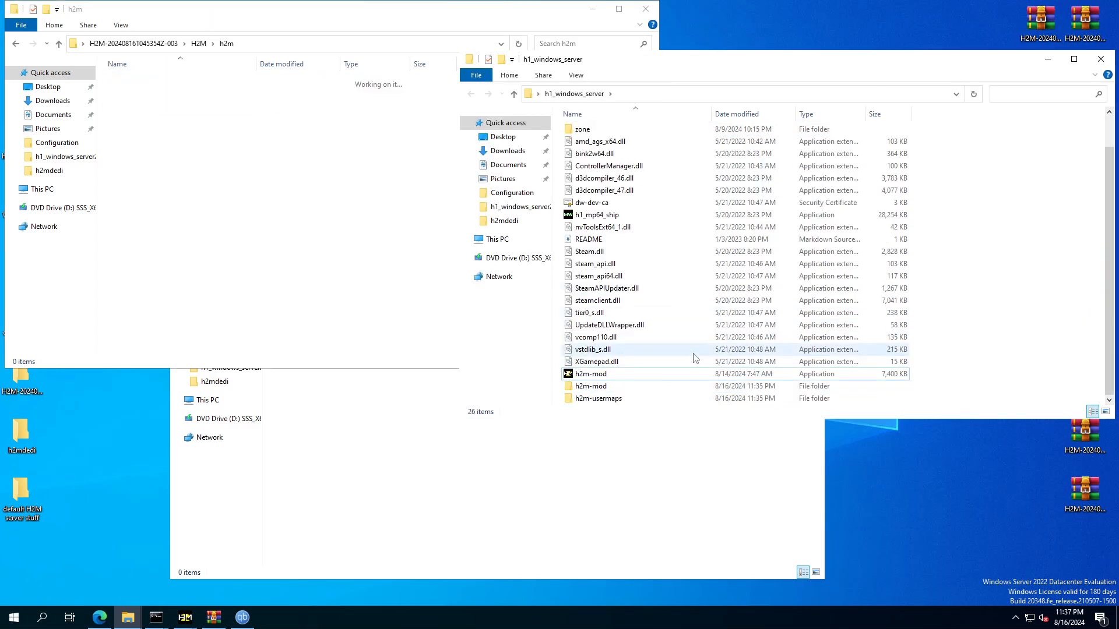
left_click(410, 89)
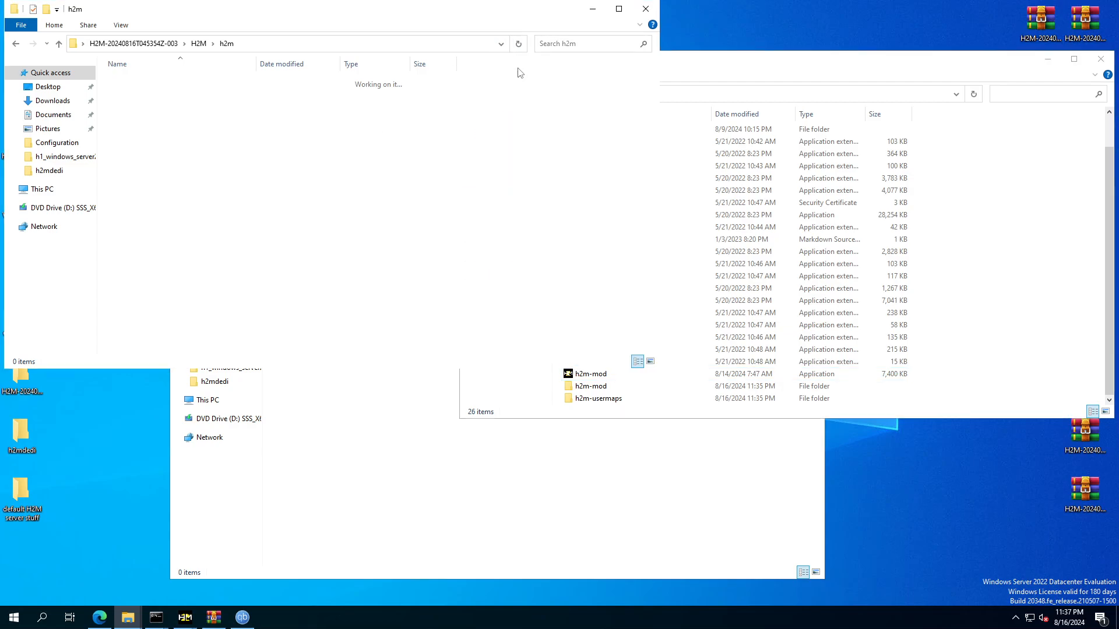
left_click(648, 12)
left_click(349, 225)
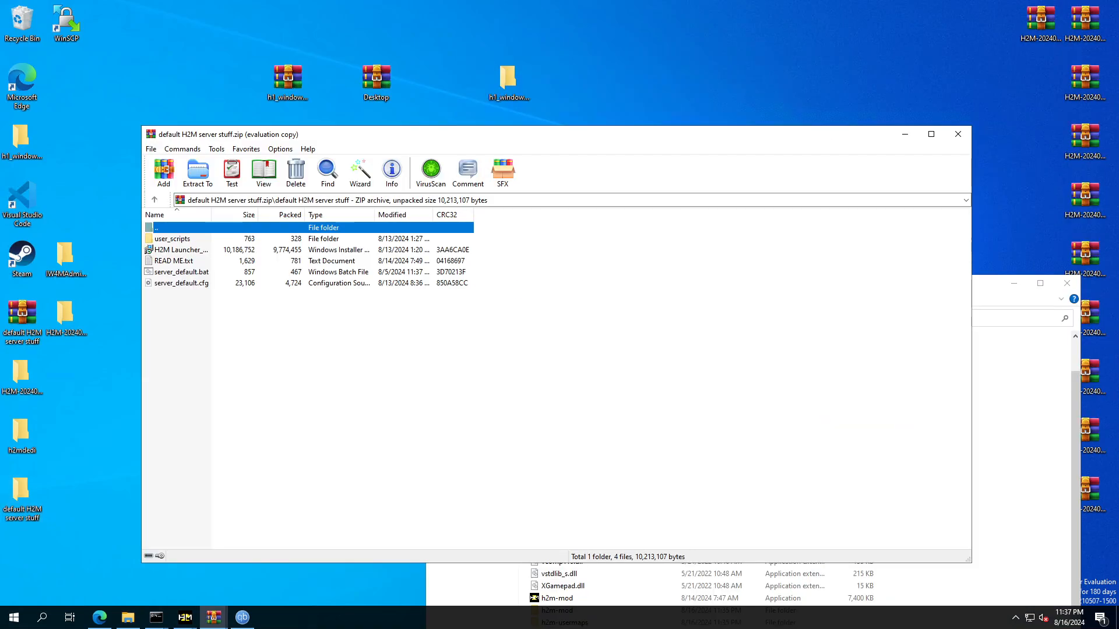
Select user_scripts, server_default.bat and server_default.cfg in the server stuff archive, leaving out the readme.
left_click(193, 356)
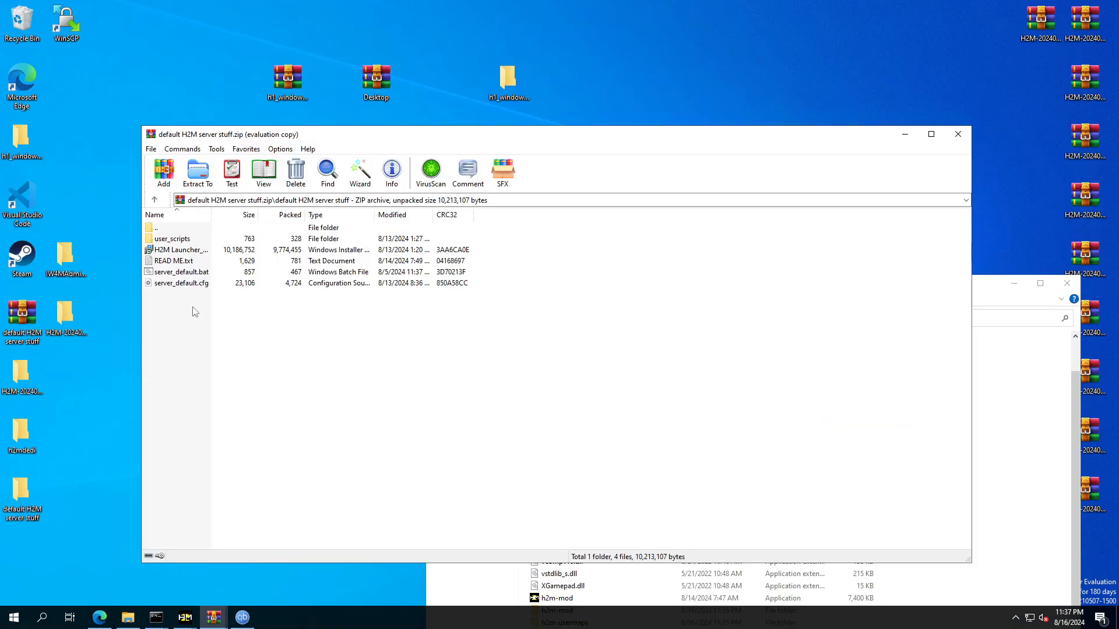
left_click_drag(254, 135, 221, 115)
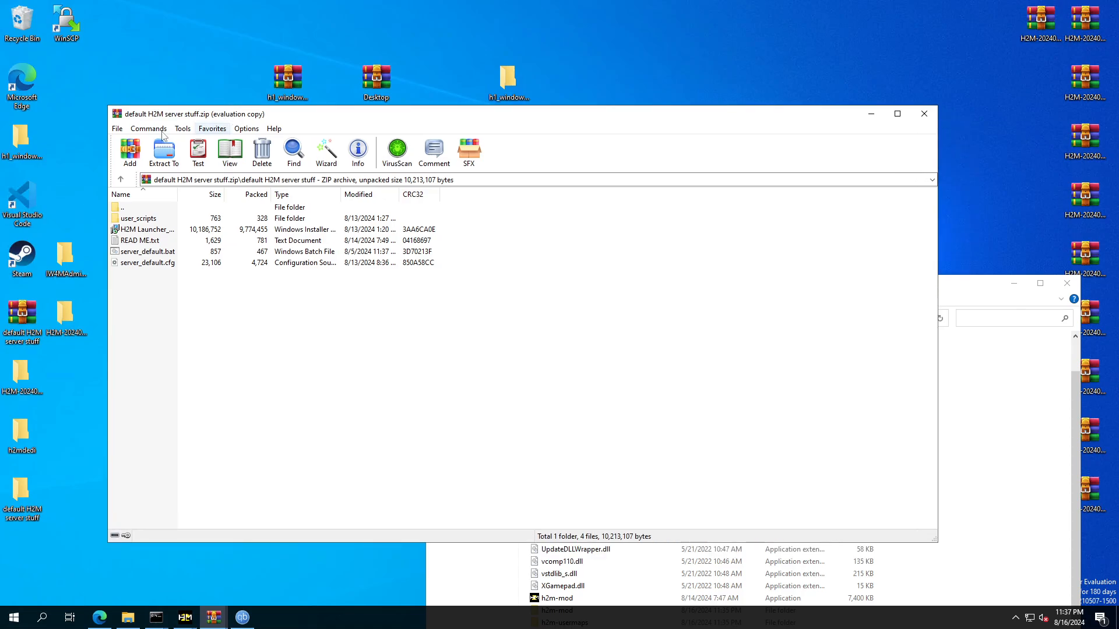
left_click_drag(170, 293, 159, 220)
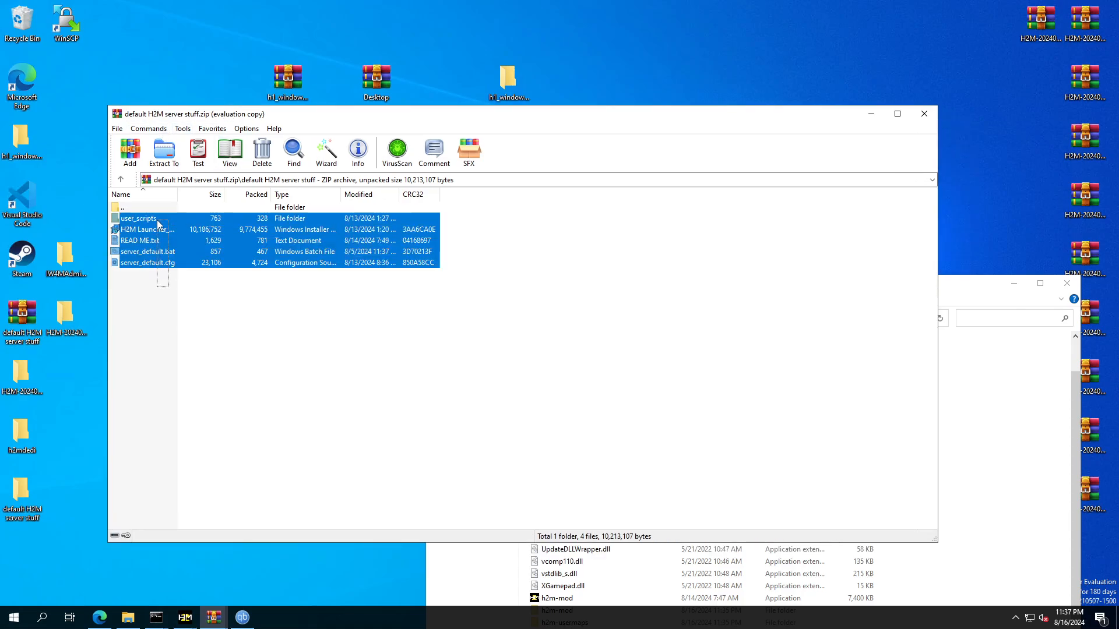
left_click(152, 230, "ctrl")
left_click(157, 240, "ctrl")
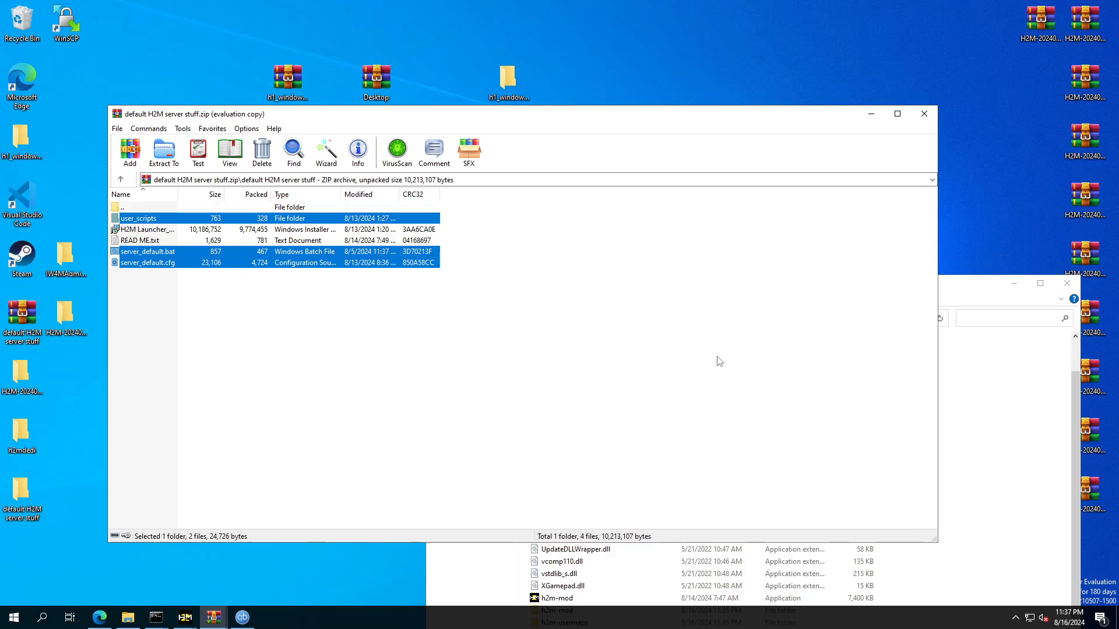
Extract those three entries into h1_windows_server, bringing it to 29 items, and close the archive.
left_click_drag(747, 120, 618, 63)
left_click(924, 391)
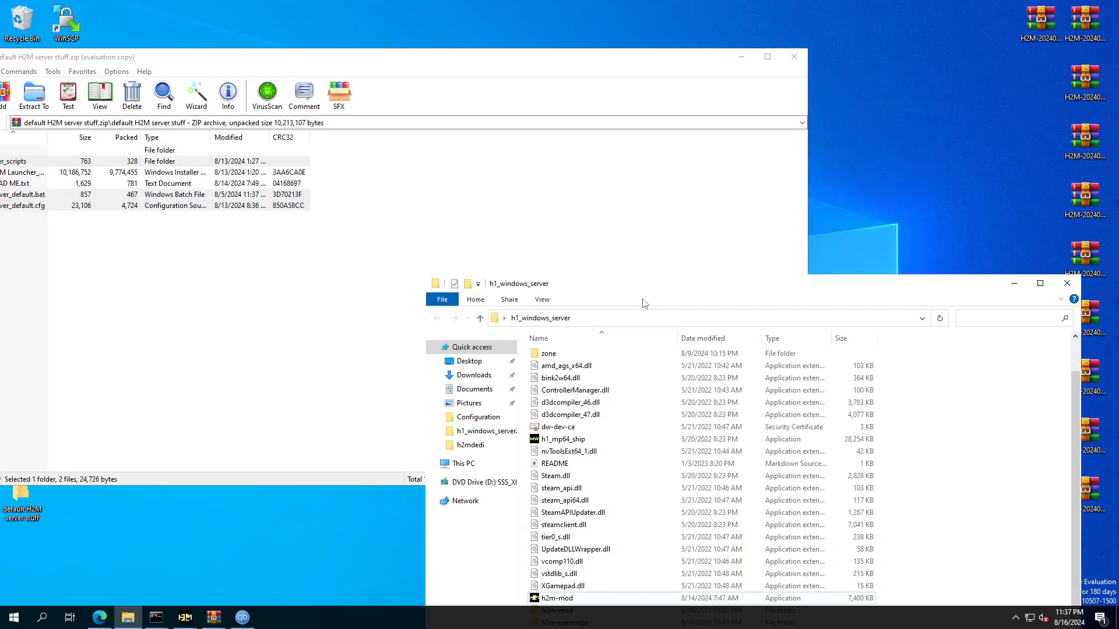
left_click_drag(644, 289, 808, 205)
left_click_drag(27, 205, 1051, 527)
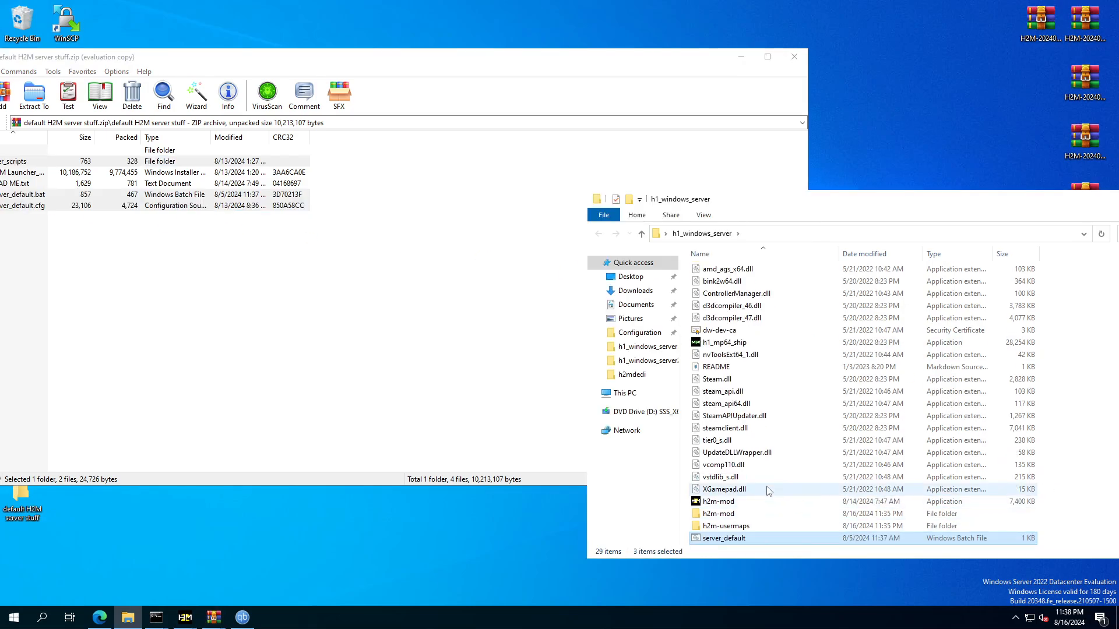
left_click(758, 489)
scroll(759, 466, "down", 1)
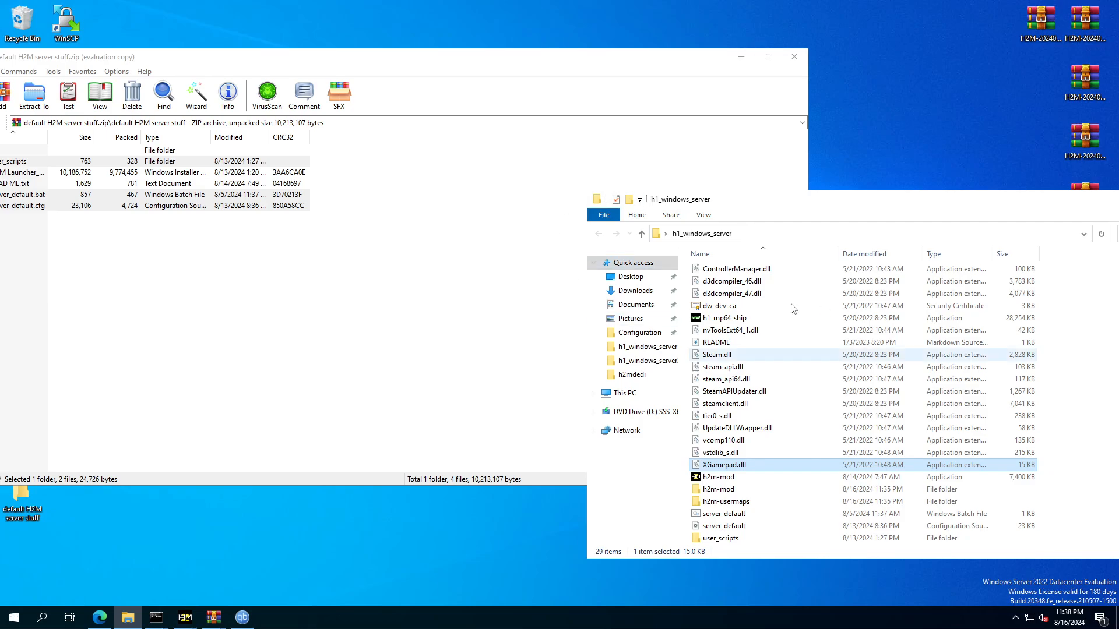
left_click(247, 300)
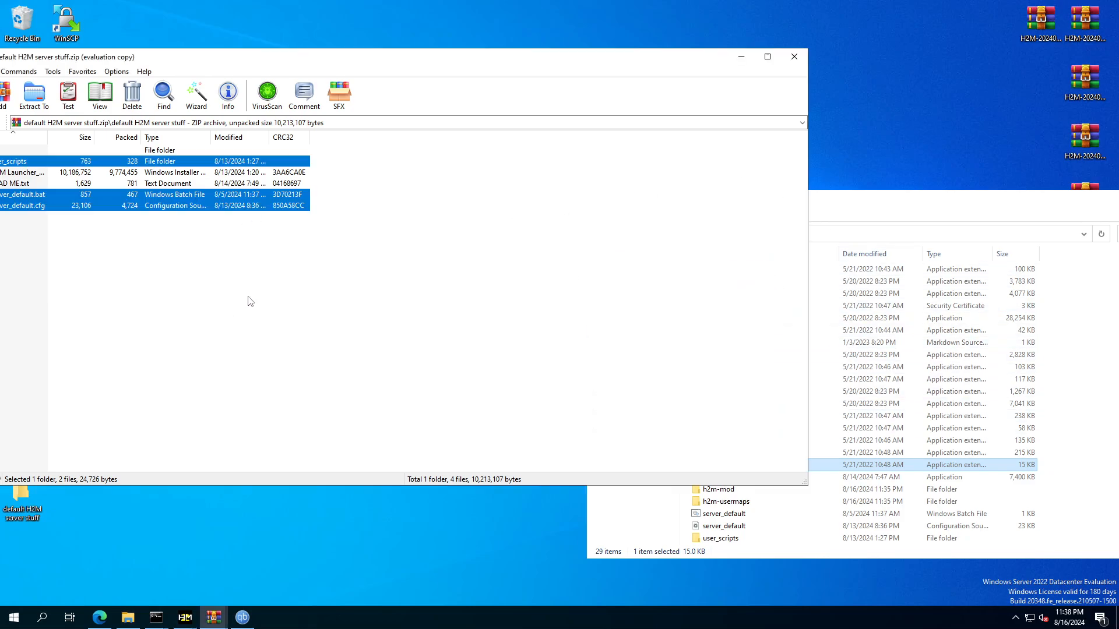
left_click(793, 57)
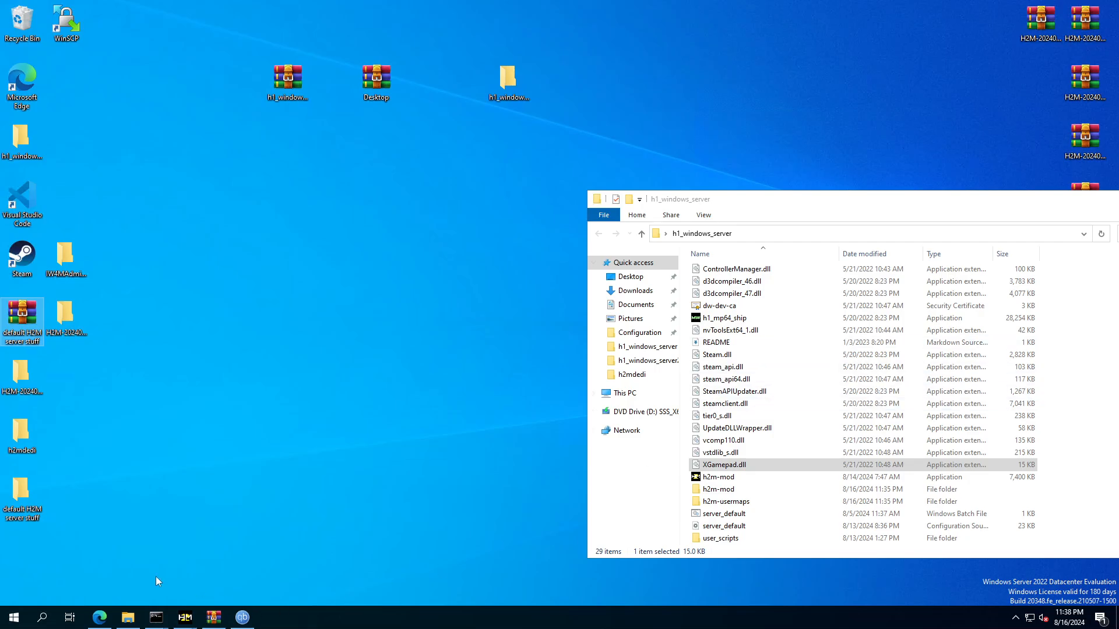
Navigate from the hereitis page to the h2mfiles directory listing on h2m.kat-net.com.
left_click(100, 618)
key("ctrl+l")
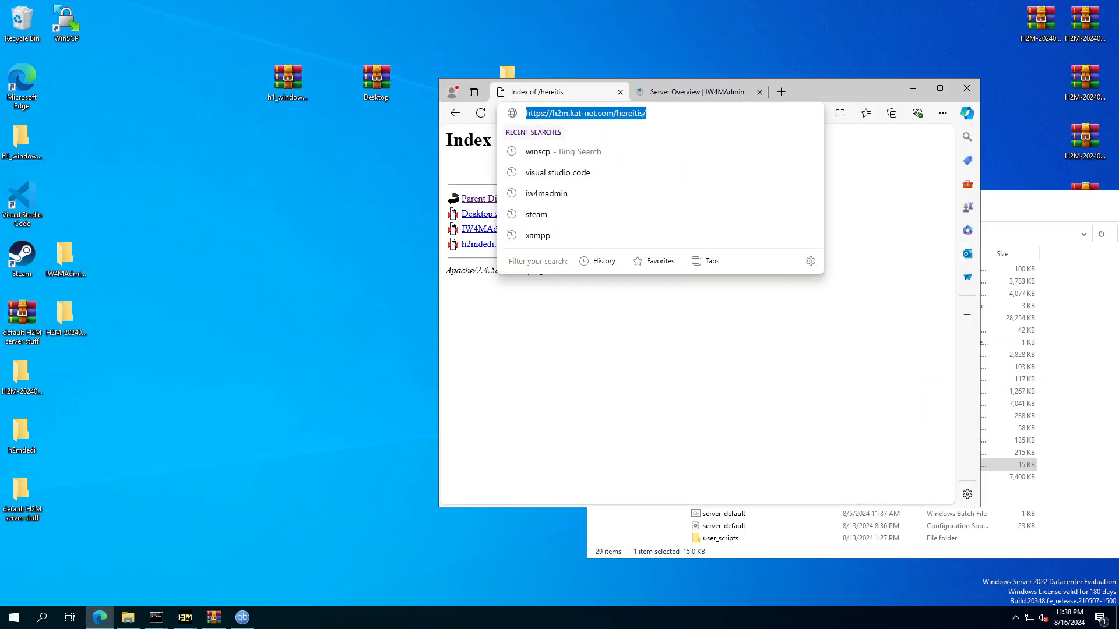
key("Return")
left_click(646, 113)
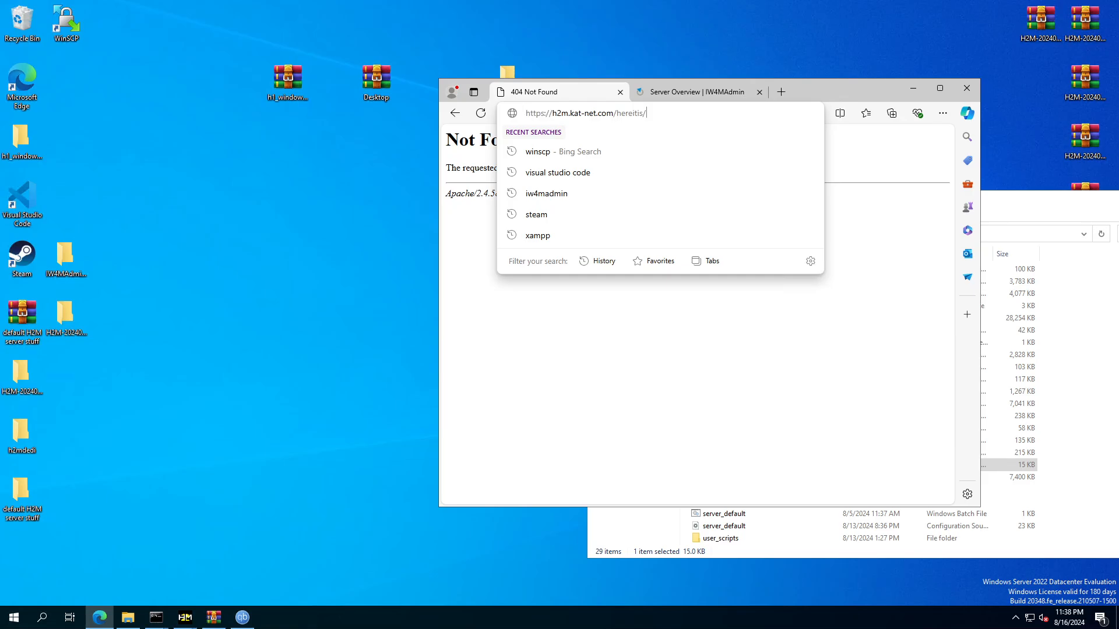
key("ctrl+shift+Left")
key("BackSpace")
key("Return")
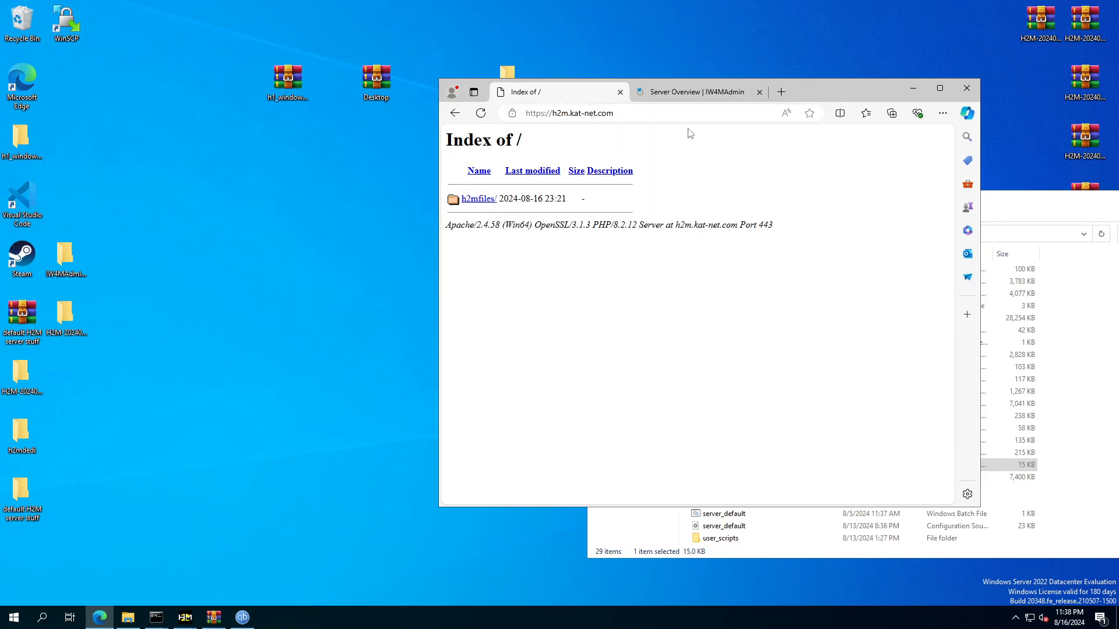
left_click(484, 201)
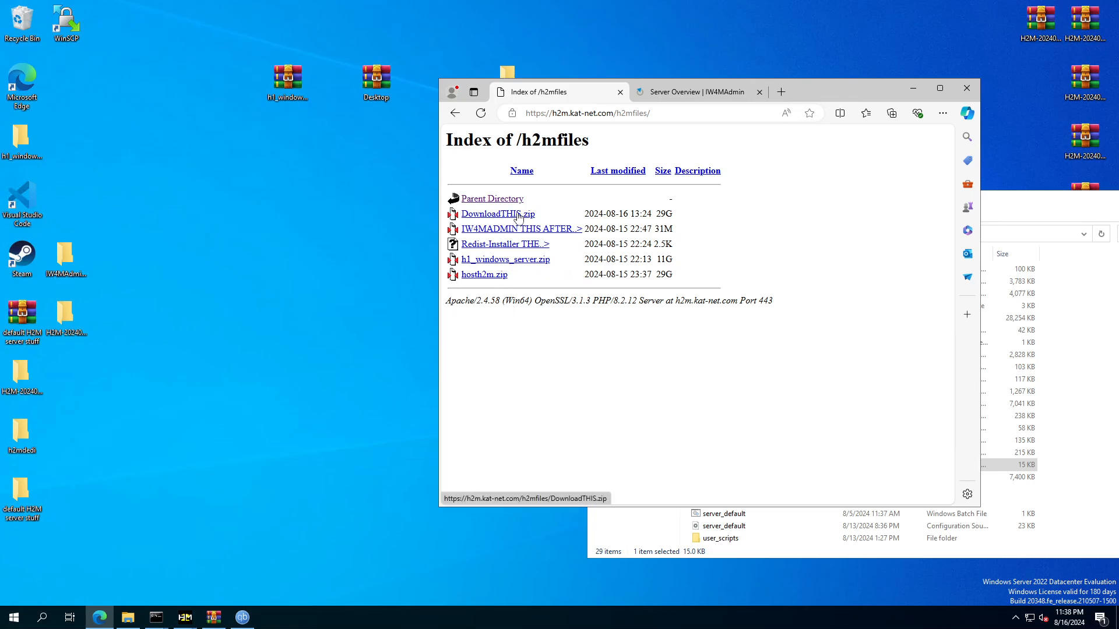
Download Redist-Installer THEN THIS.bat and keep it anyway despite the SmartScreen warning.
left_click(489, 247)
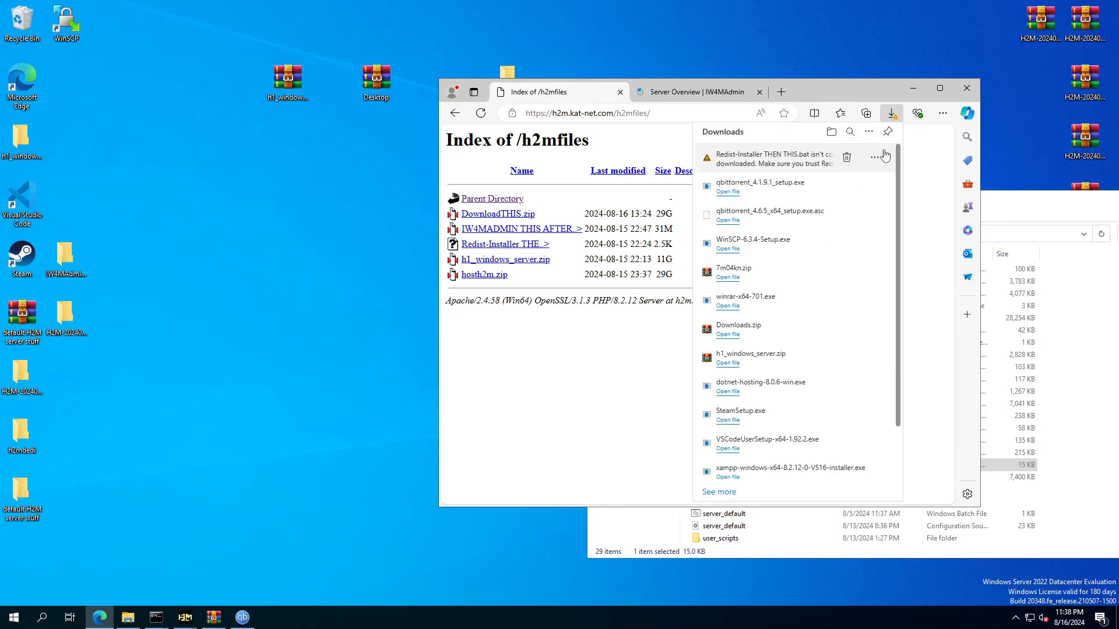
left_click(874, 157)
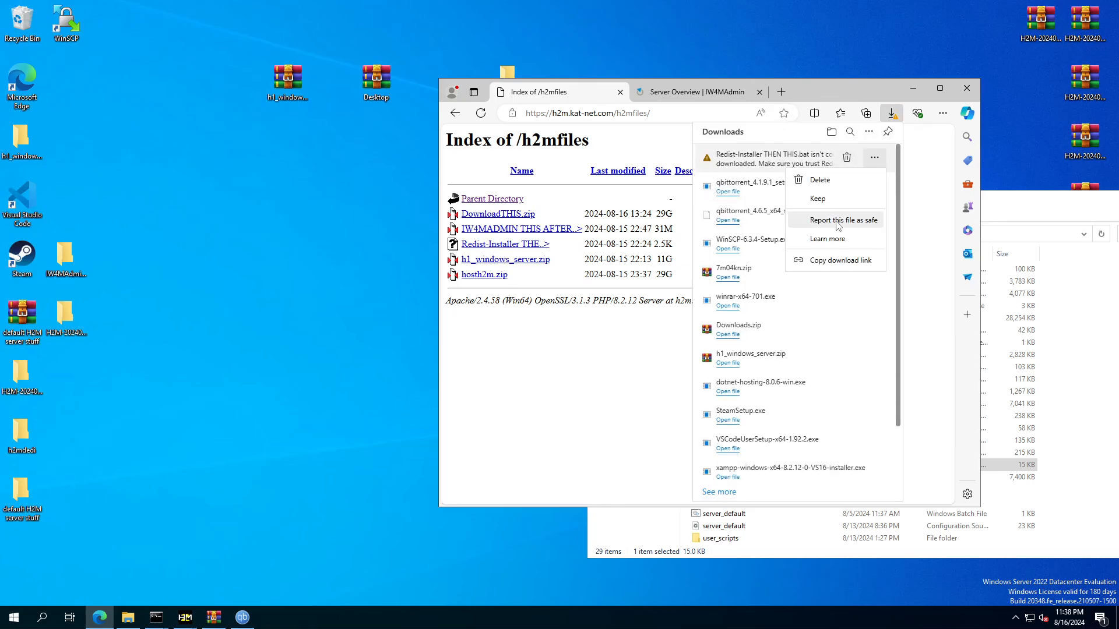
left_click(828, 201)
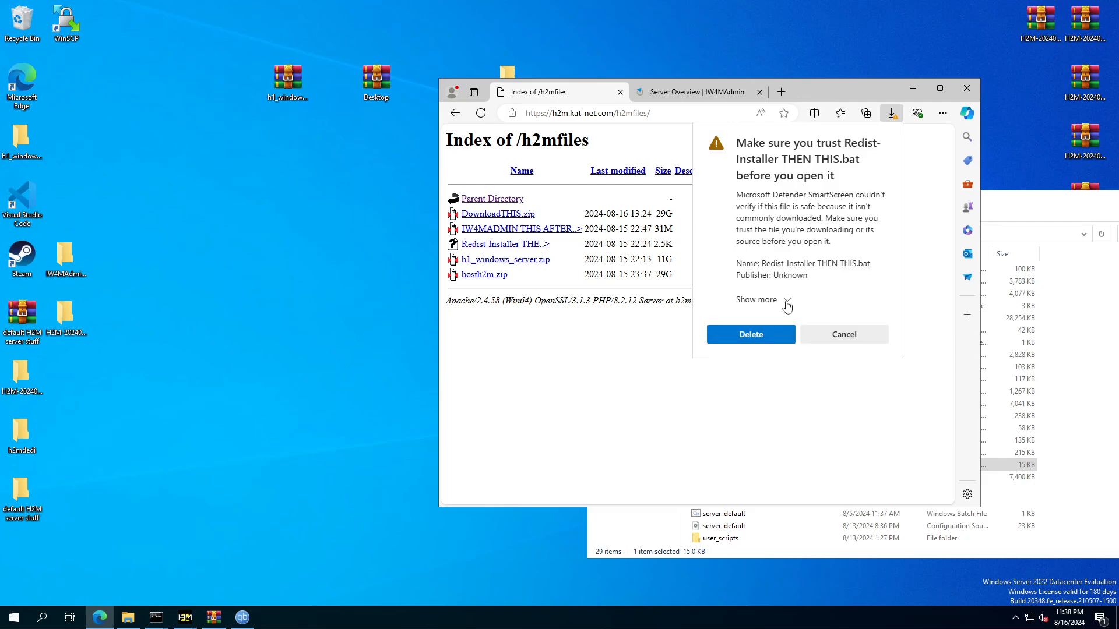
left_click(784, 300)
left_click(751, 328)
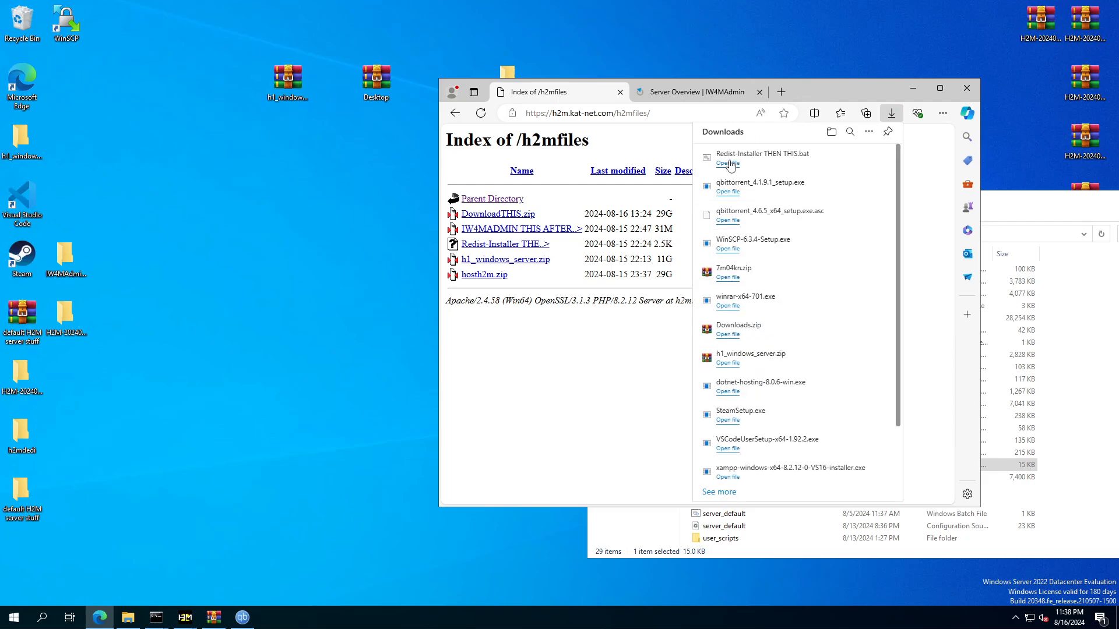
Open Redist-Installer THEN THIS.bat in Notepad and scroll through its redistributable installer script.
left_click(846, 157)
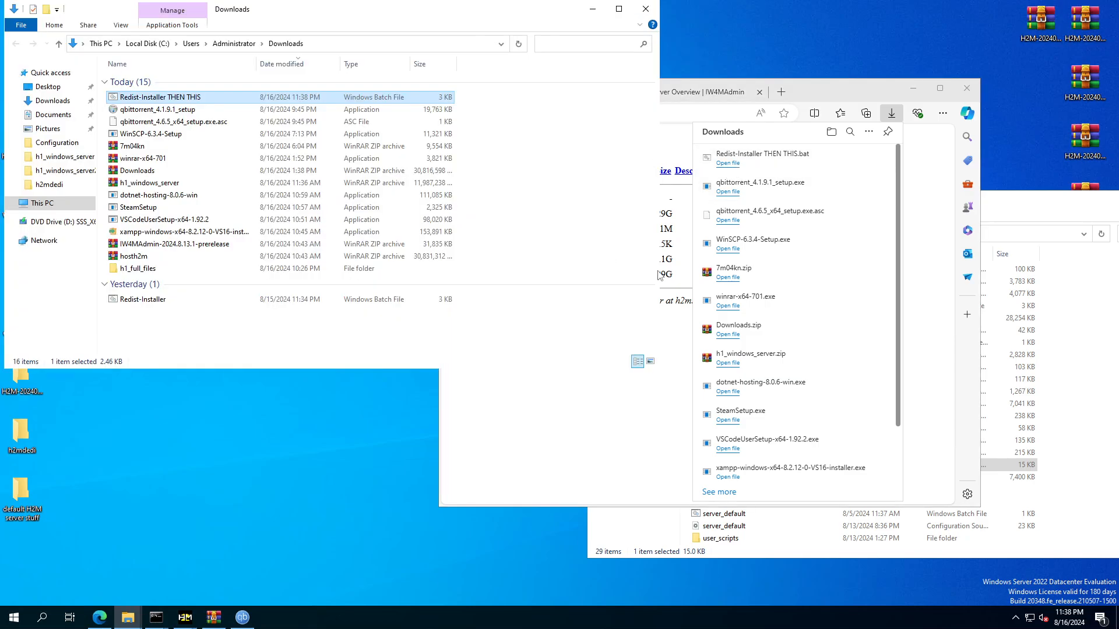
right_click(174, 97)
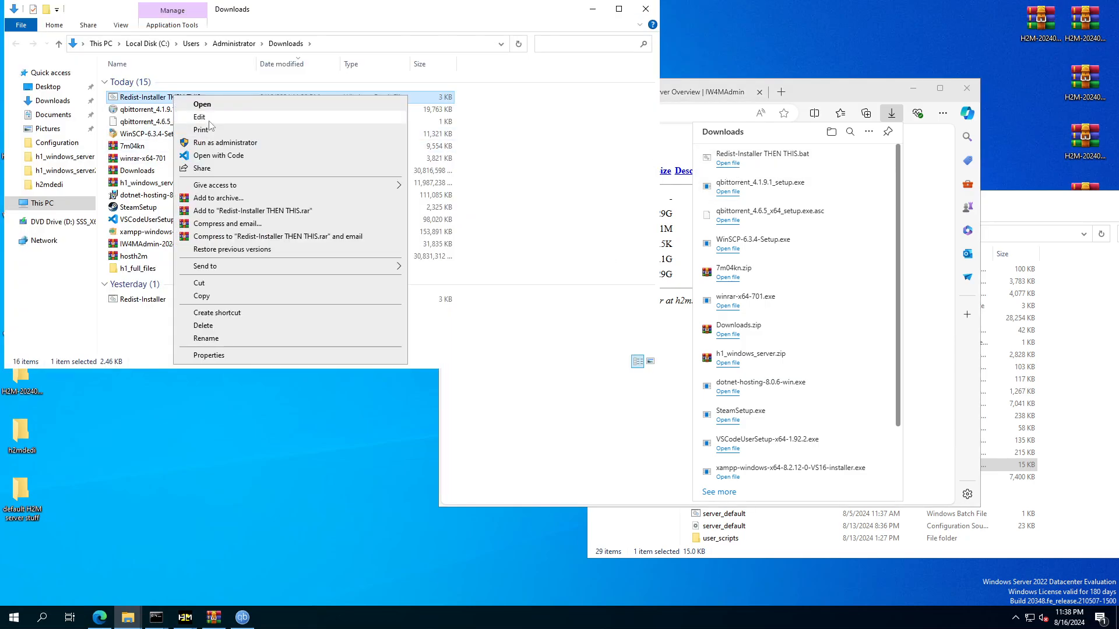
left_click(205, 117)
left_click_drag(408, 110, 468, 79)
left_click(466, 189)
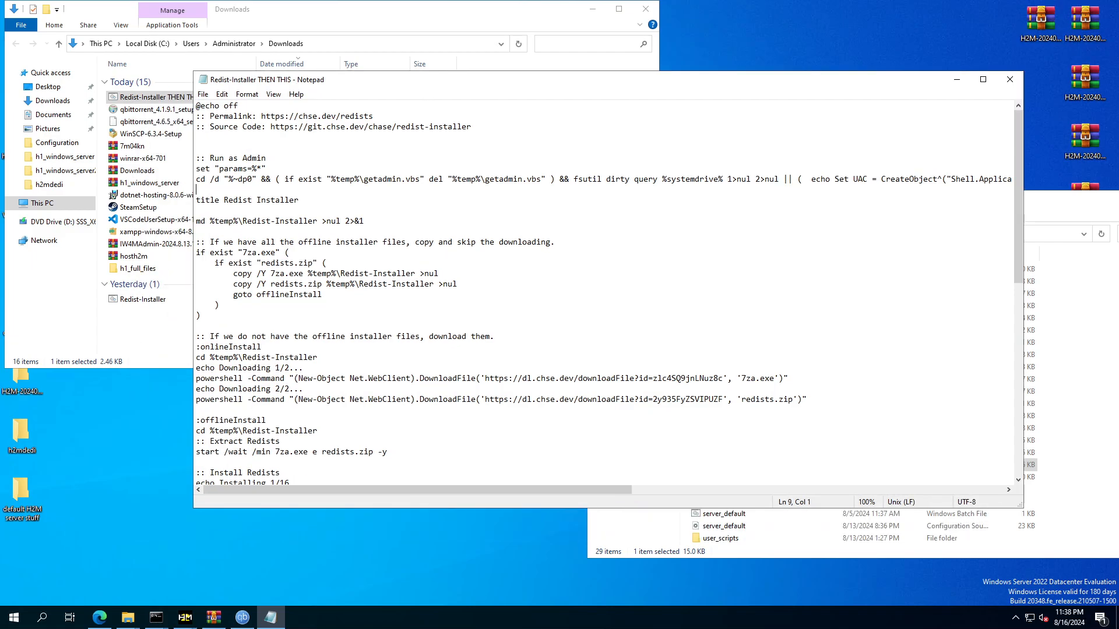
scroll(466, 233, "down", 3)
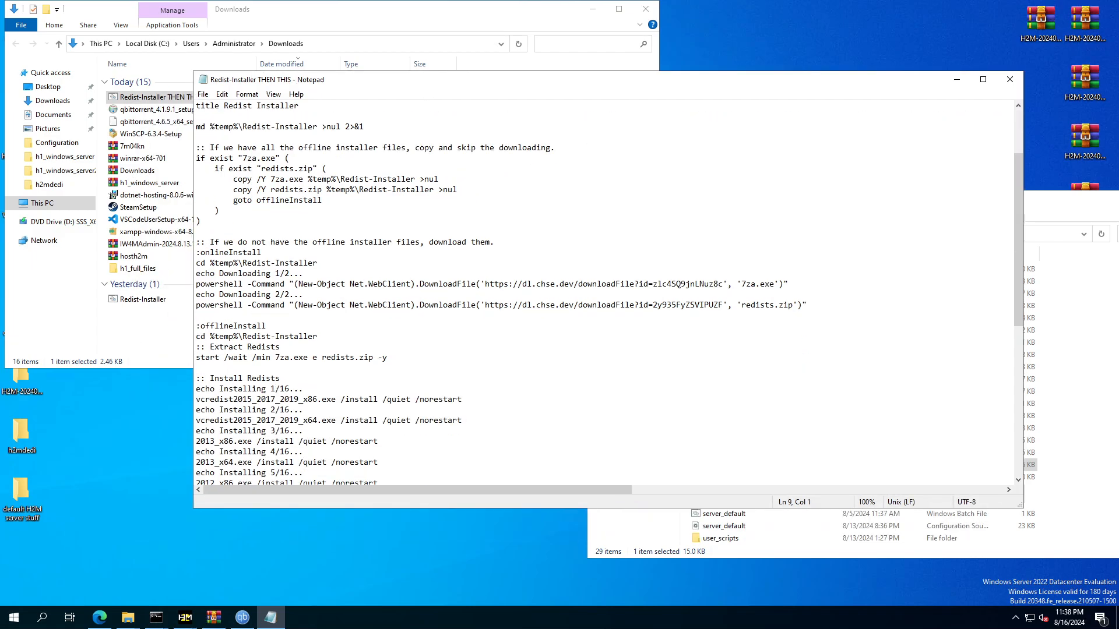
scroll(606, 291, "down", 10)
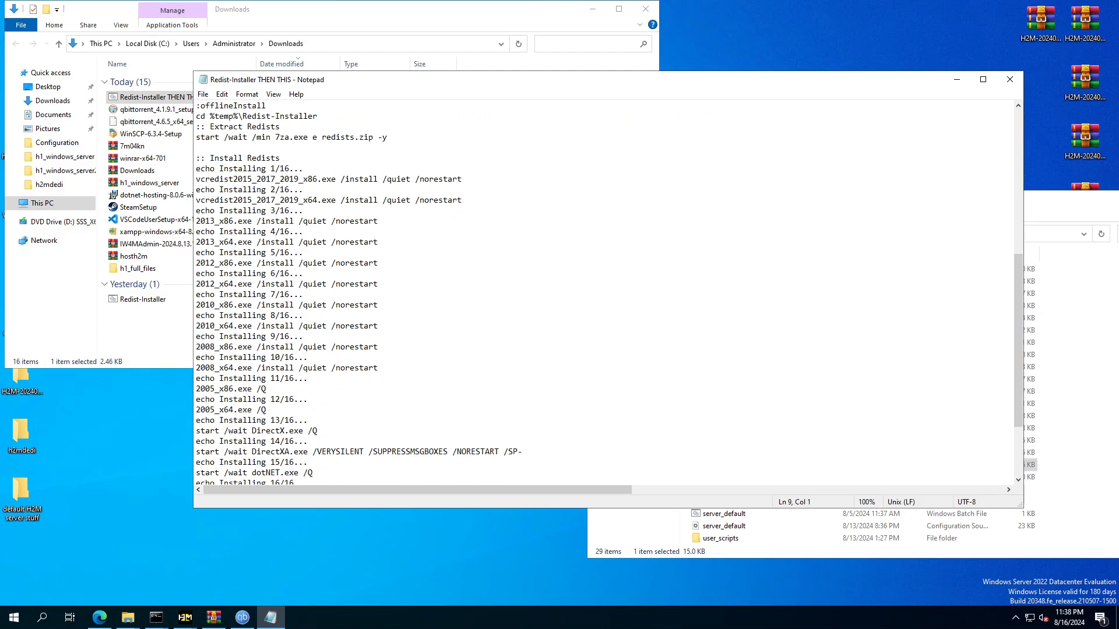
scroll(606, 292, "up", 6)
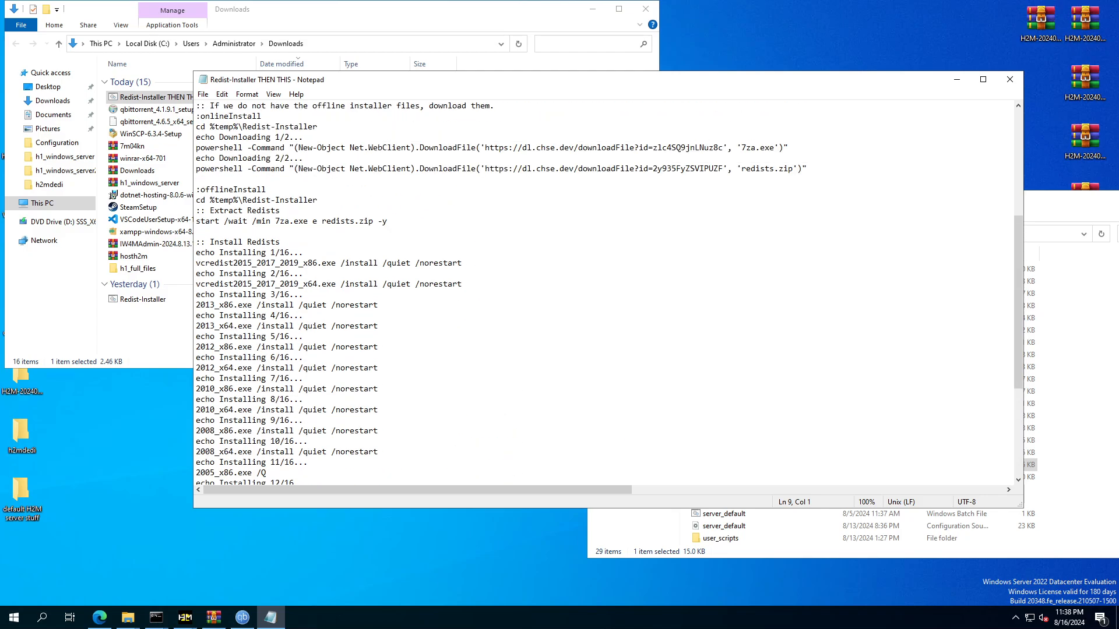
Close Notepad and search iw4madmin in a new tab to reach the RaidMax/IW4M-Admin GitHub page.
left_click(1010, 79)
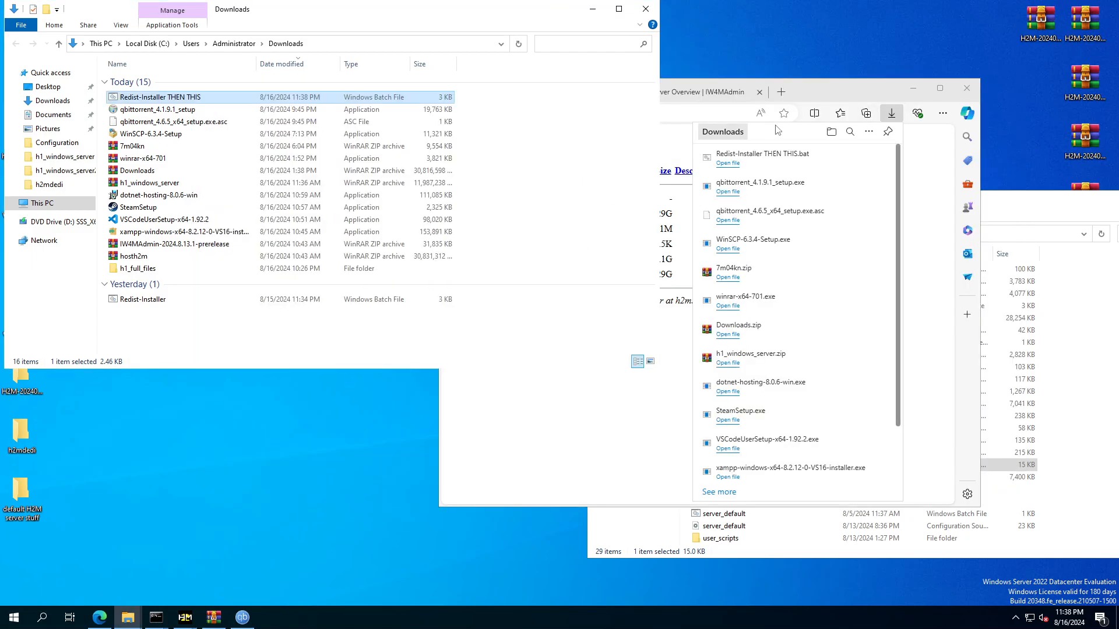
left_click(693, 92)
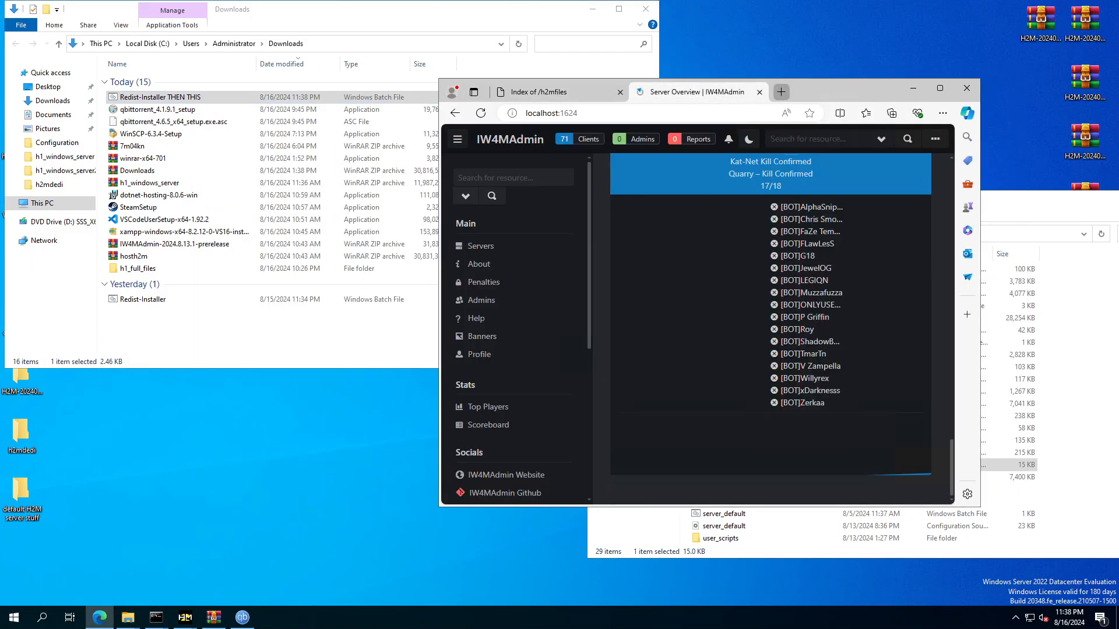
left_click(780, 92)
type("iw4m")
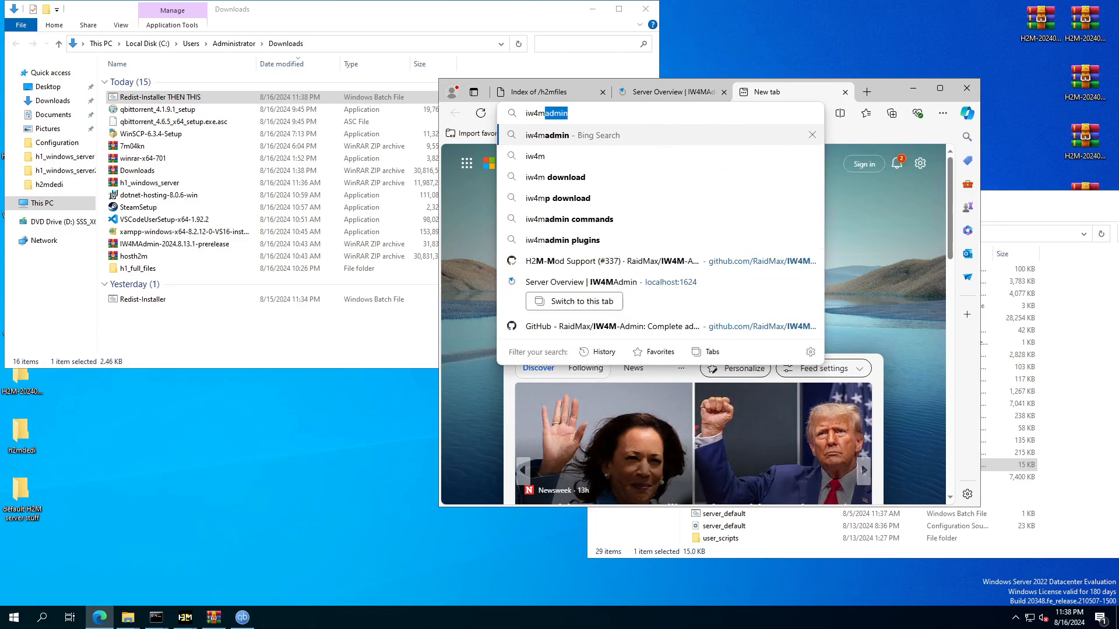
key("Return")
left_click(606, 273)
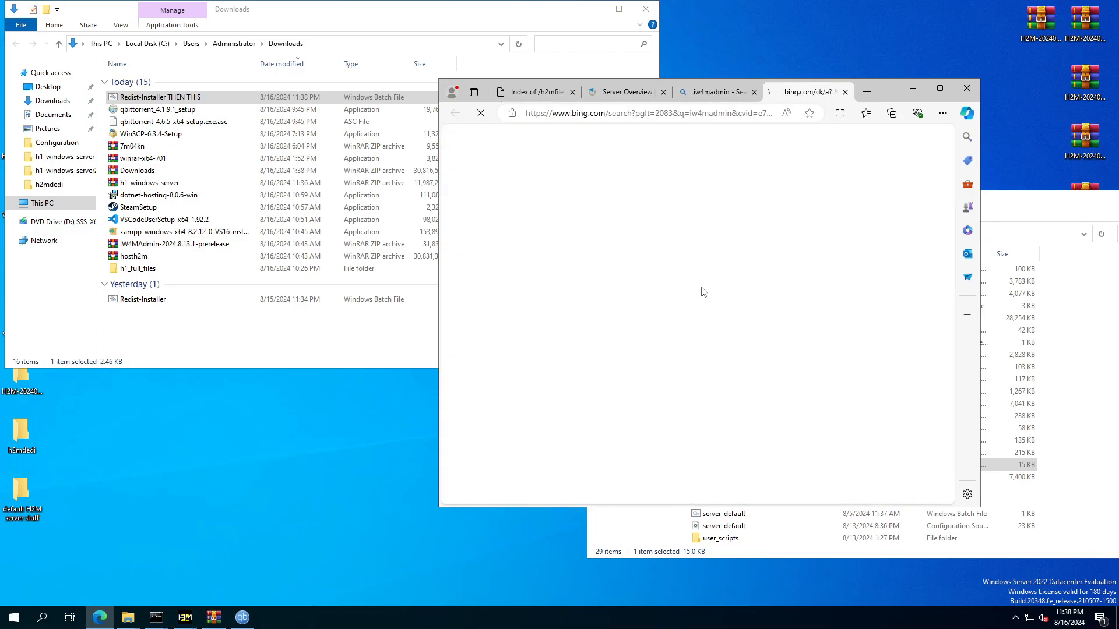
Download the ASP.NET Core 8.0.6 Windows Hosting Bundle via the Direct Download (Windows) link.
key("super+Up")
scroll(346, 358, "down", 15)
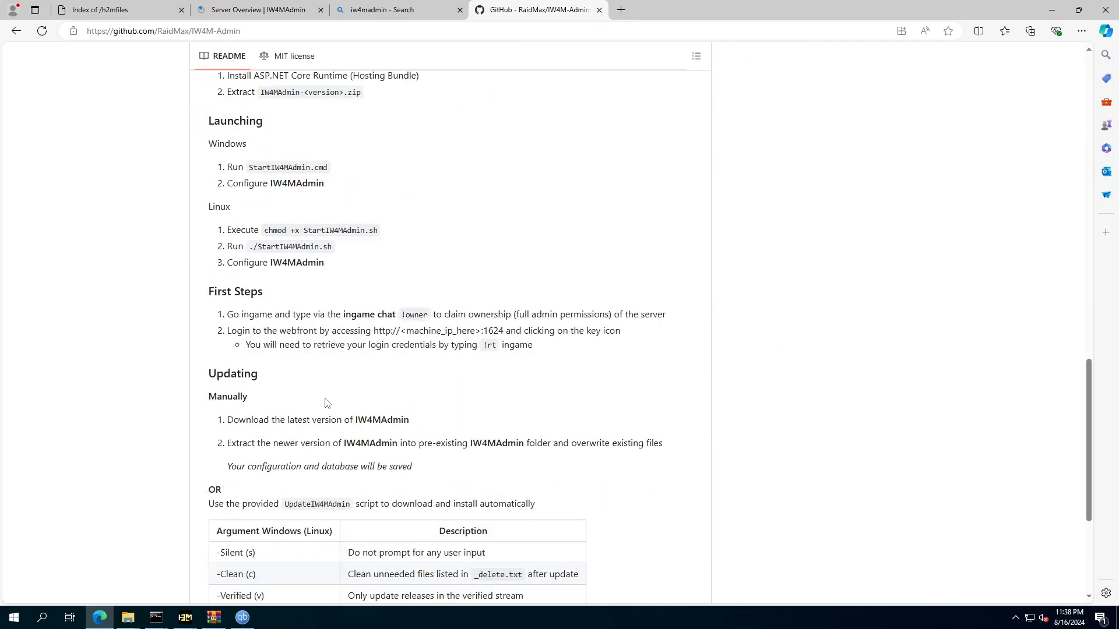
scroll(447, 307, "up", 5)
left_click(304, 299)
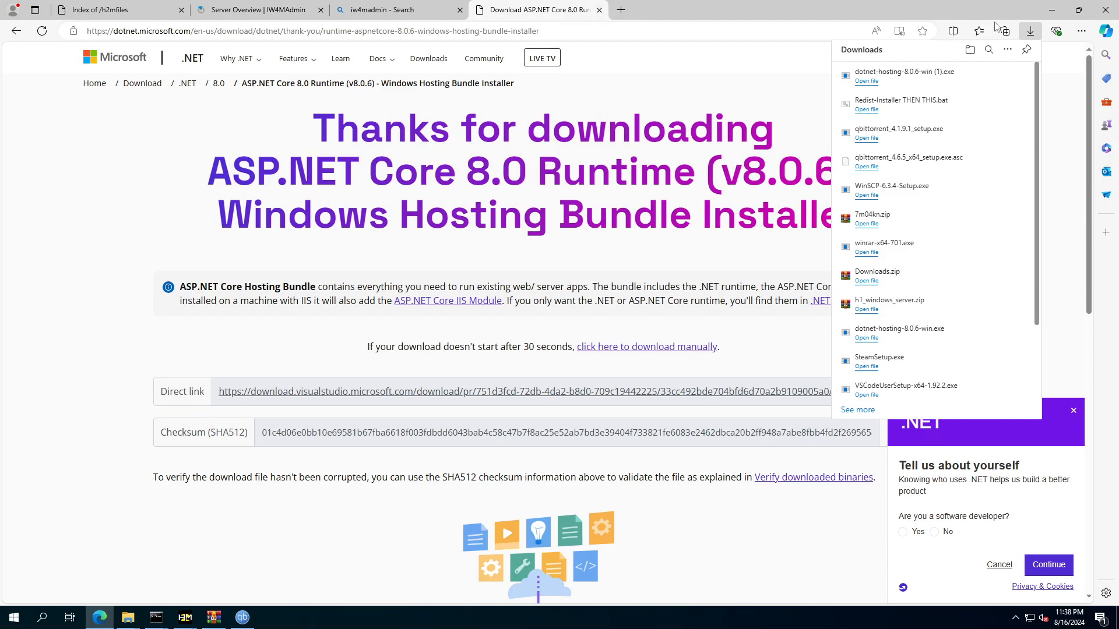
left_click(1077, 9)
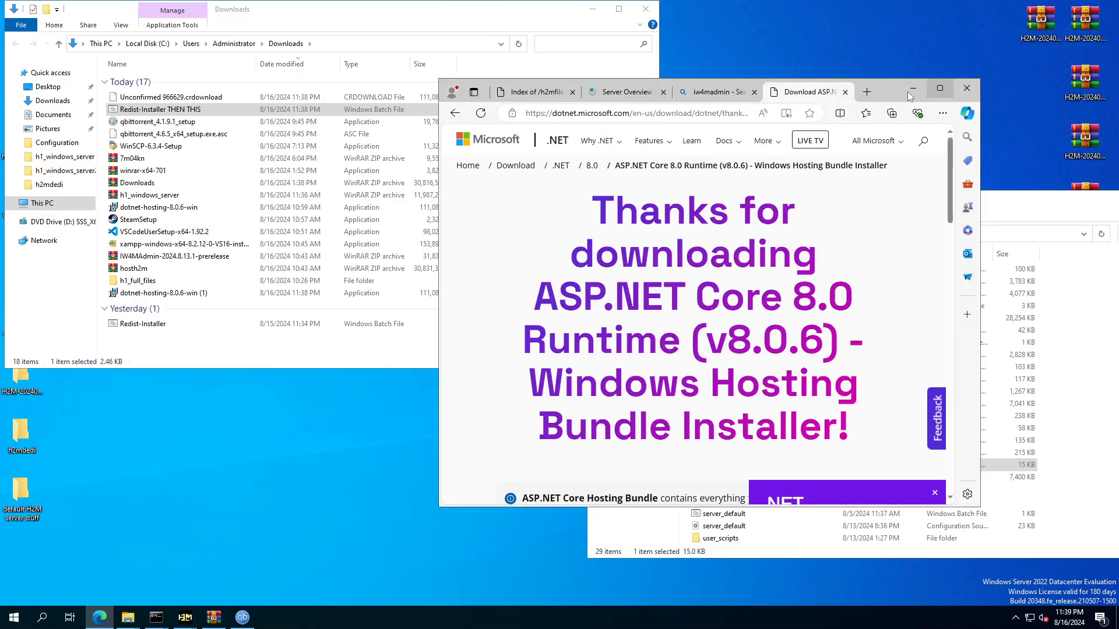
Download IW4MADMIN THIS AFTER REDIST.zip from h2mfiles and open it in WinRAR, showing 7 folders and 4 files.
left_click(534, 92)
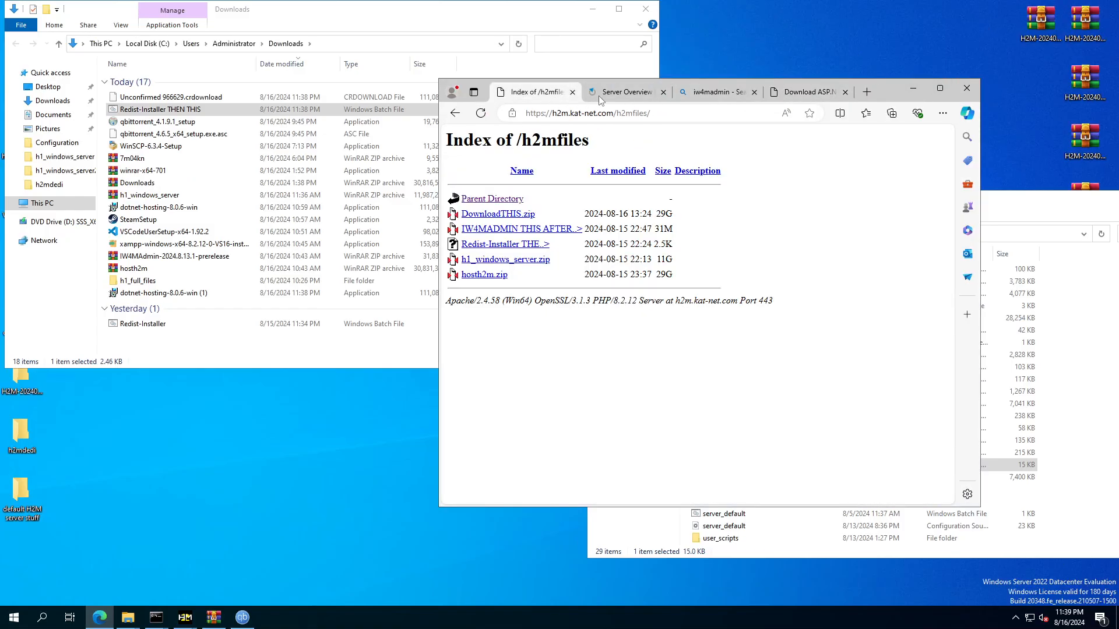
left_click(516, 228)
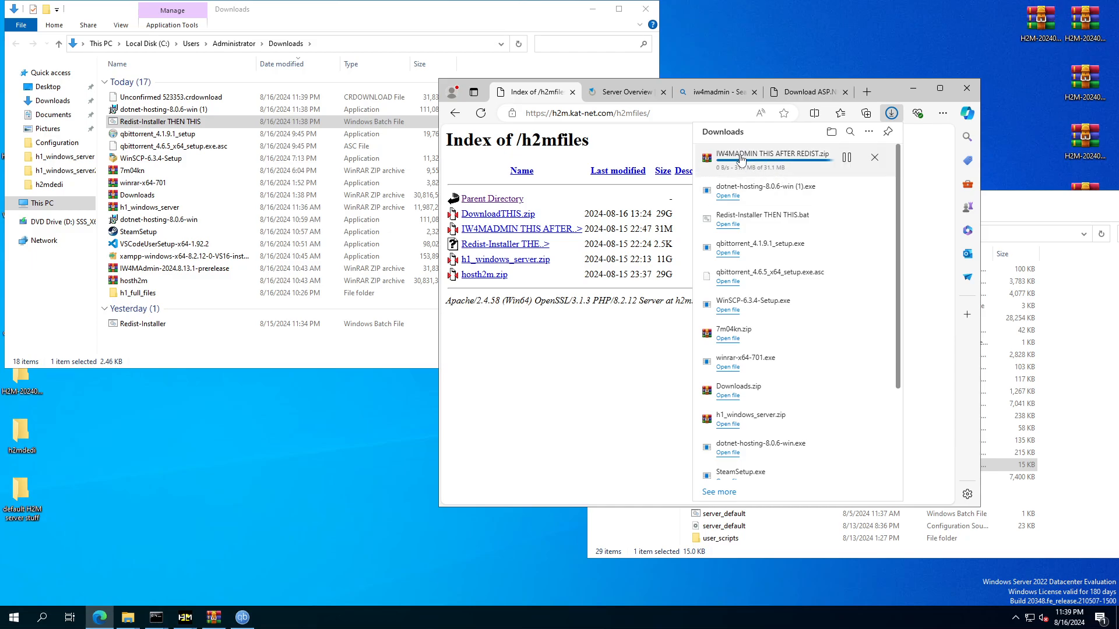
left_click(731, 169)
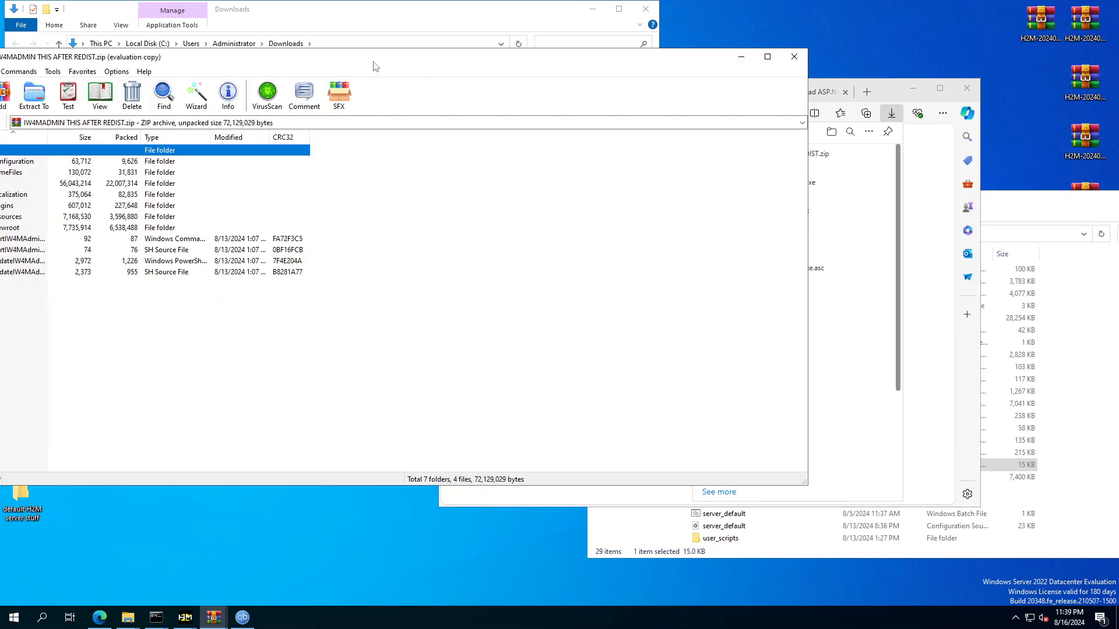
Create a new desktop folder named testingveid.
double_click(249, 234)
right_click(148, 464)
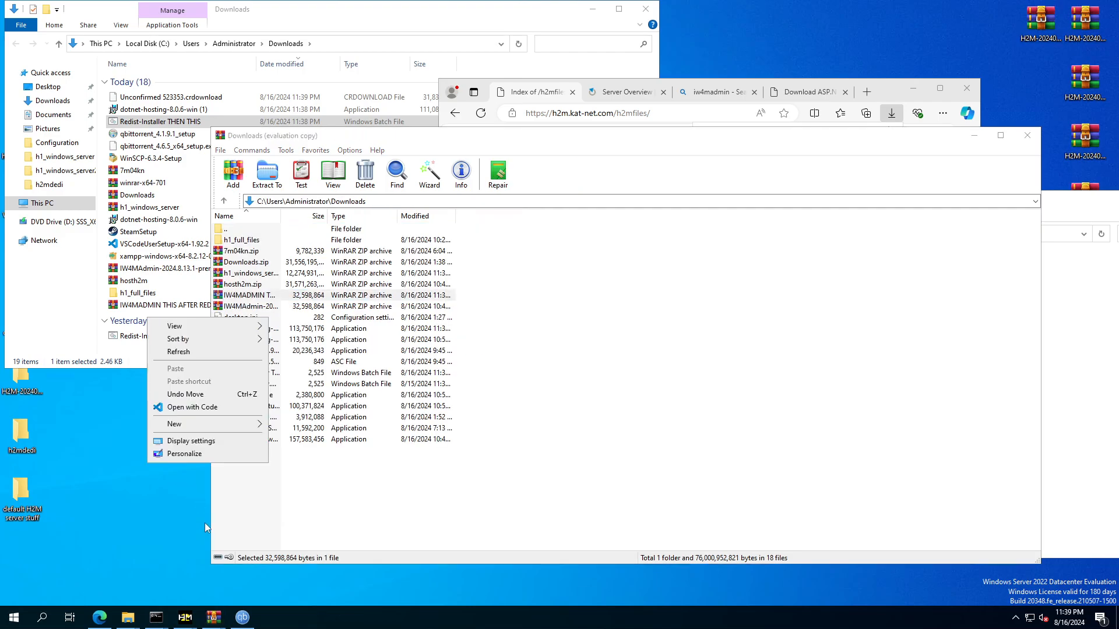
left_click(282, 429)
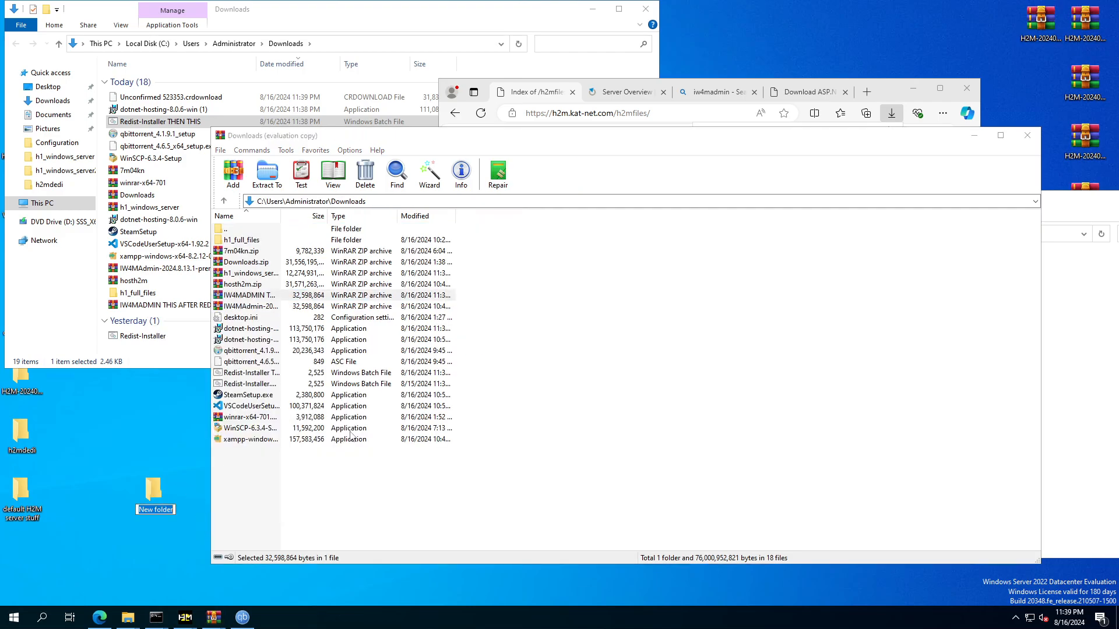
type("testingveid")
key("Return")
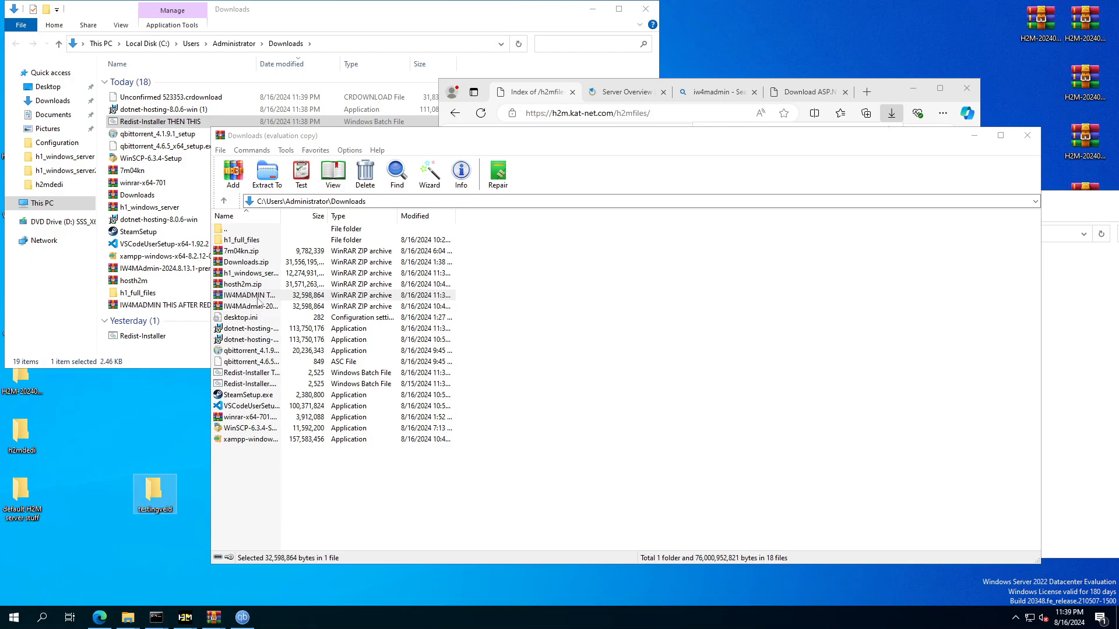
Extract every entry of the IW4MADMIN THIS AFTER REDIST archive into testingveid and open that folder.
double_click(257, 295)
left_click_drag(274, 377, 259, 238)
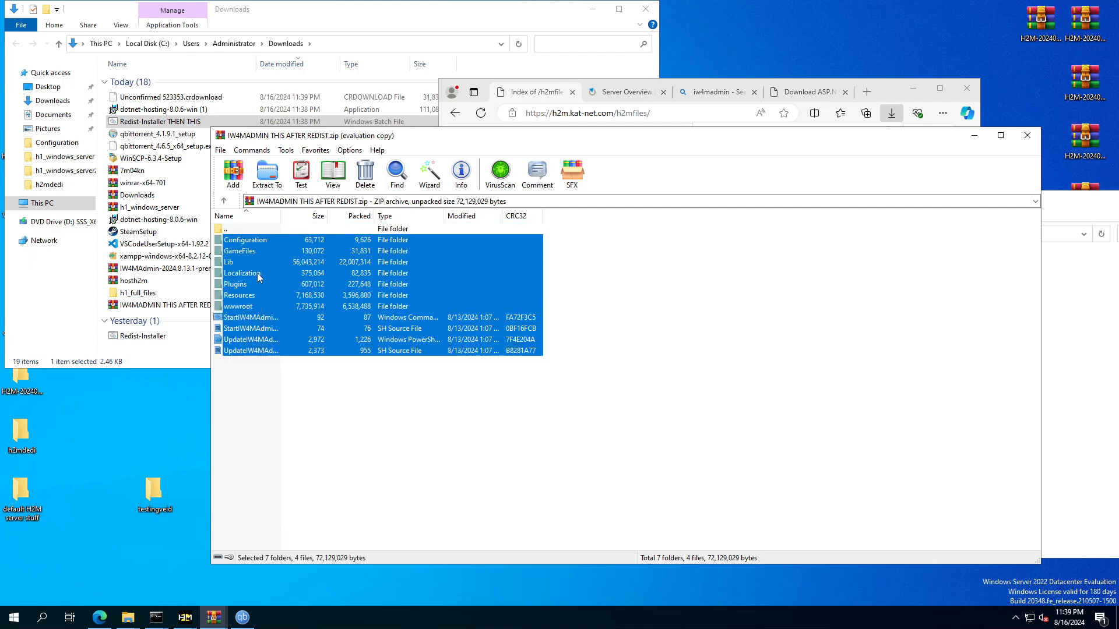
left_click_drag(243, 394, 164, 494)
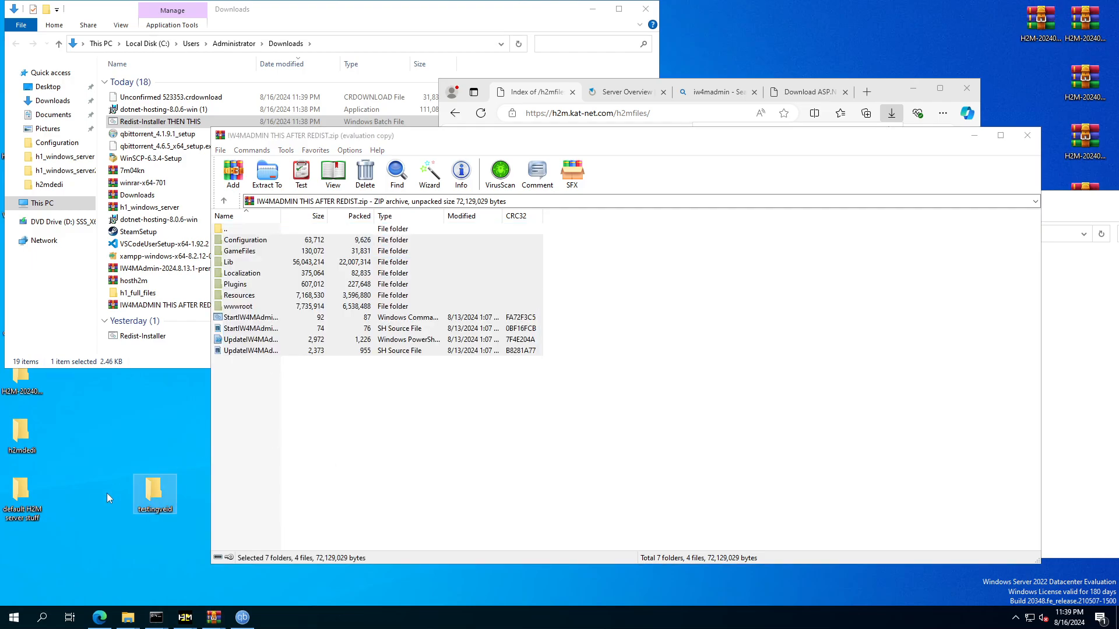
double_click(165, 494)
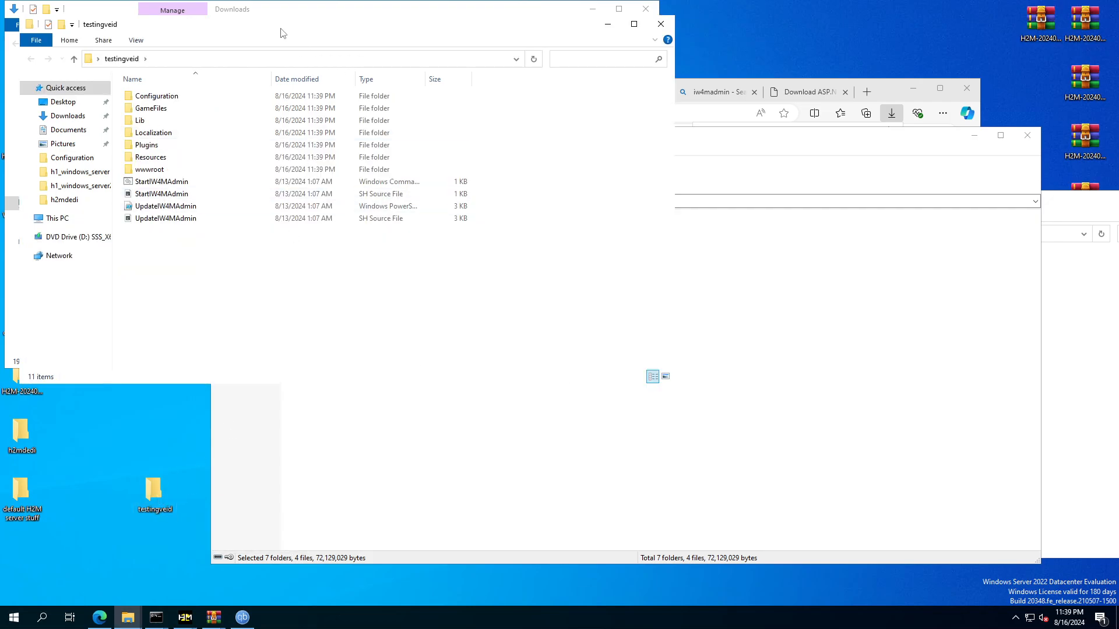
left_click_drag(280, 32, 564, 125)
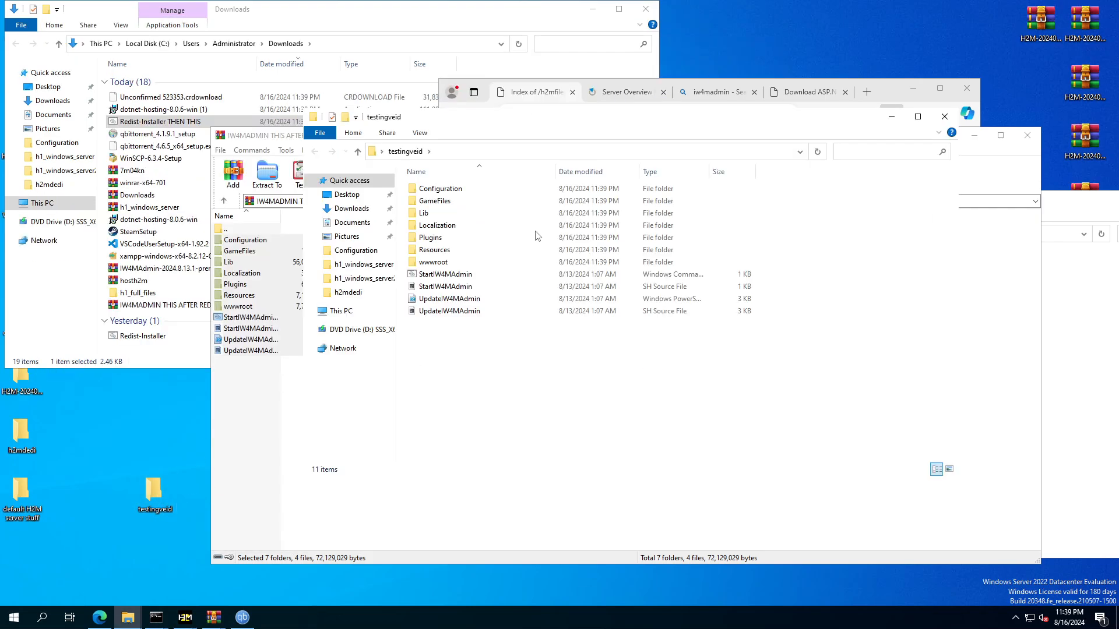
Run StartIW4MAdmin. Enable the webfront, and decline multiple owners, the social link and profanity deterring.
double_click(463, 277)
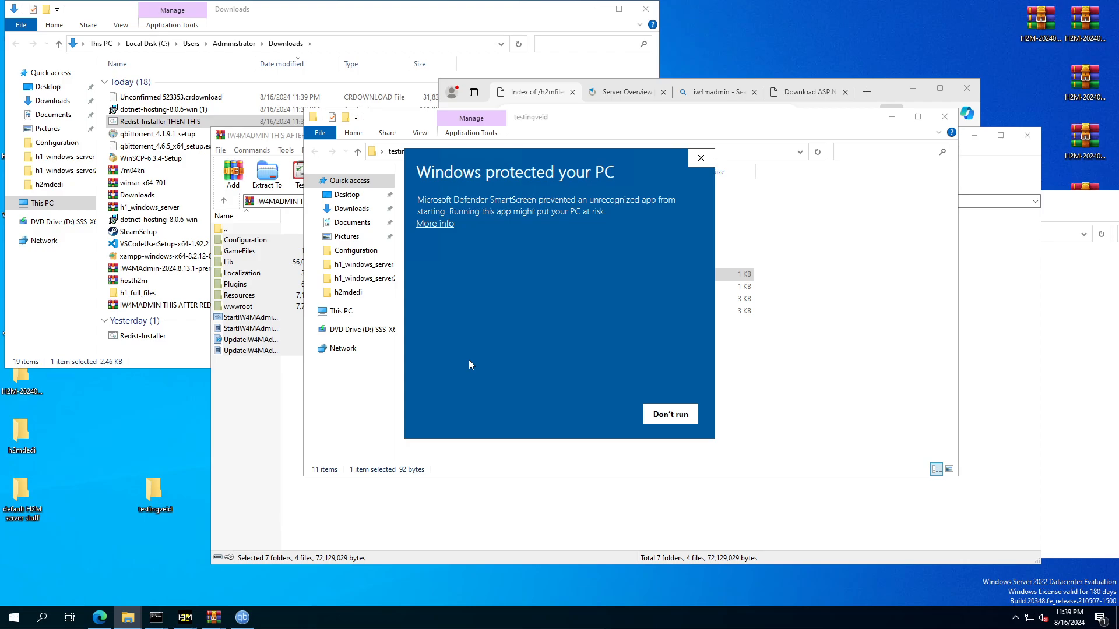
left_click(436, 225)
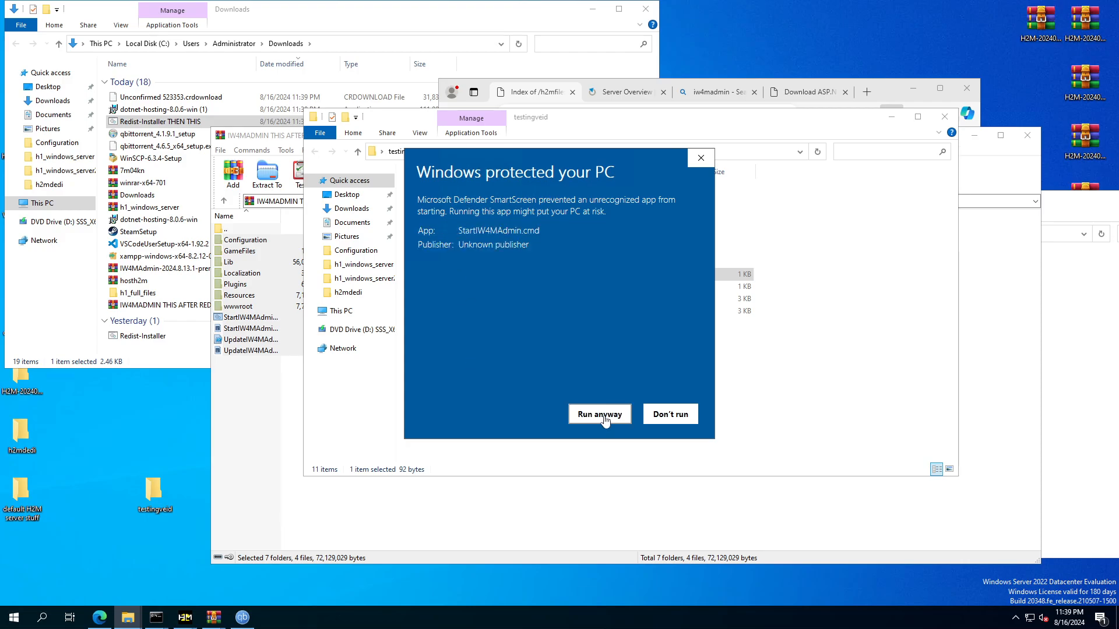
left_click(605, 421)
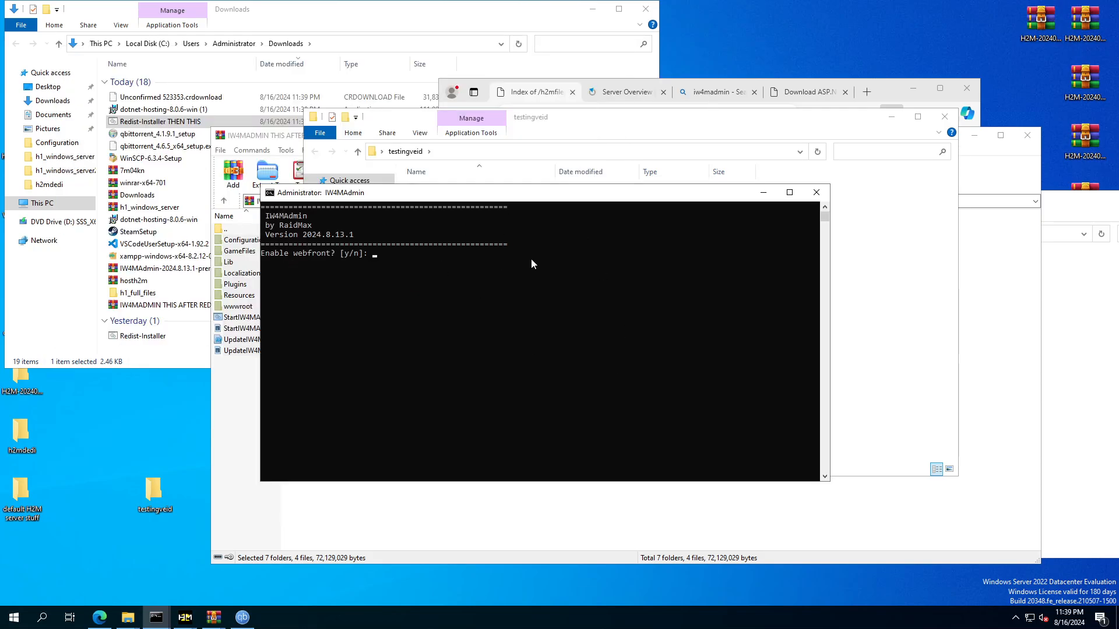
type("y")
key("Return")
type("n")
key("Return")
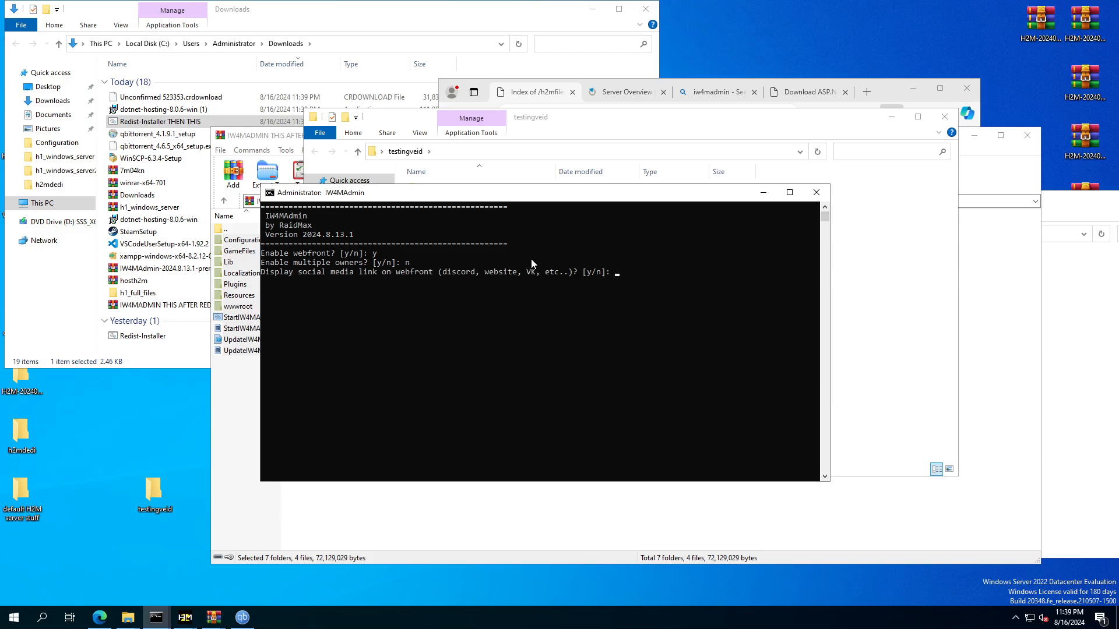
type("n]: ")
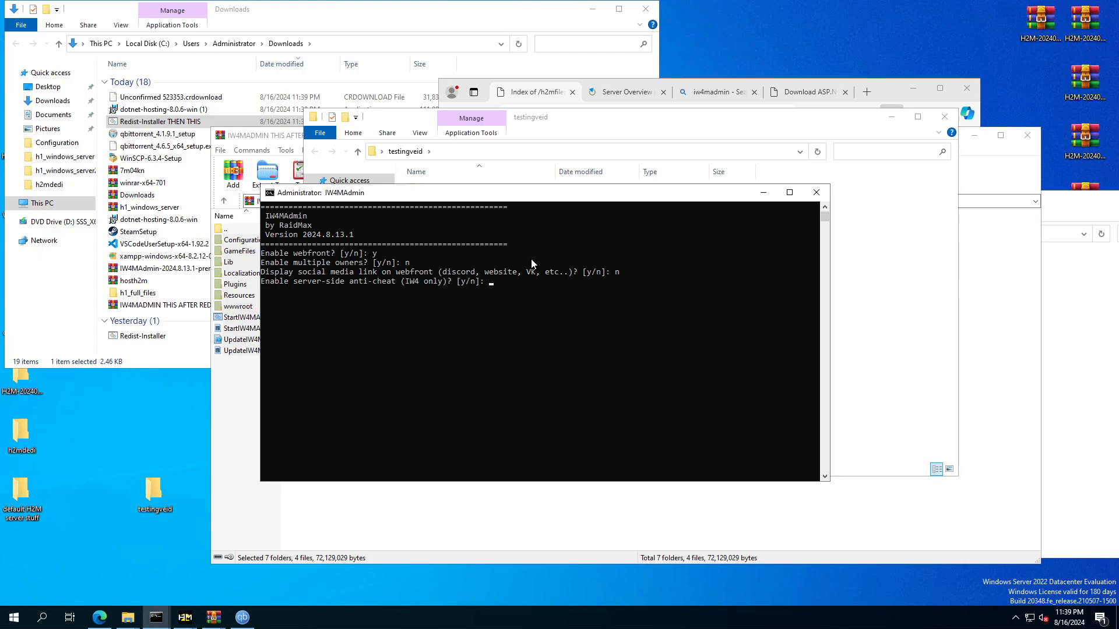
type("n")
key("Return")
type("n")
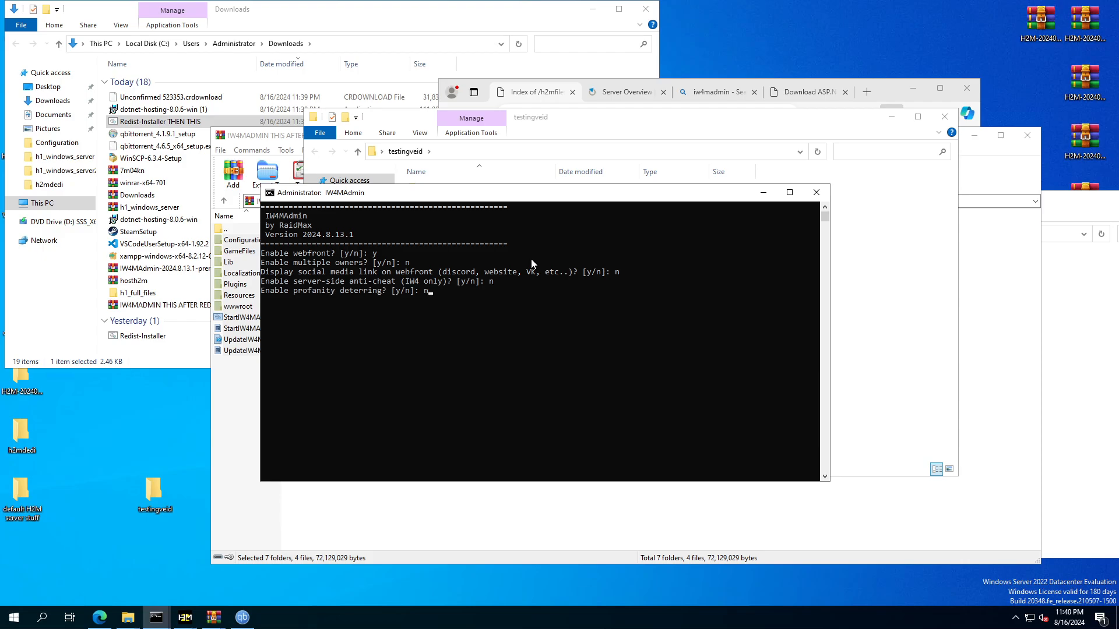
key("Return")
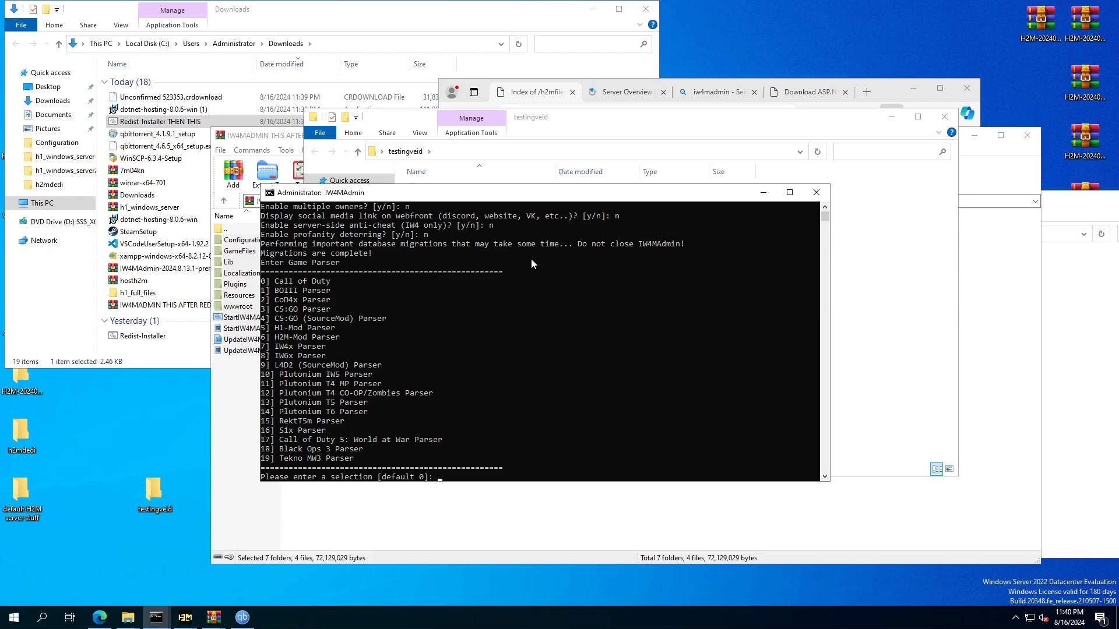
Choose the H2M-Mod parser (6) and decline automatic server IP detection.
type("6")
key("Return")
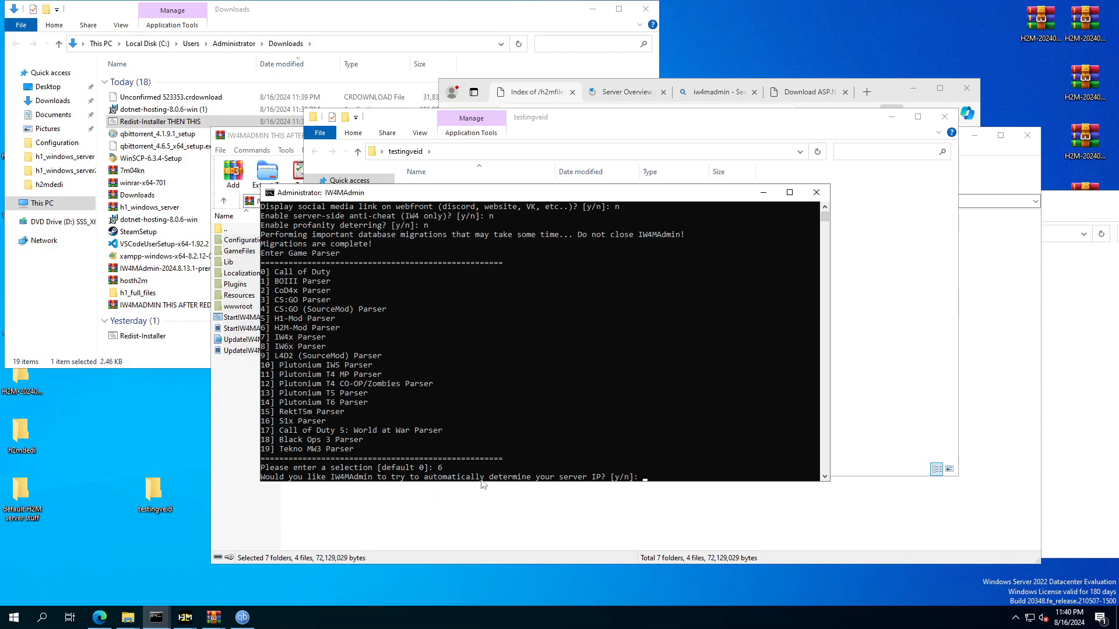
type("n")
key("Return")
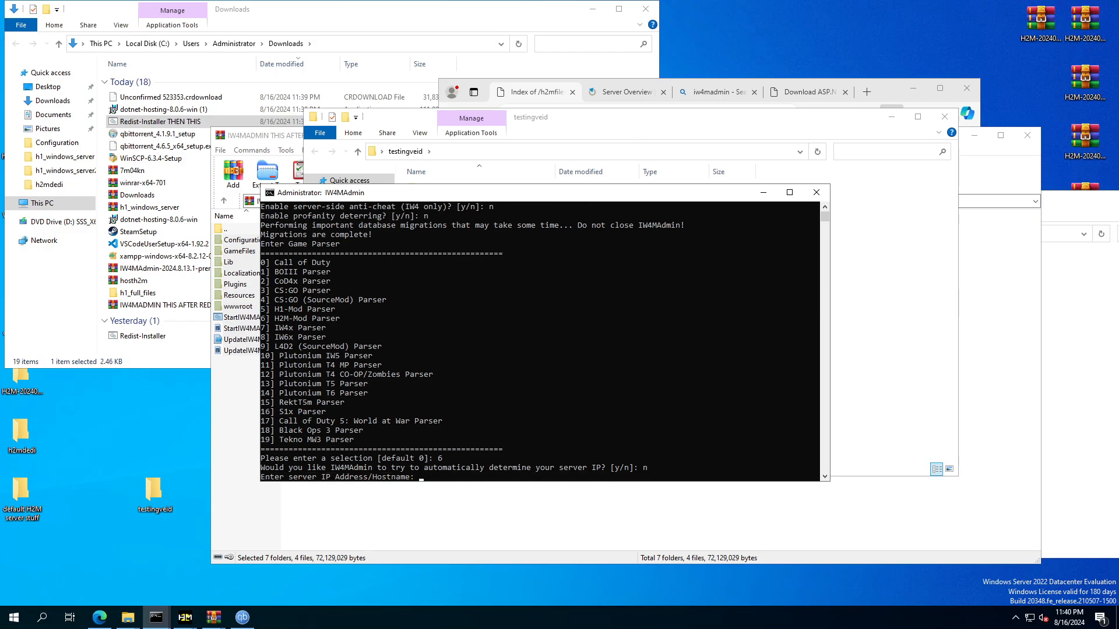
mouse_move(572, 10)
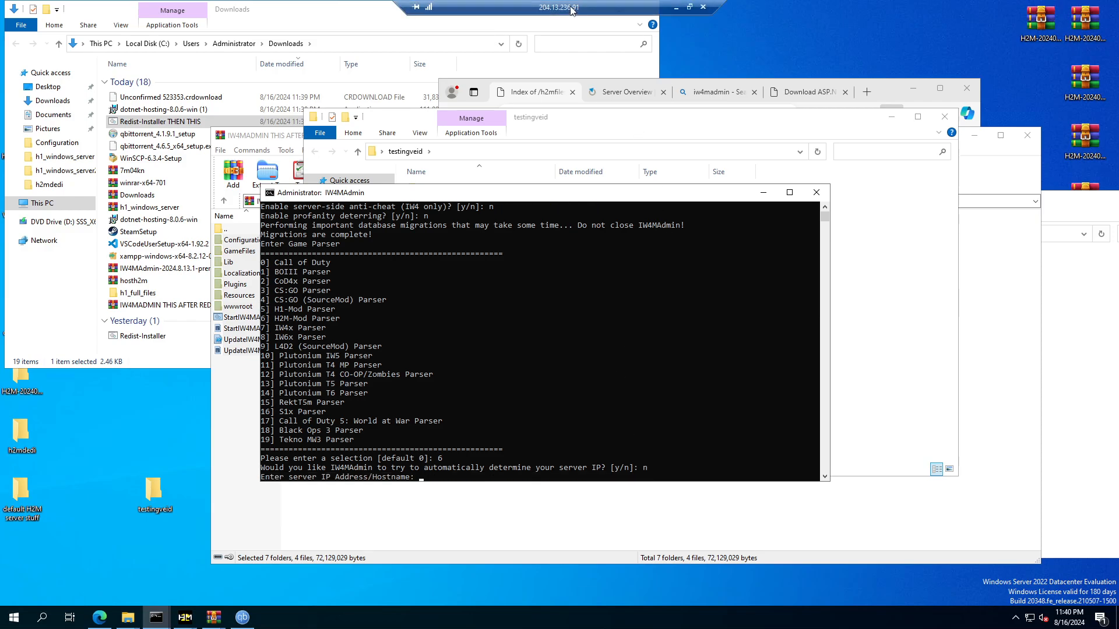
left_click_drag(514, 195, 529, 192)
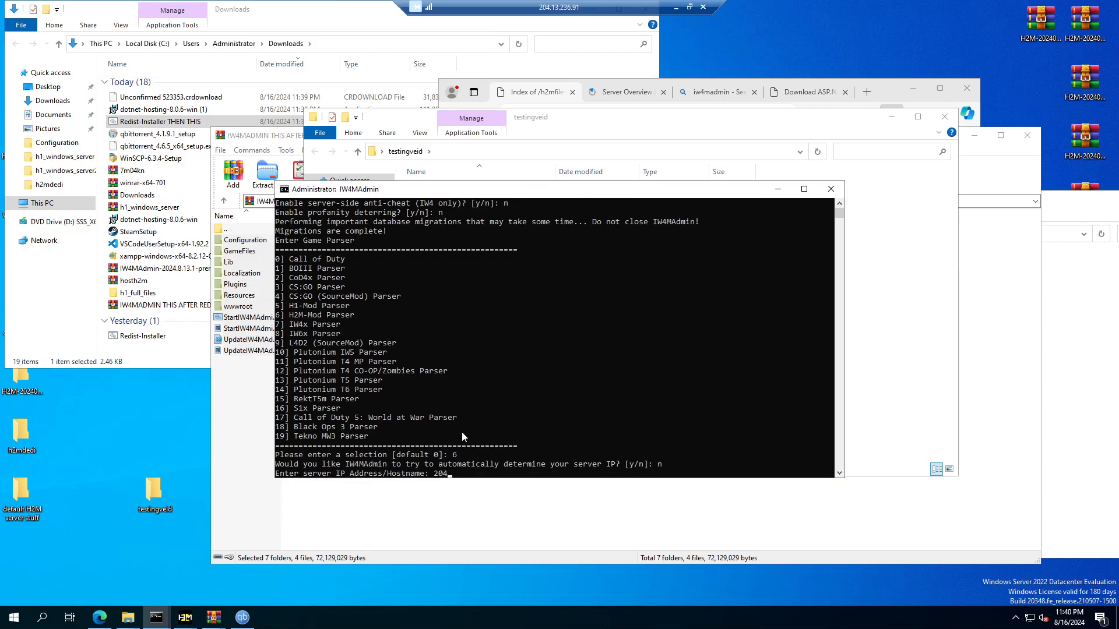
Enter server IP 204.13.236.91, port 27016 and the RCon password, then decline another server and exit.
key("Return")
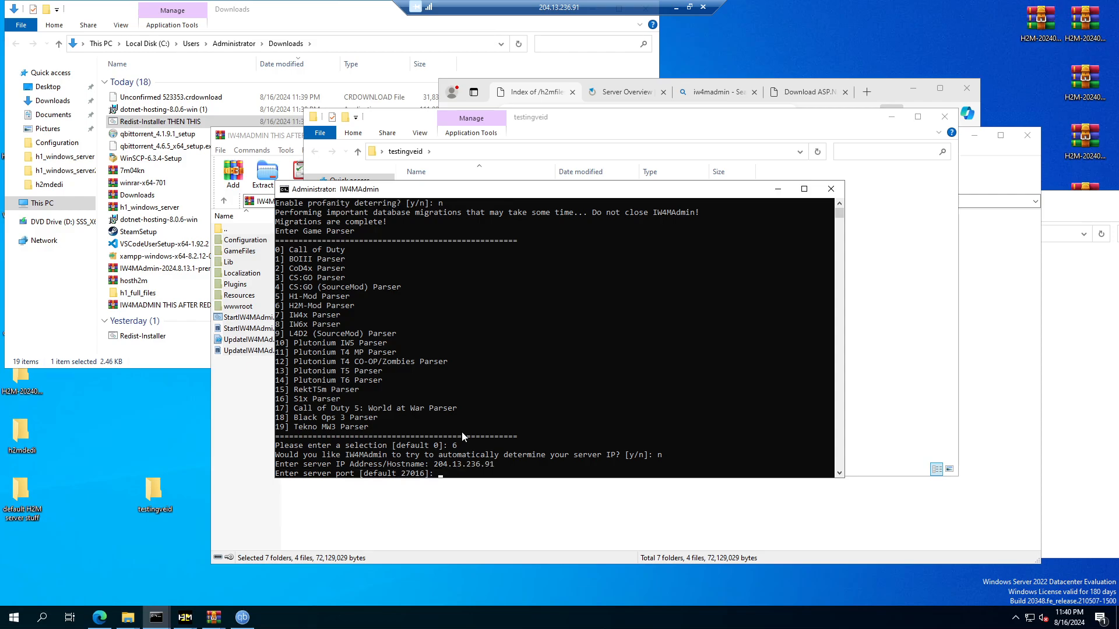
key("Return")
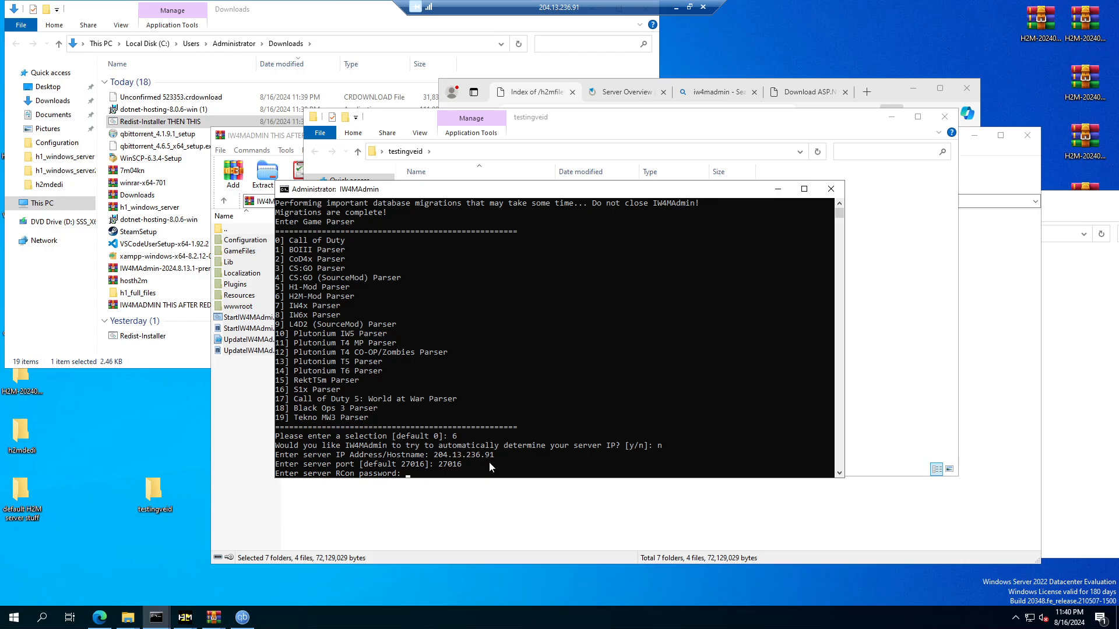
key("Return")
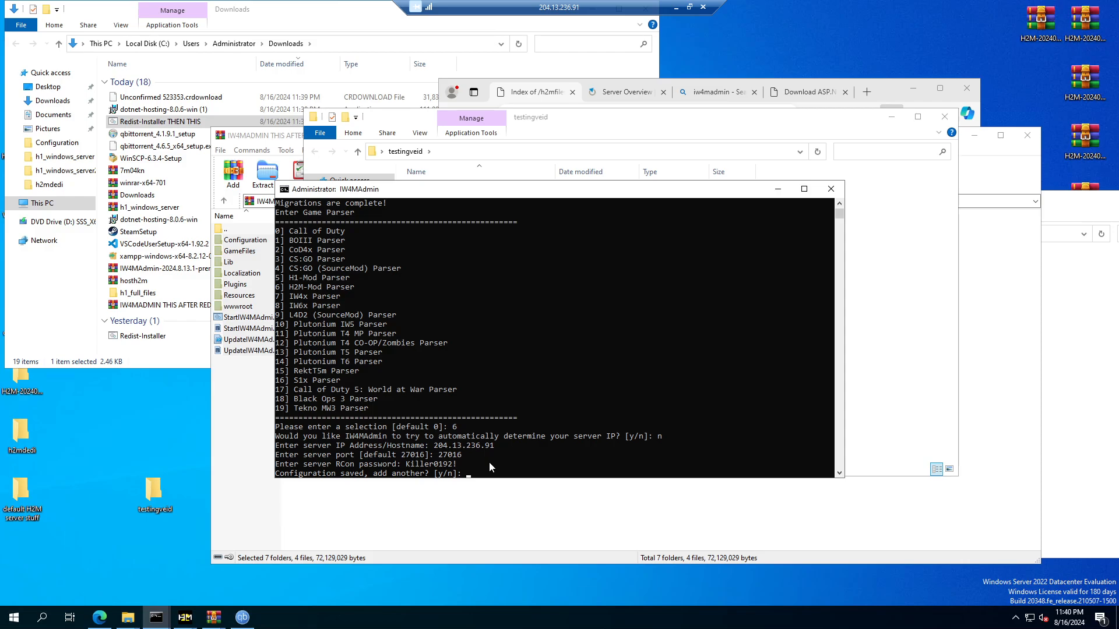
key("Return")
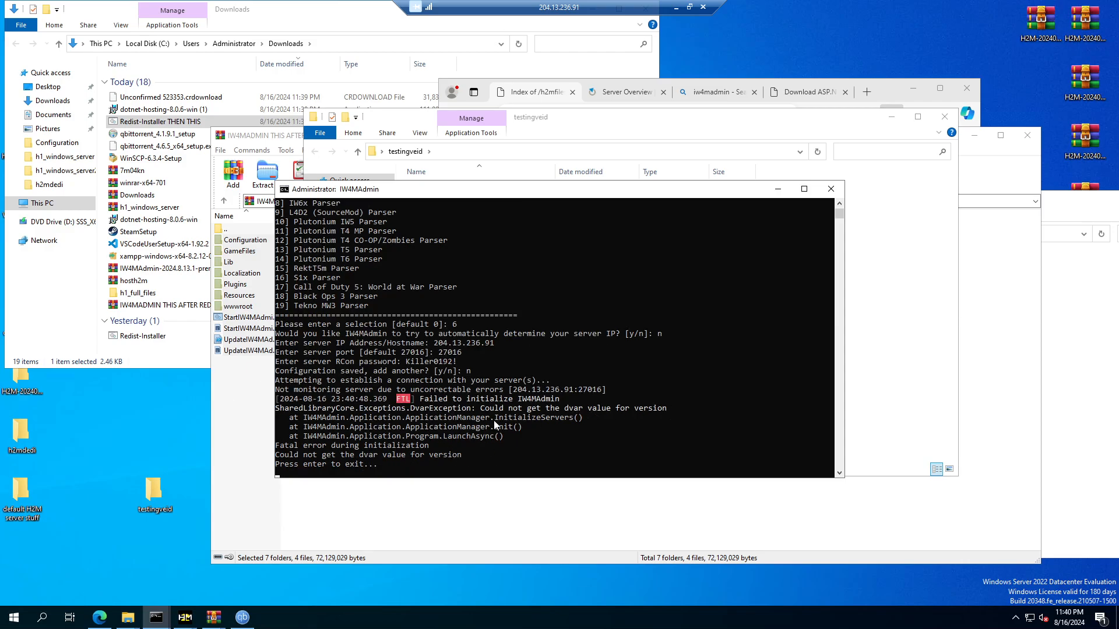
key("Return")
key("Return")
Minimize WinRAR and bring the h1_windows_server folder window to the front.
left_click(544, 428)
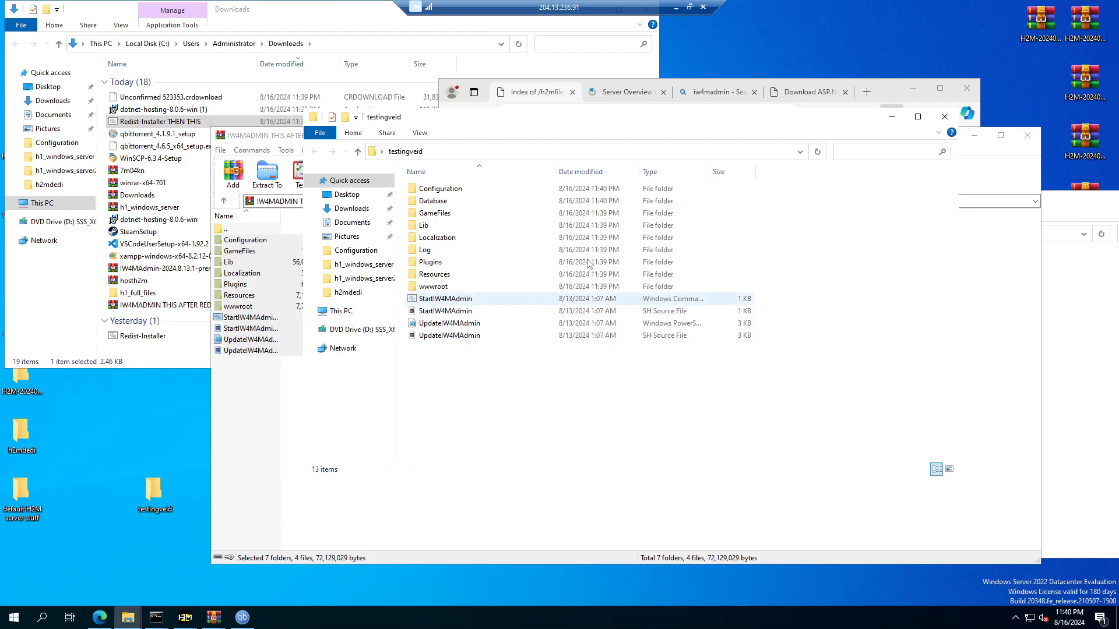
left_click_drag(460, 111, 287, 278)
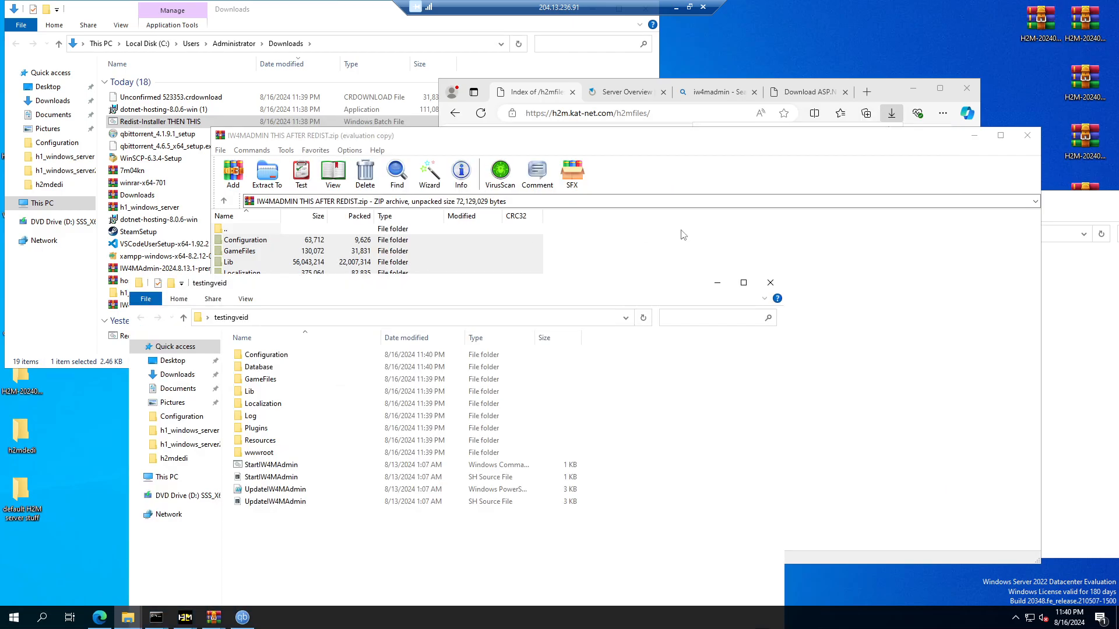
left_click(879, 143)
left_click(973, 138)
left_click(1015, 211)
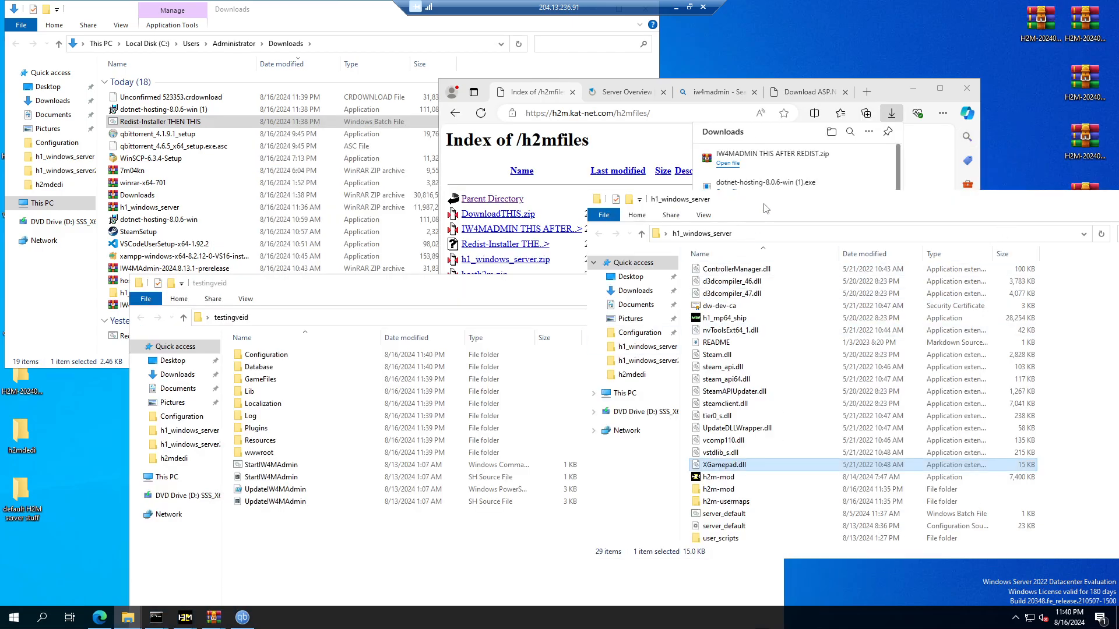
left_click_drag(763, 204, 538, 99)
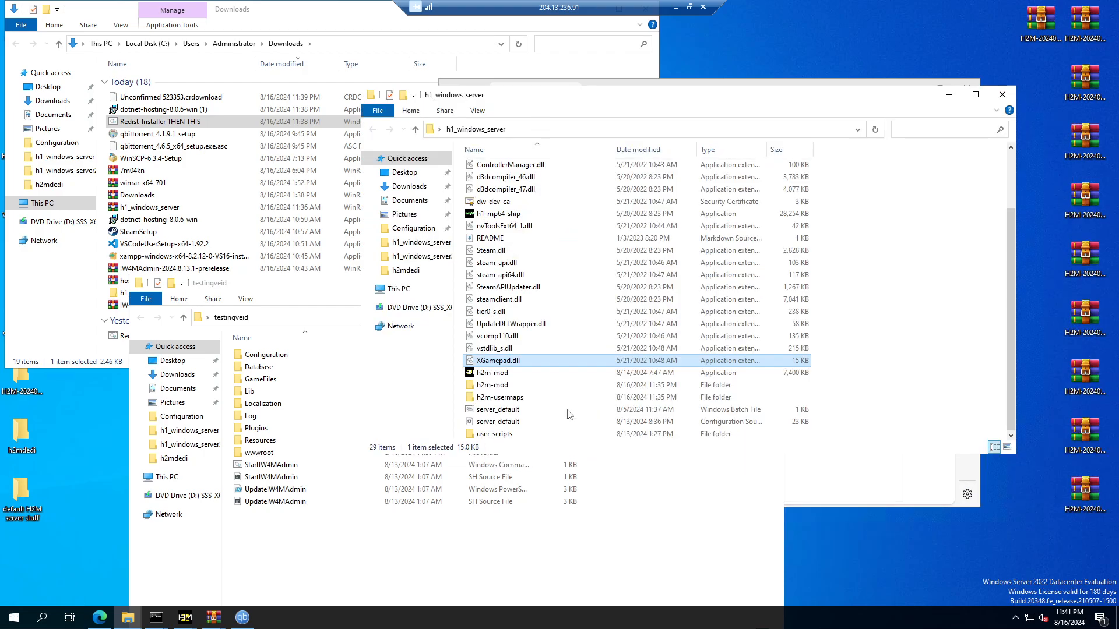
Launch the server_default batch file from its context menu.
left_click(502, 410)
right_click(502, 411)
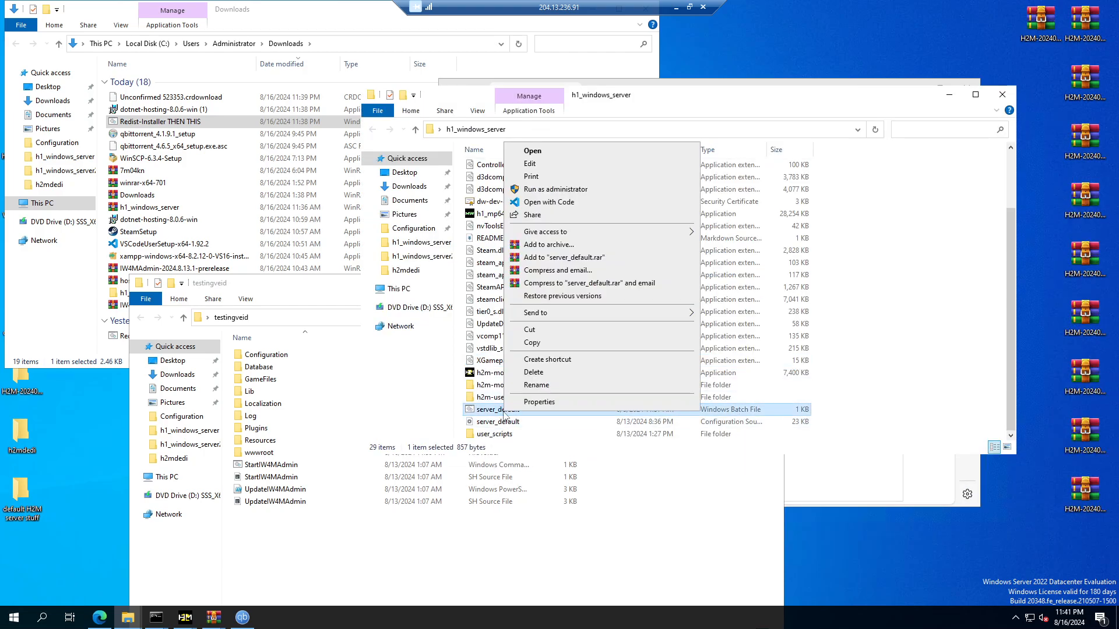
left_click(867, 398)
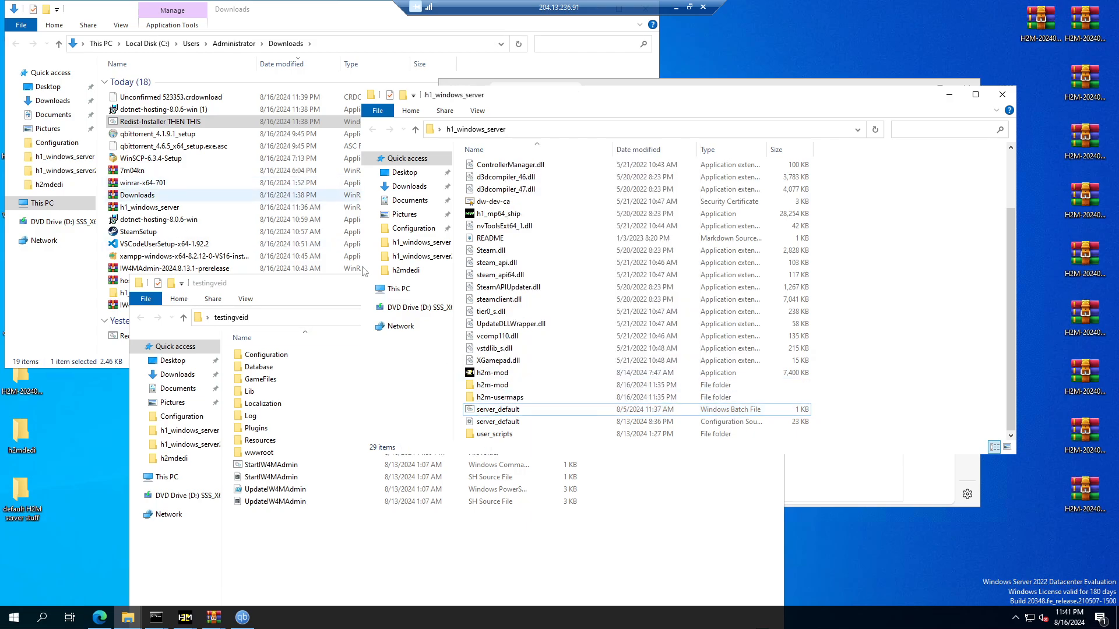
right_click(506, 410)
left_click(855, 338)
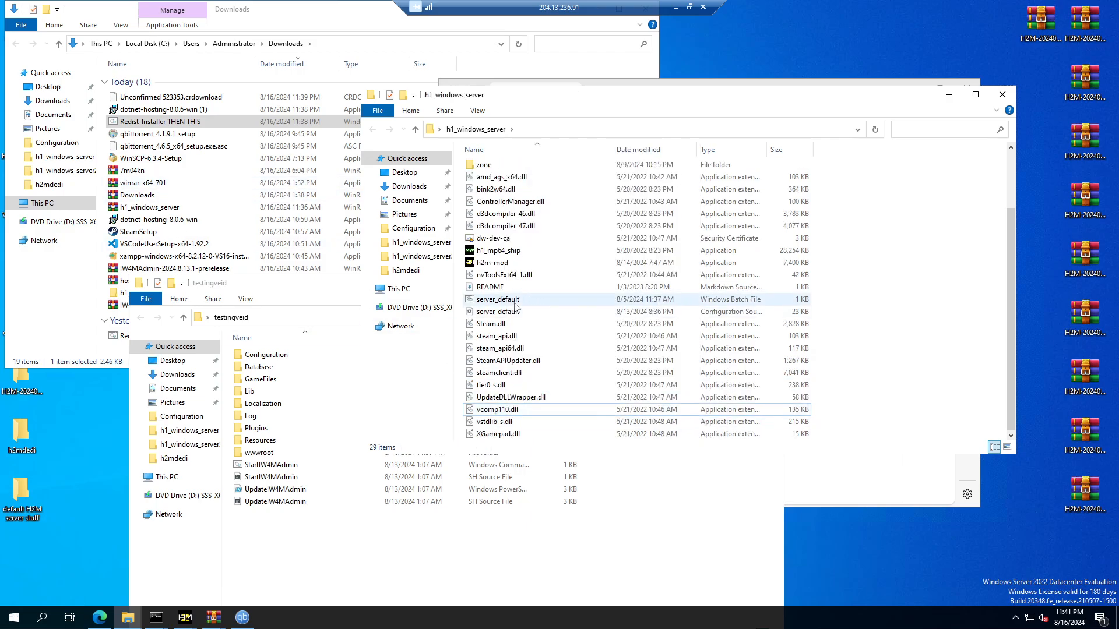
right_click(511, 301)
left_click(543, 323)
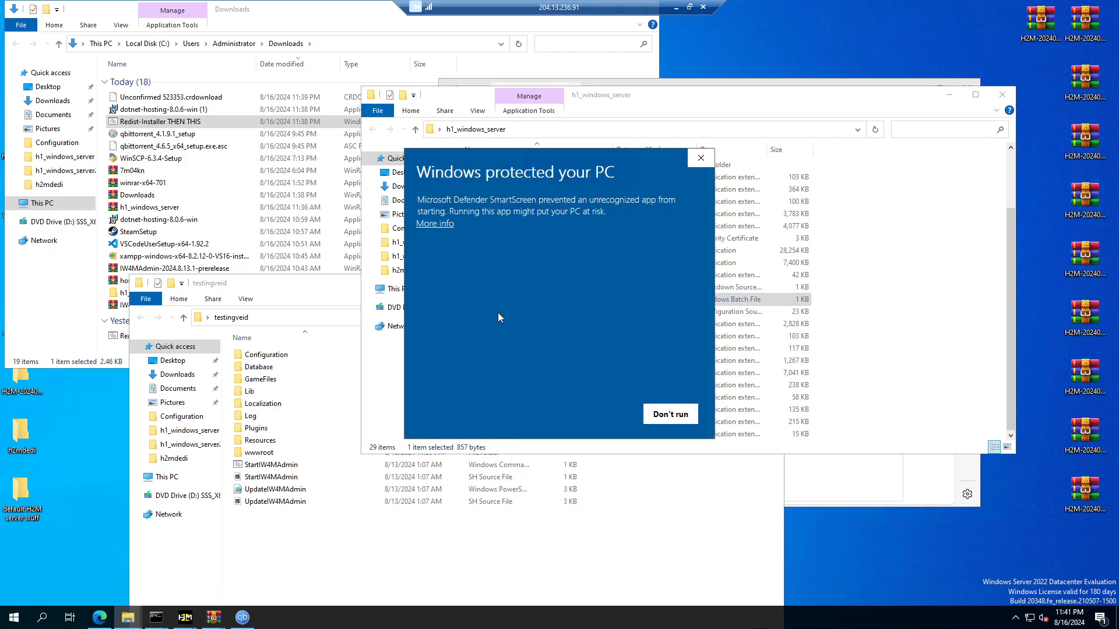
Open the blocked server_default.bat anyway and change the server name to videoserver.
left_click(435, 223)
left_click(605, 414)
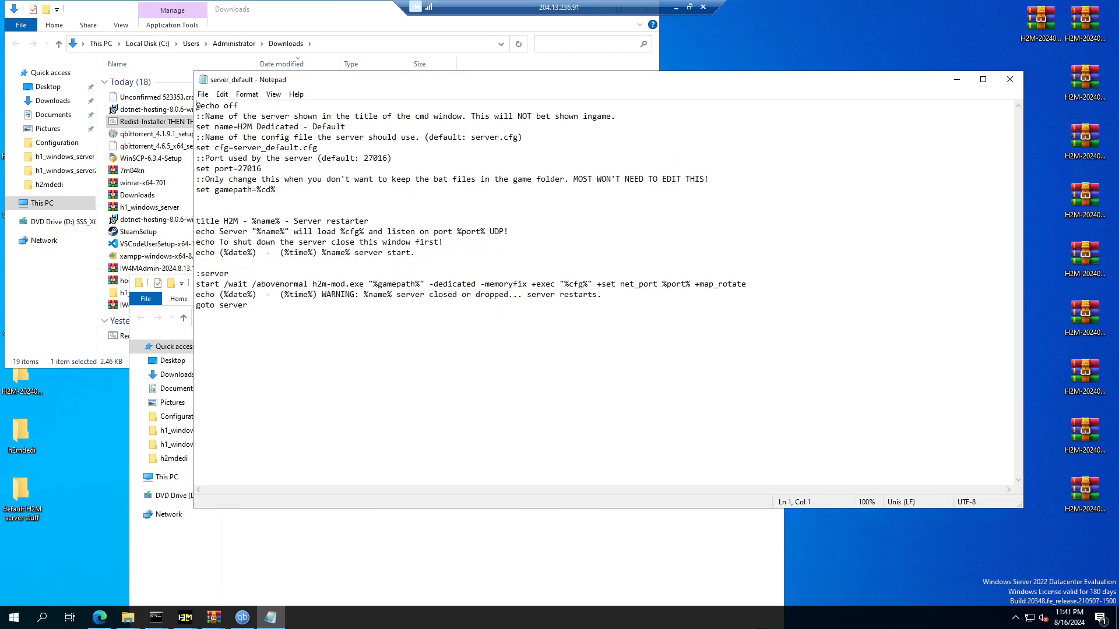
left_click_drag(345, 127, 238, 126)
key("BackSpace")
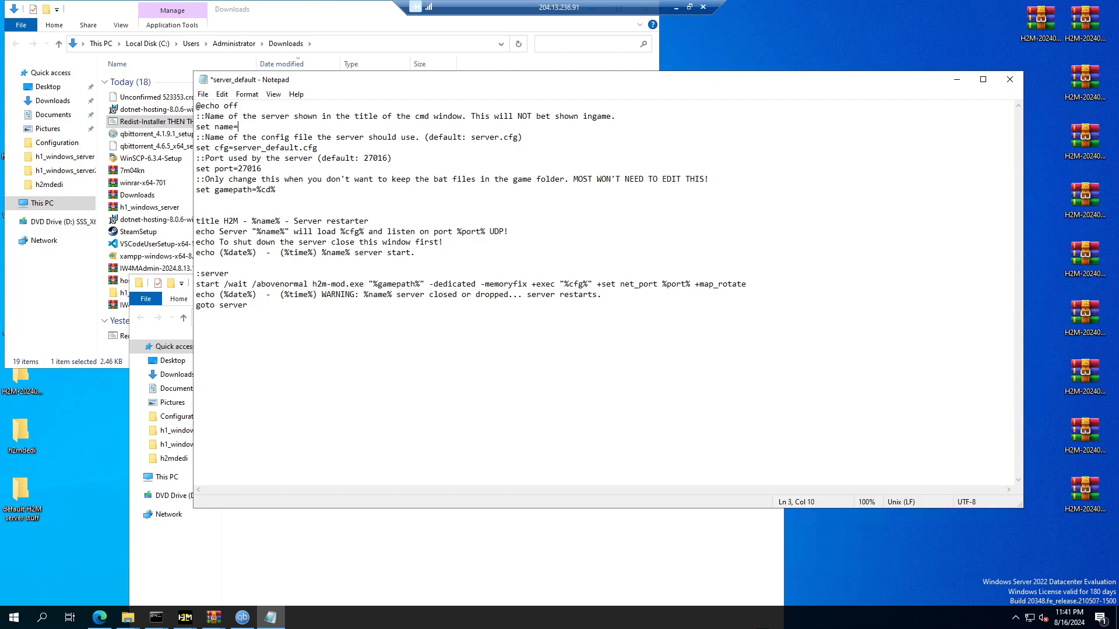
type("videoserver")
Change the config file name to s1.cfg, then save and close the batch file.
double_click(291, 147)
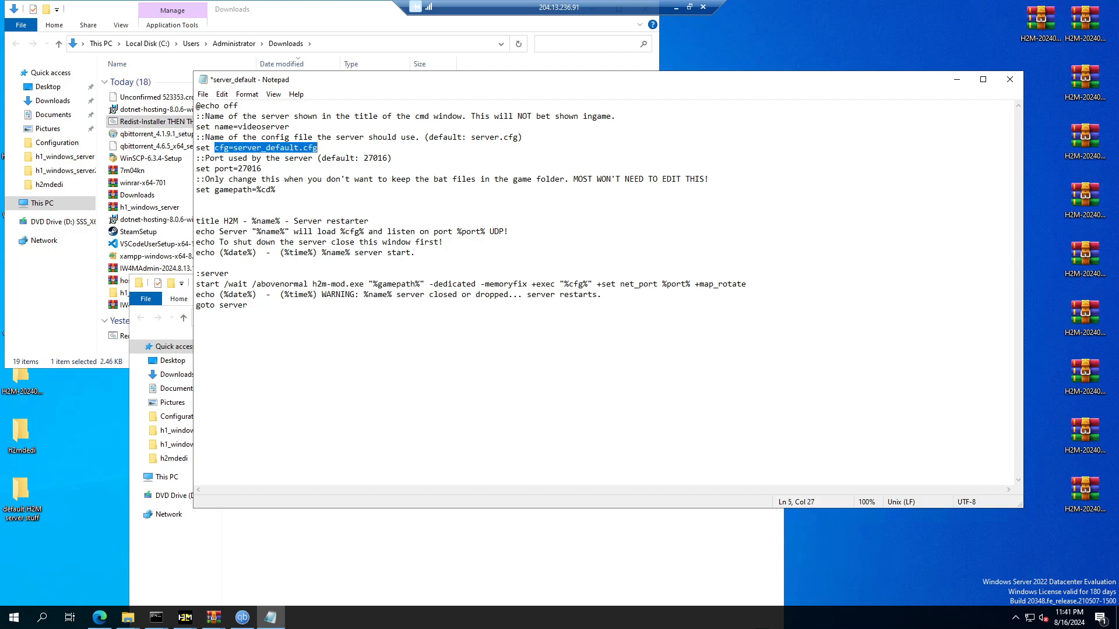
left_click(295, 138)
left_click_drag(299, 147, 237, 148)
type("1")
key("ctrl+s")
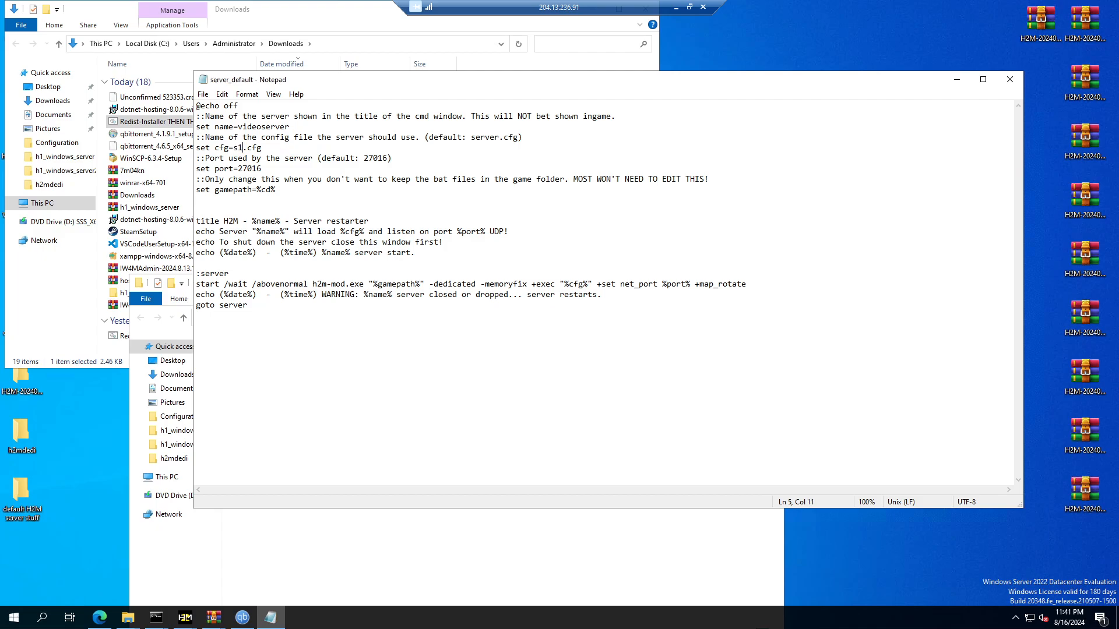
left_click(1010, 79)
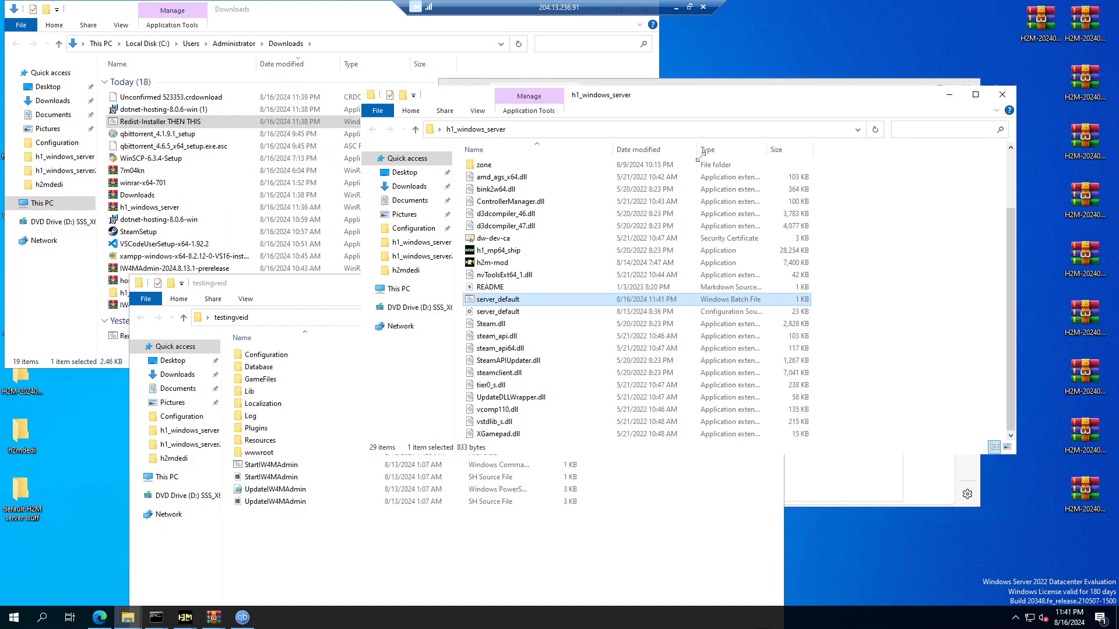
left_click(508, 313)
Open server_default.cfg in a maximized VS Code and scroll down to the IW4MADMIN section.
double_click(508, 314)
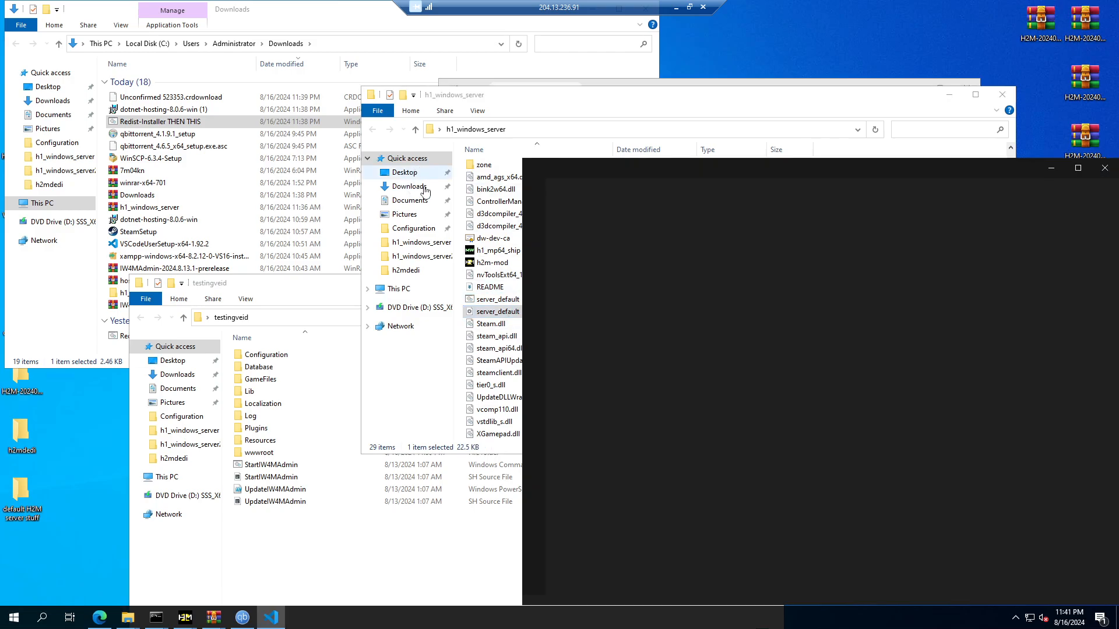
double_click(653, 164)
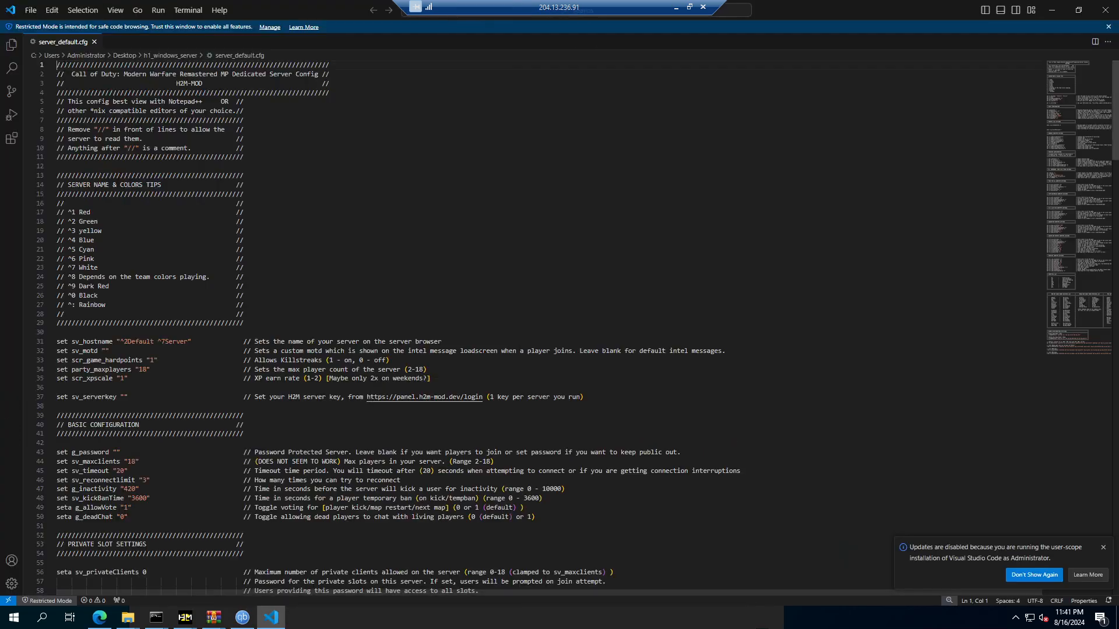
left_click(408, 305)
scroll(408, 304, "down", 4)
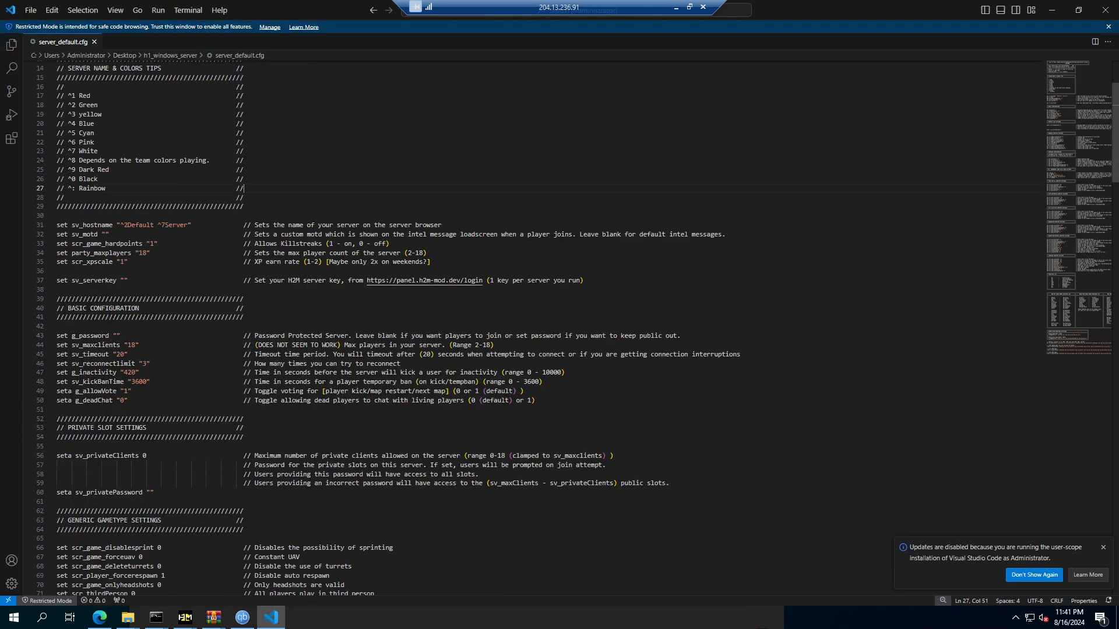
key("Down")
key("Down")
key("Down")
key("Down")
key("Down")
key("Down")
key("Down")
key("Down")
key("Down")
key("Down")
key("Down")
key("Down")
key("Down")
key("Down")
key("Down")
key("Down")
scroll(559, 326, "down", 11)
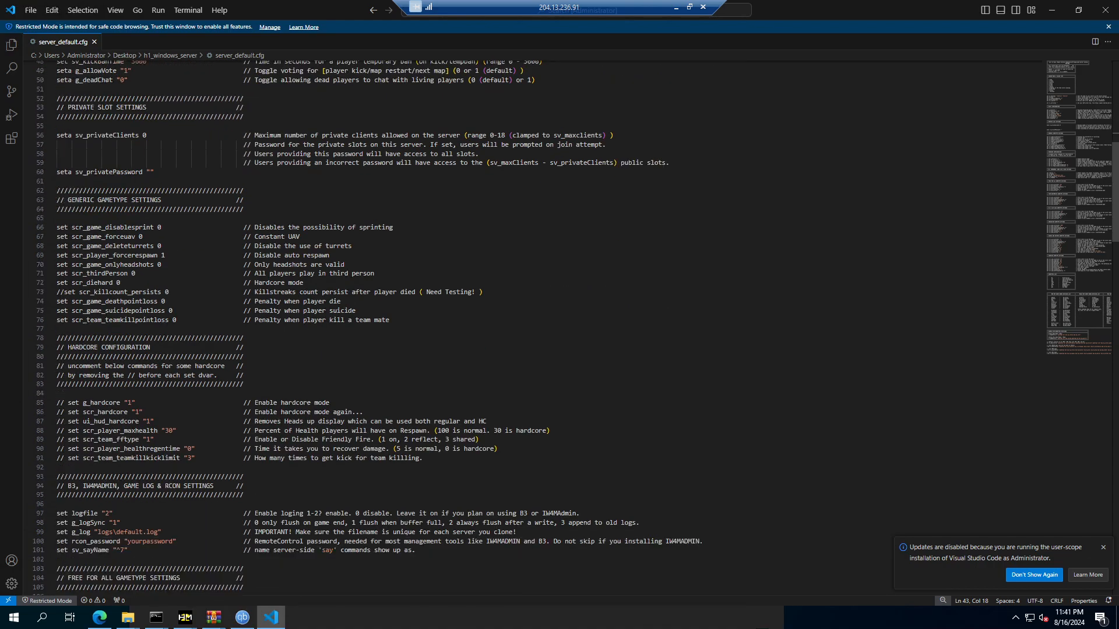
scroll(559, 326, "down", 10)
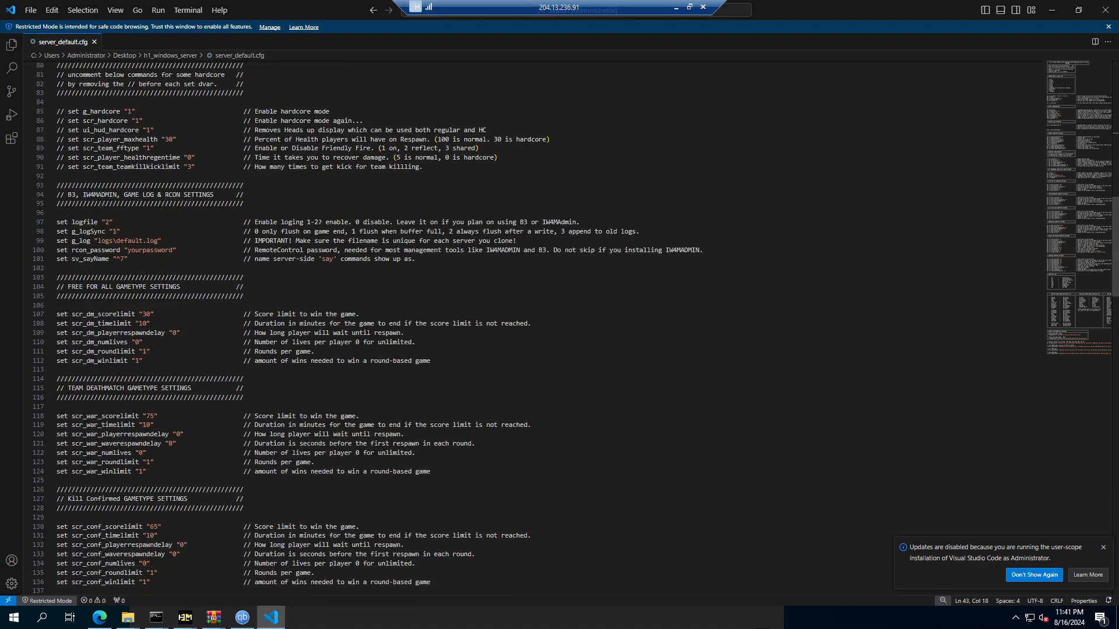
double_click(94, 195)
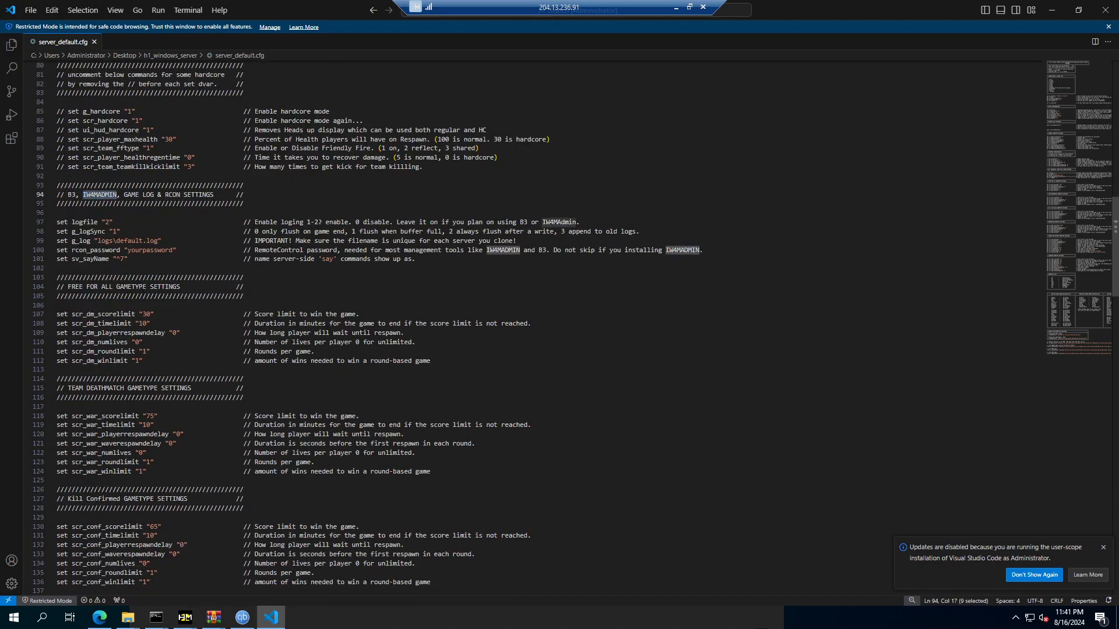
double_click(150, 250)
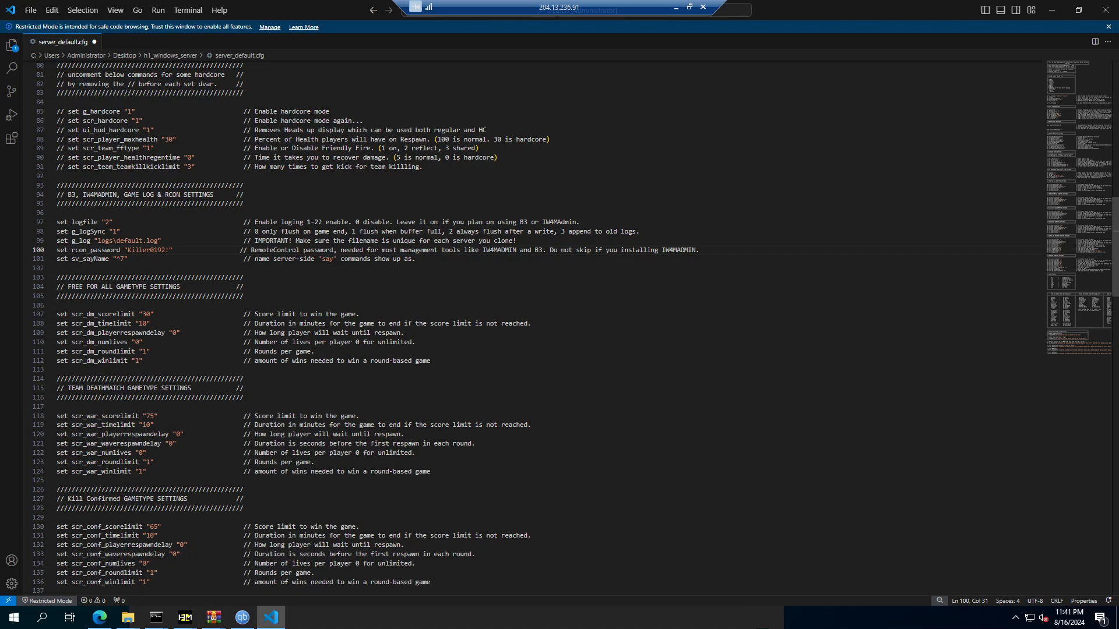
key("ctrl+s")
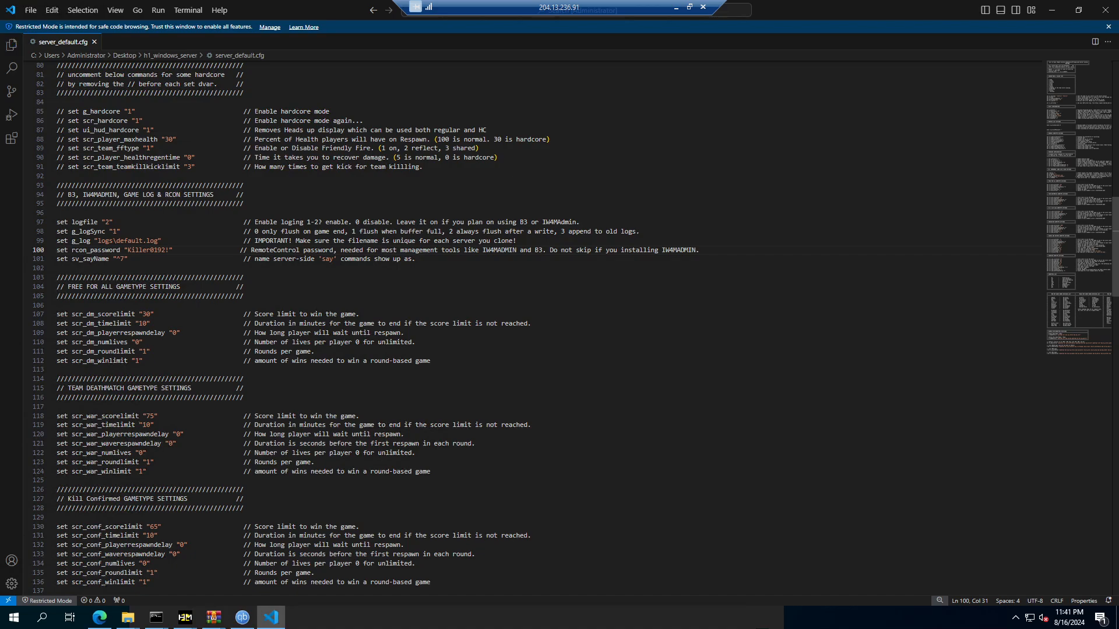
left_click(1078, 10)
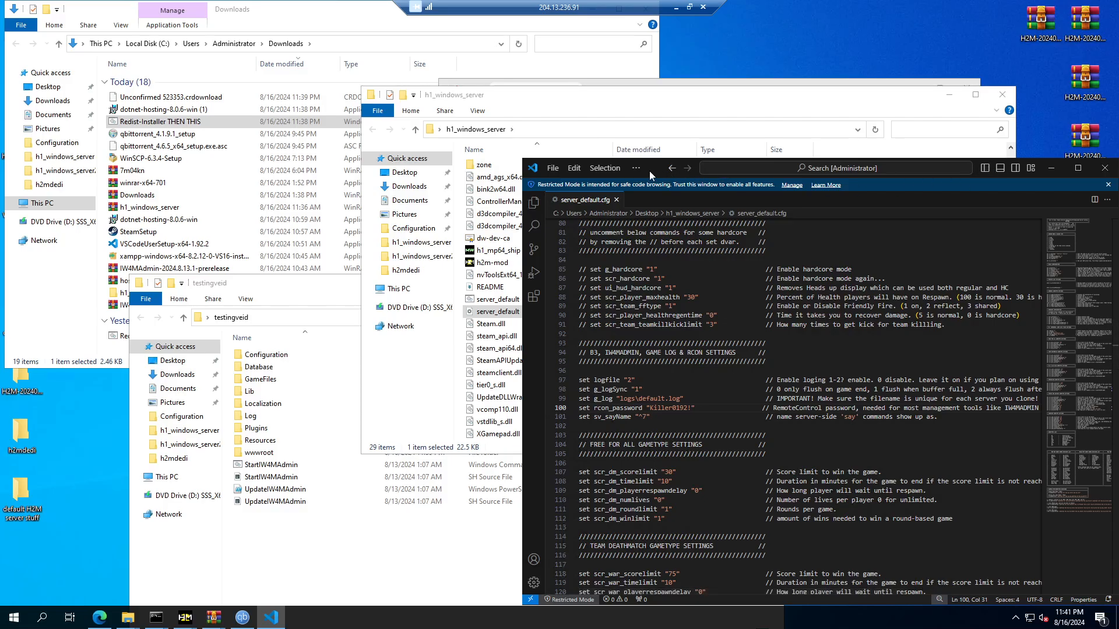
left_click_drag(650, 169, 650, 167)
double_click(649, 167)
Comment out the default MWR + MW2 rotation on line 243 and uncomment the MW2-only rotation on line 252.
scroll(1058, 223, "down", 11)
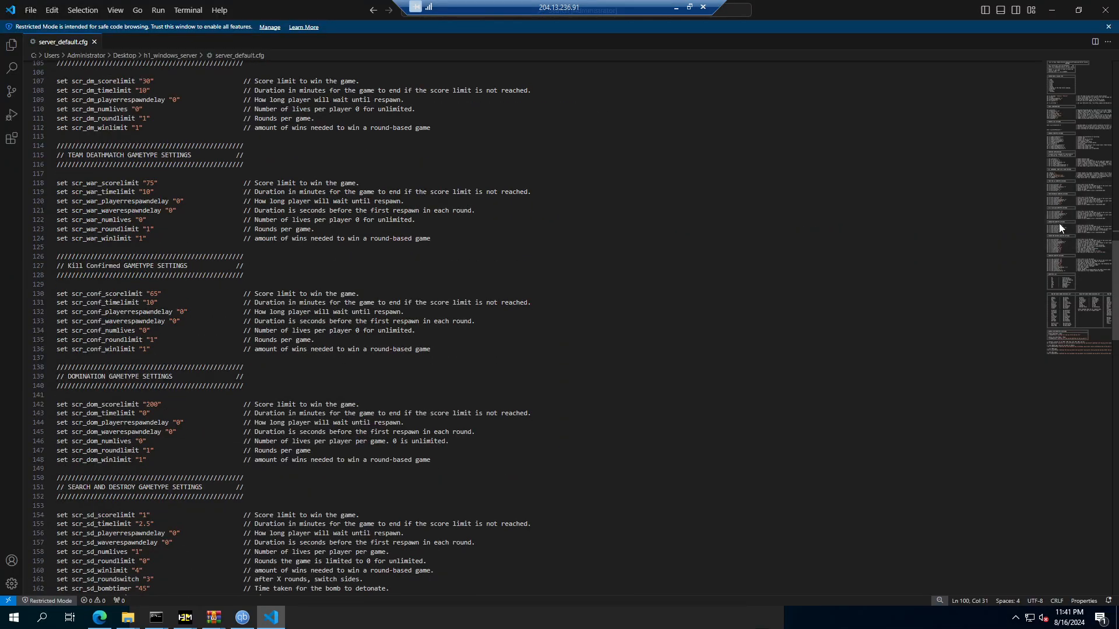
scroll(1071, 260, "down", 20)
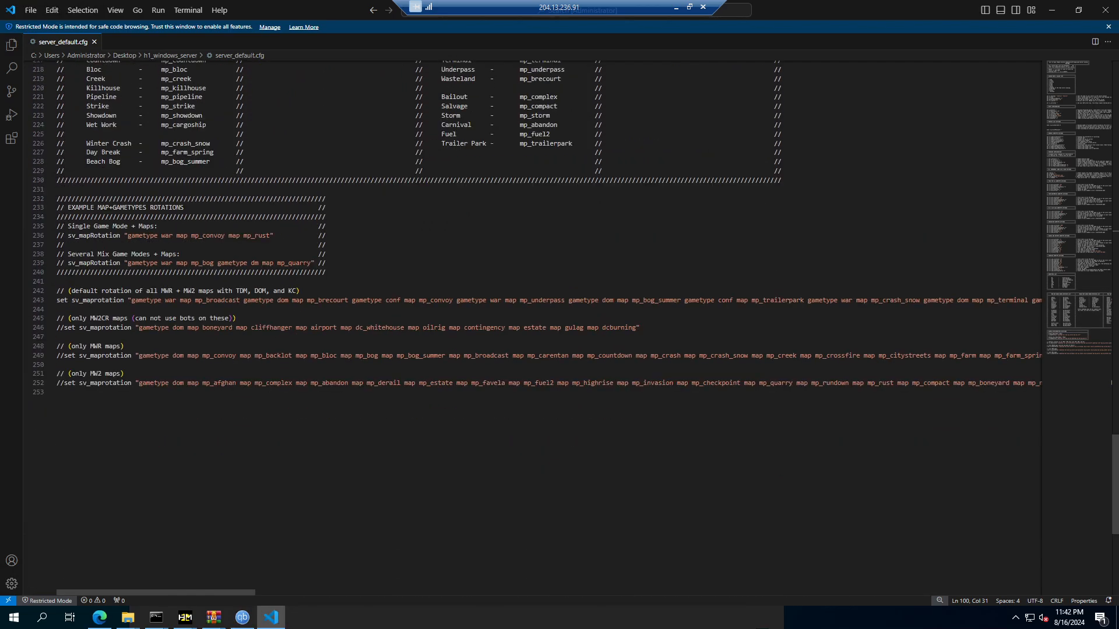
left_click(57, 302)
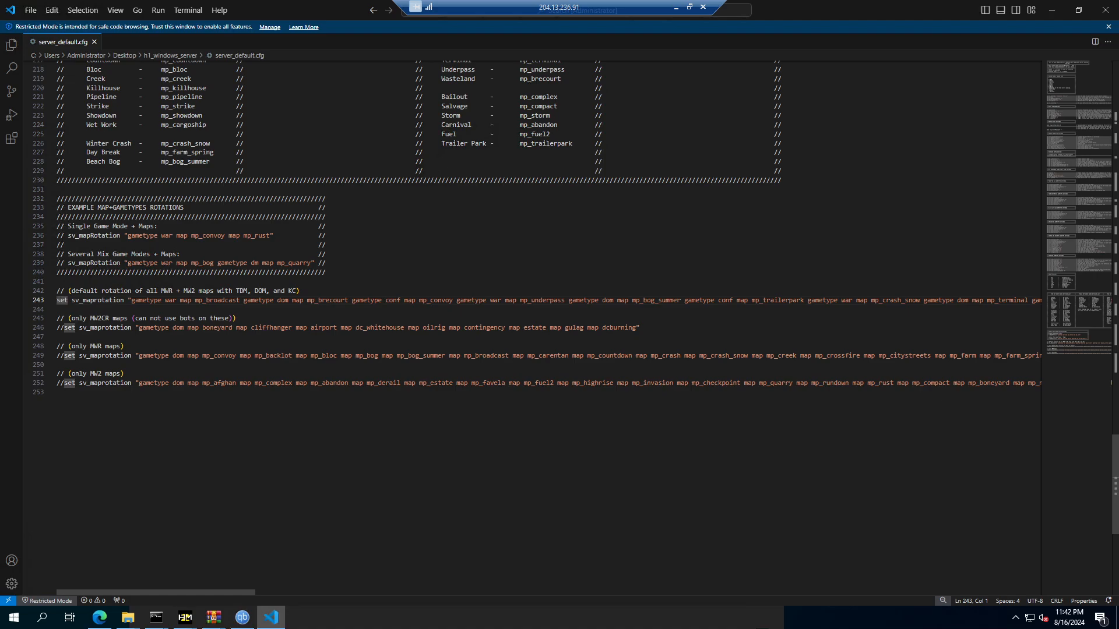
type("//")
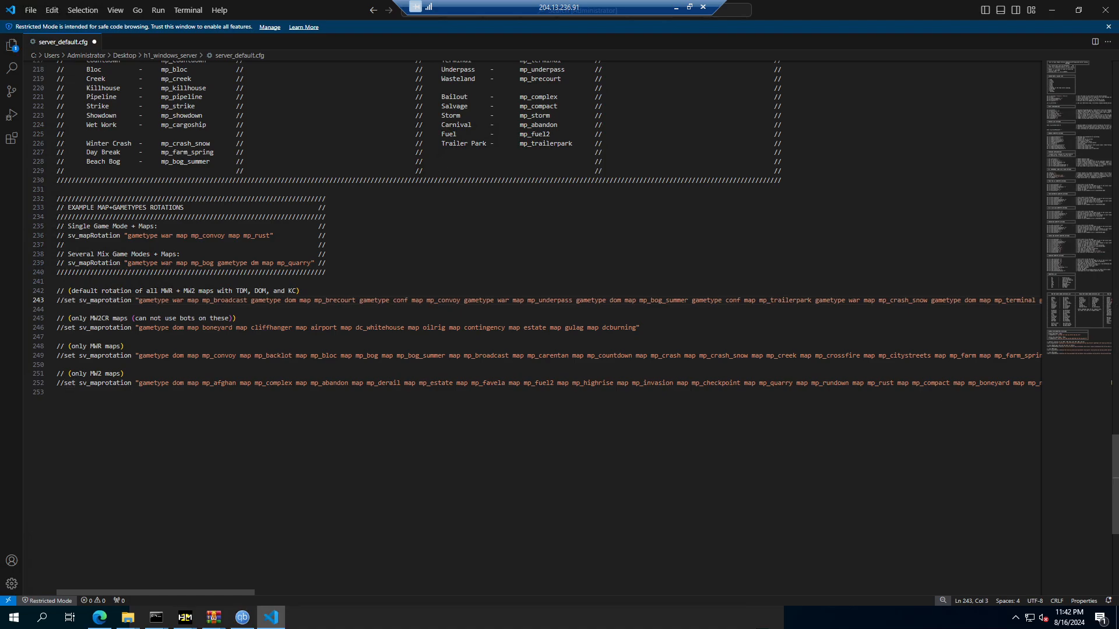
left_click(64, 383)
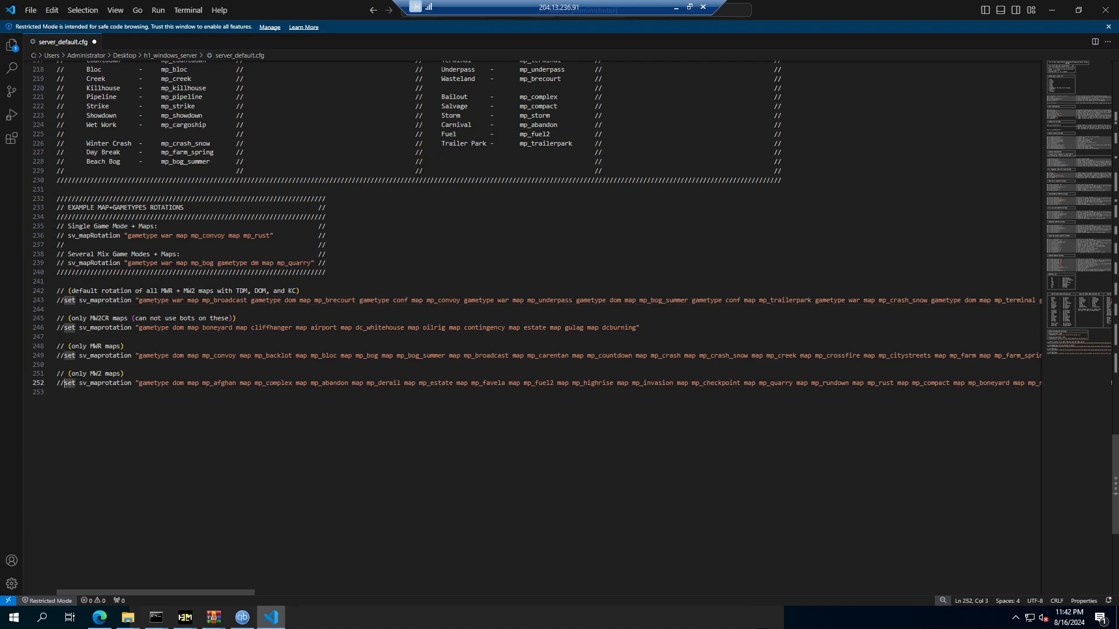
key("BackSpace")
key("BackSpace")
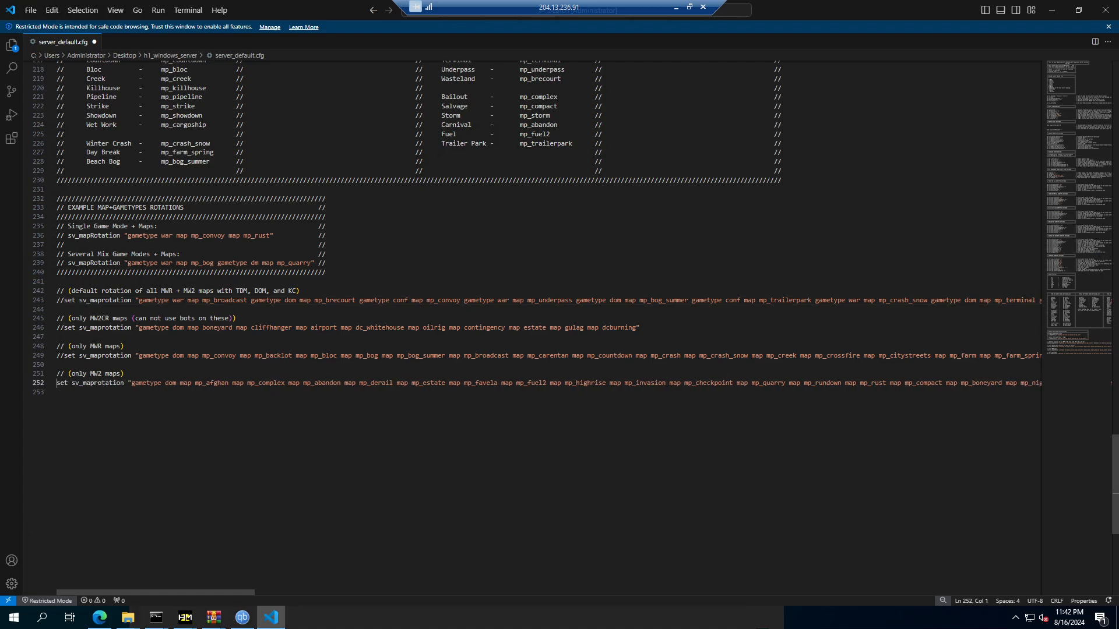
left_click_drag(79, 383, 815, 392)
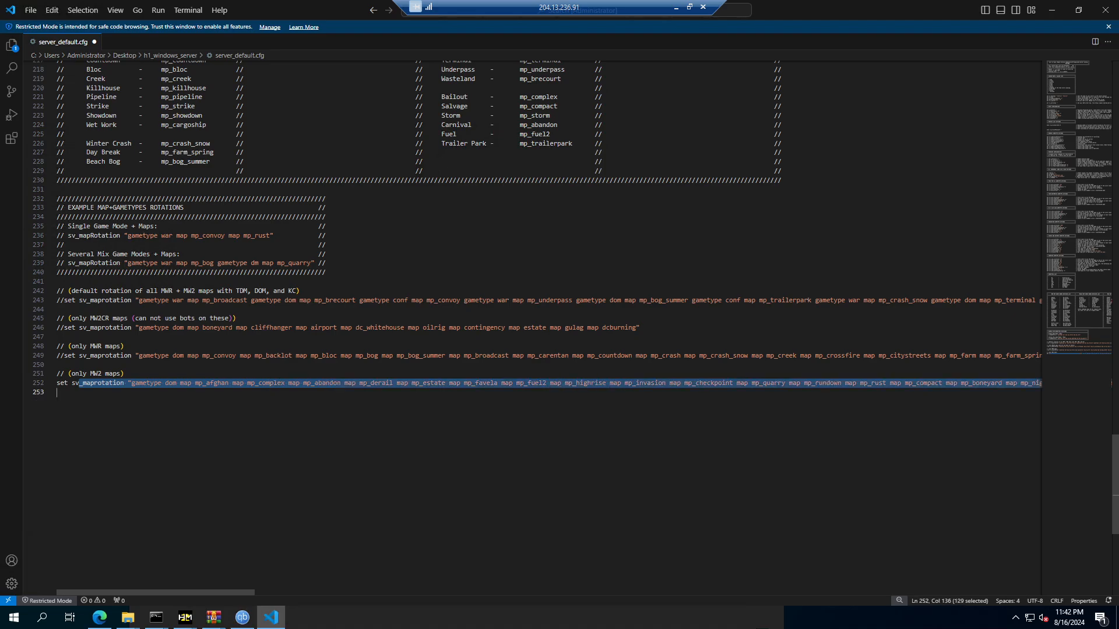
left_click(815, 402)
scroll(559, 326, "up", 7)
left_click_drag(581, 347, 464, 172)
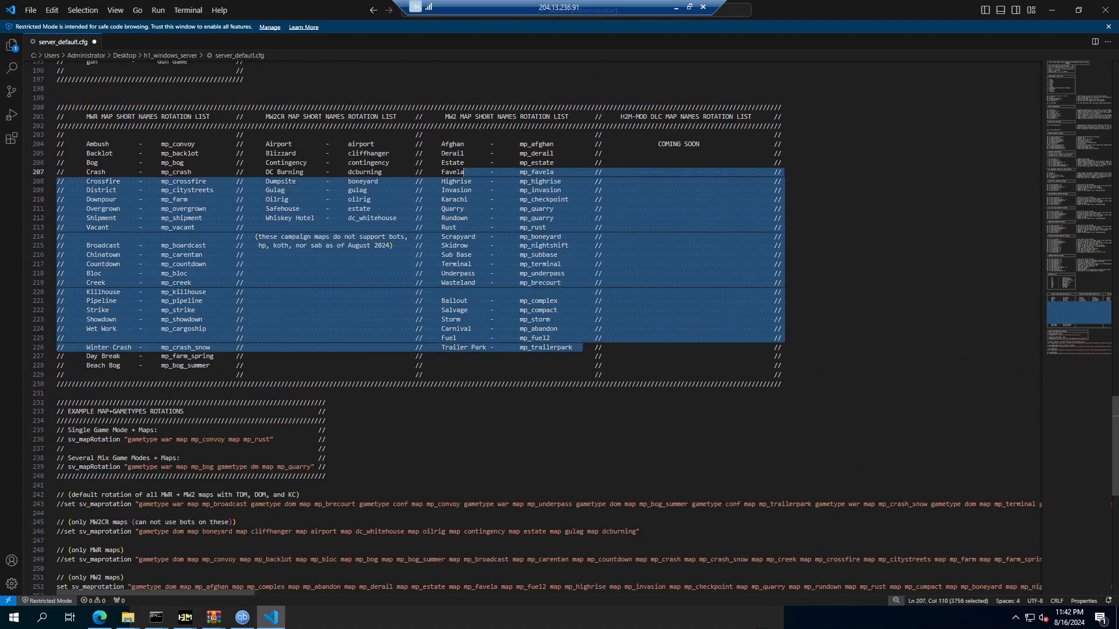
left_click(542, 246)
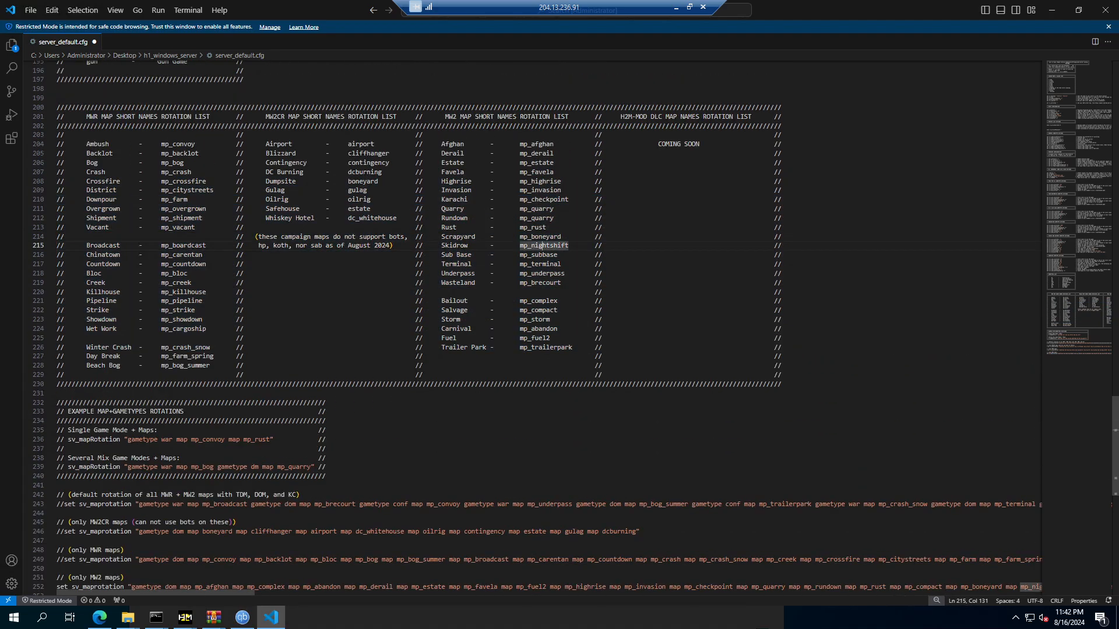
Rename server_default.cfg to s1, then test-launch the server batch file and close its consoles.
left_click(1079, 10)
left_click(698, 98)
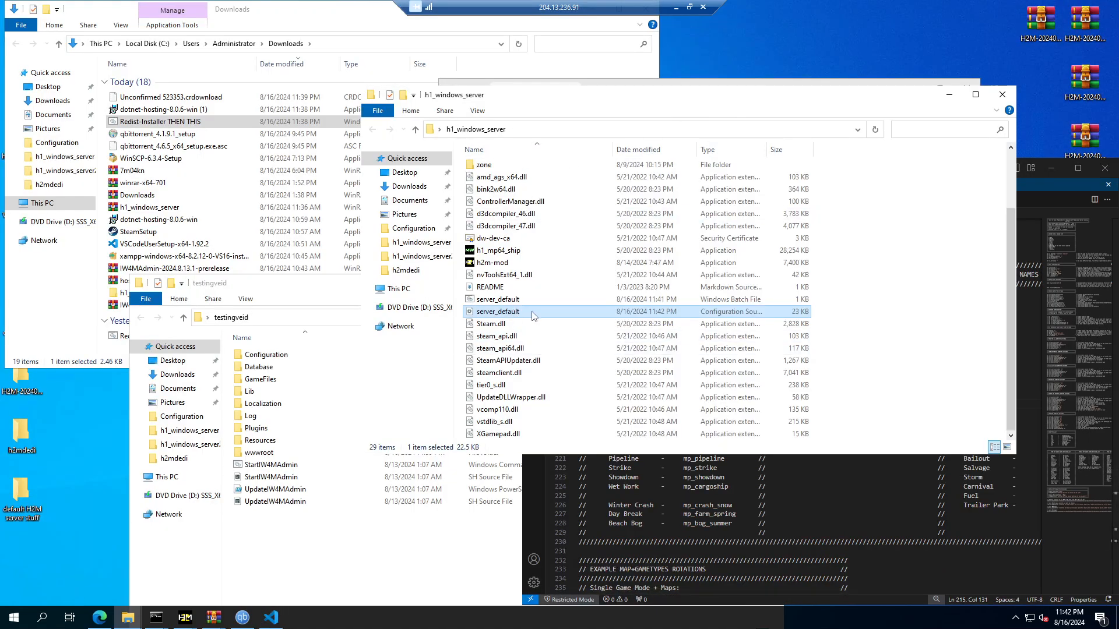
key("F2")
type("s1")
key("Return")
double_click(497, 300)
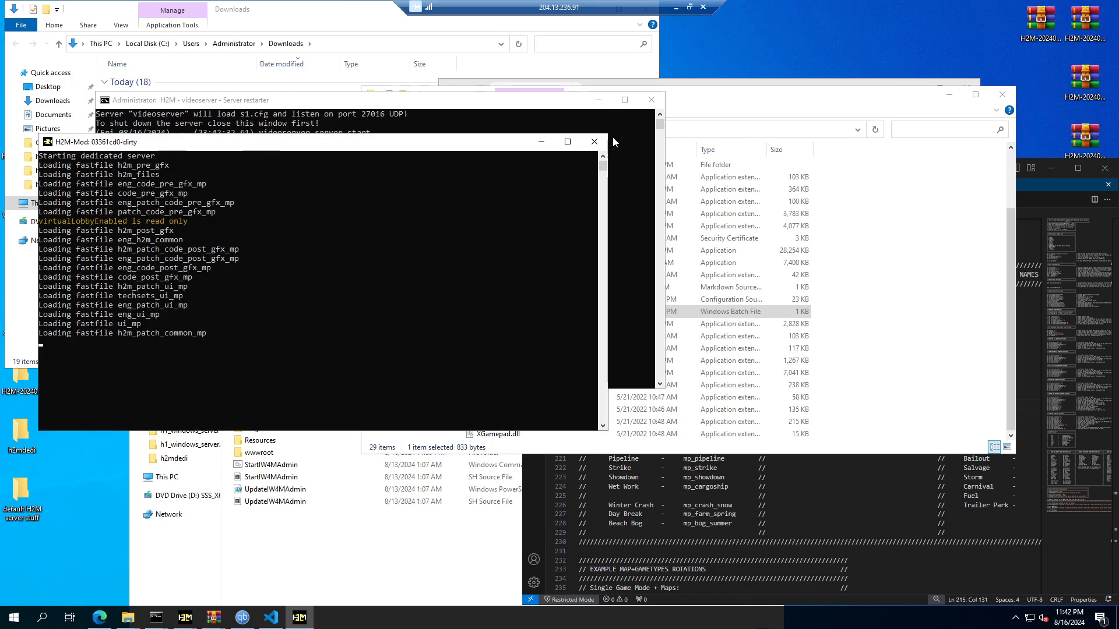
left_click(595, 142)
left_click(651, 99)
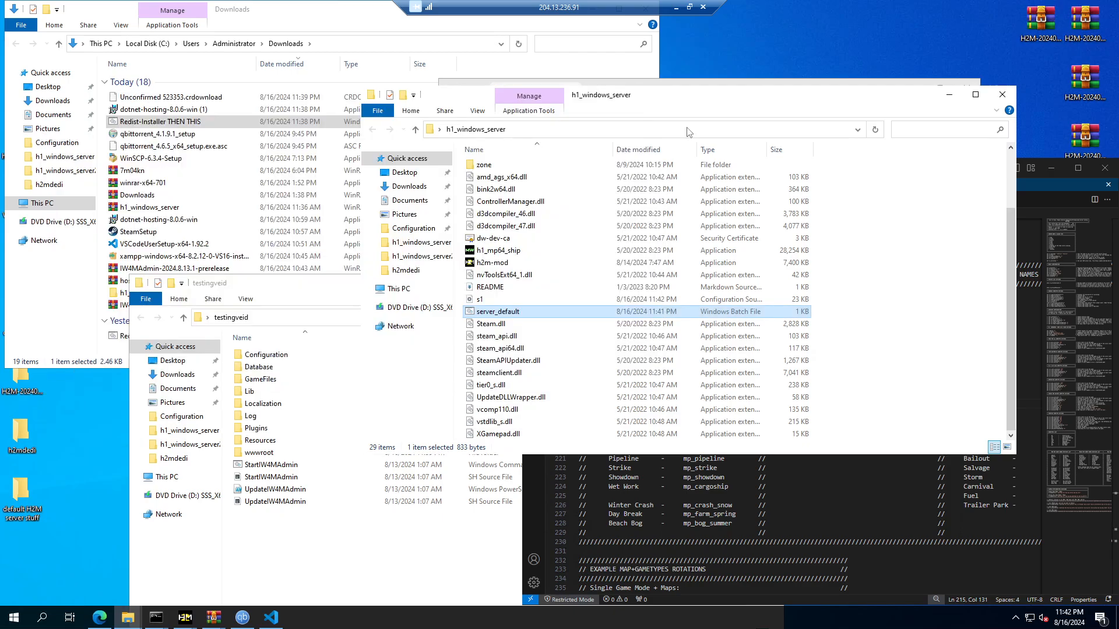
Set the batch file's port to 28000, save it, and relaunch the server.
right_click(511, 313)
left_click(527, 327)
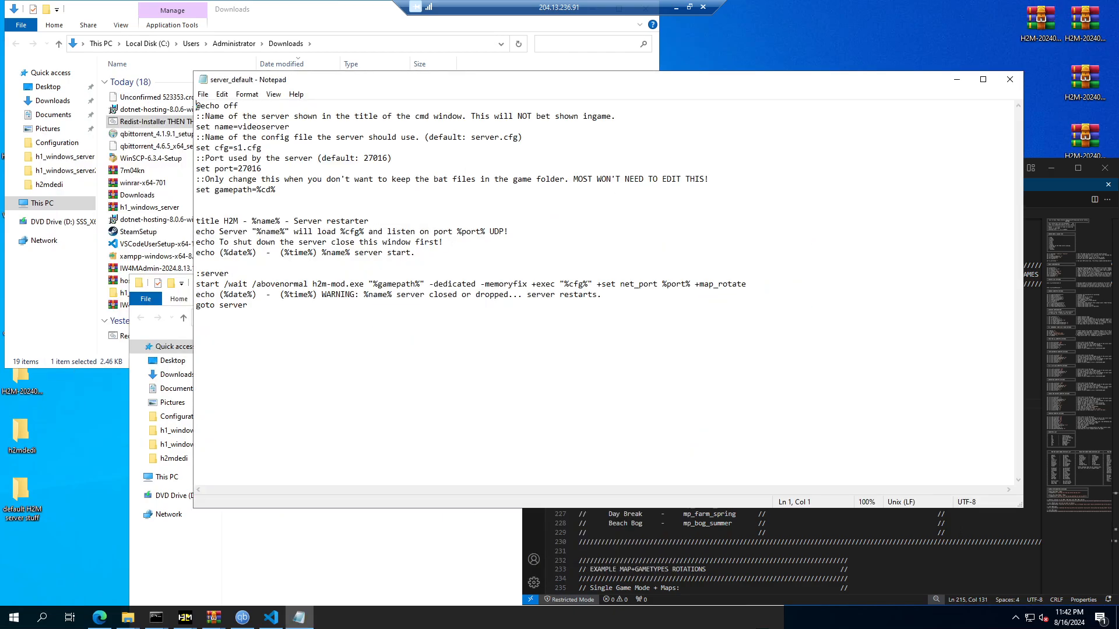
key("BackSpace")
key("BackSpace")
key("BackSpace")
key("BackSpace")
type("8000")
key("ctrl+s")
left_click(1010, 79)
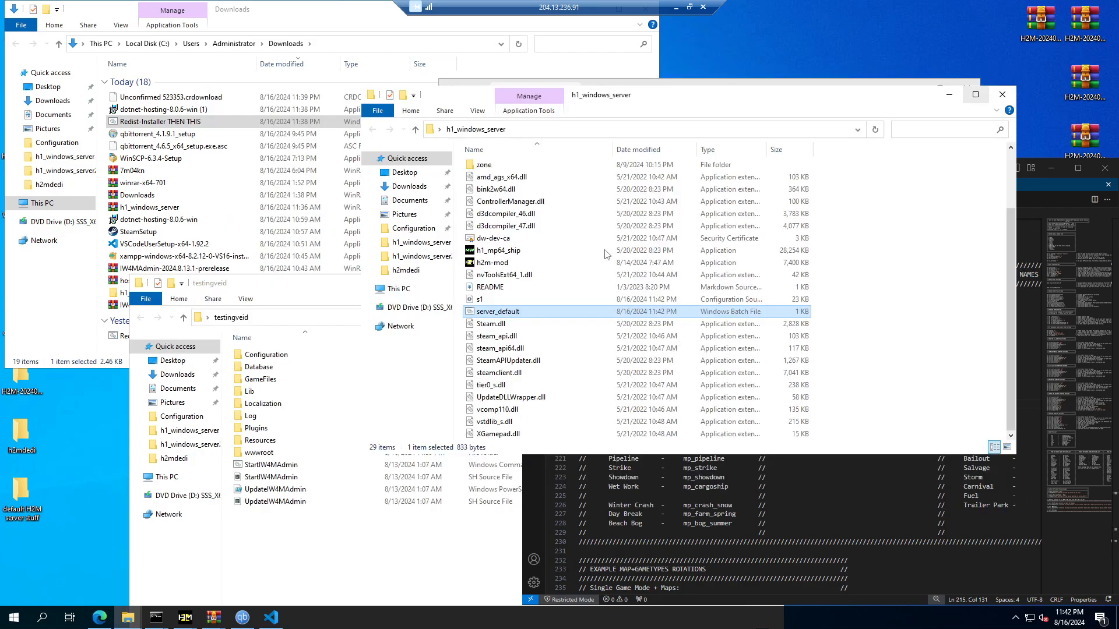
double_click(498, 311)
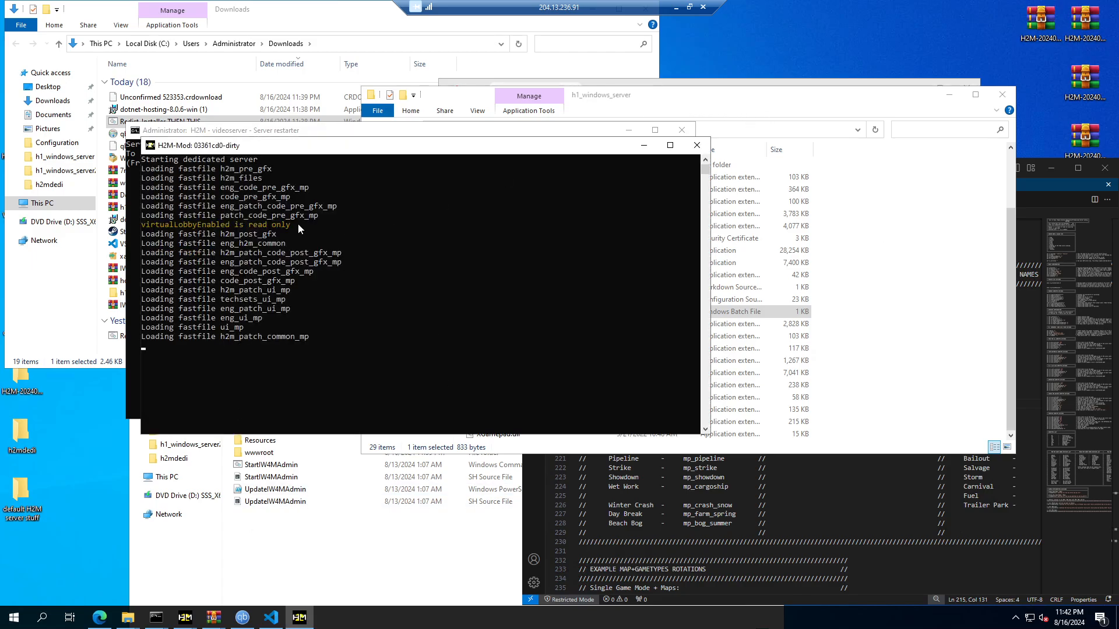
left_click(285, 540)
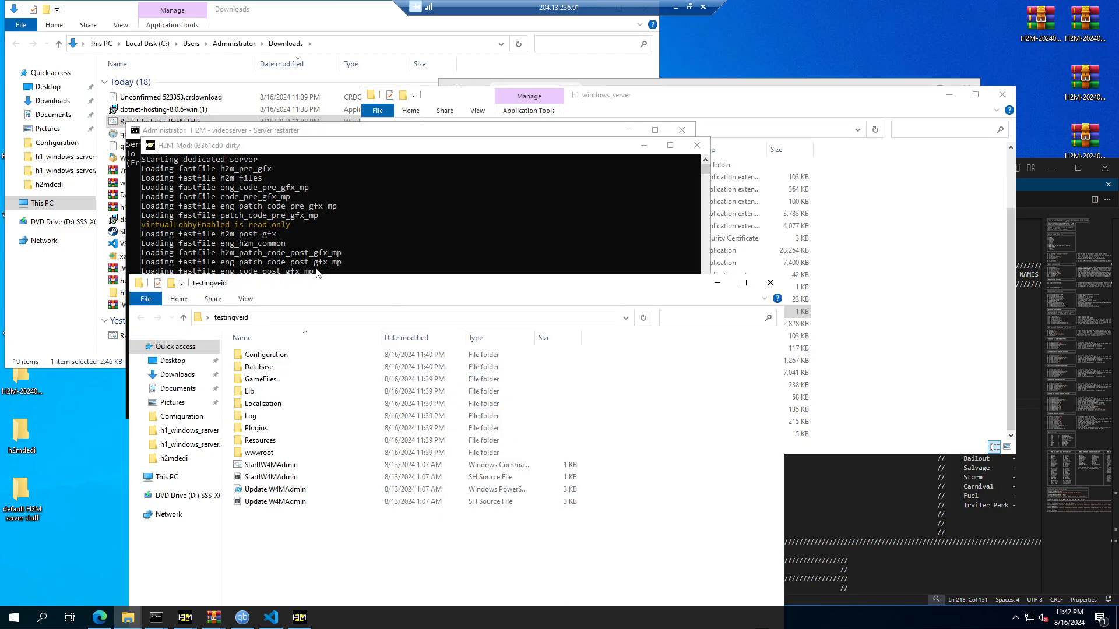
Open Configuration/IW4MAdminSettings.json in a maximized editor and look over the webfront port 1624.
double_click(285, 356)
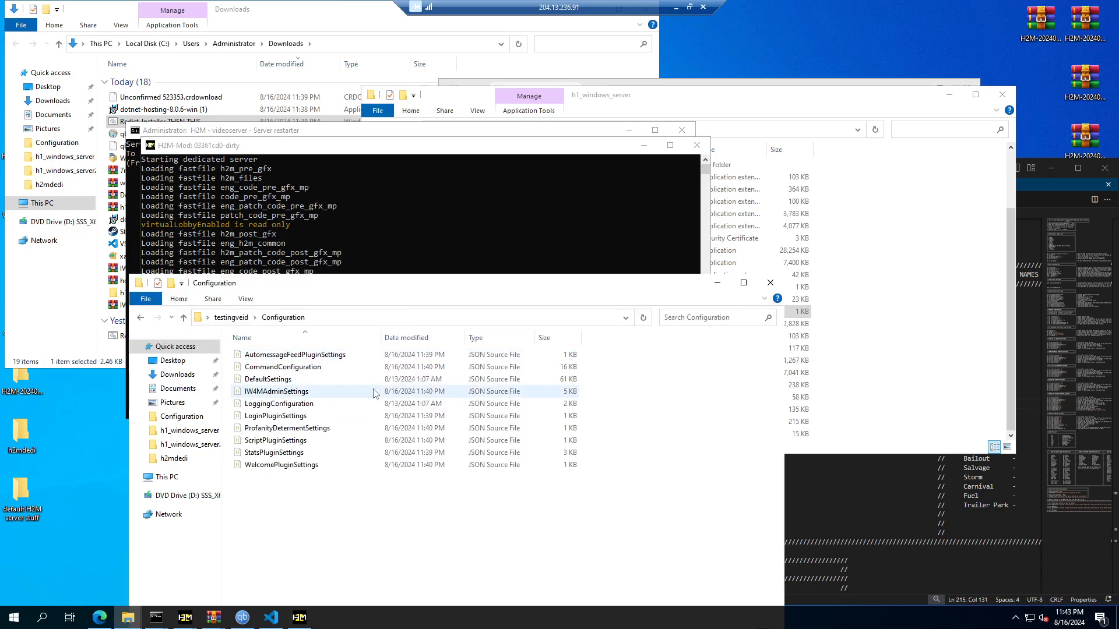
double_click(274, 391)
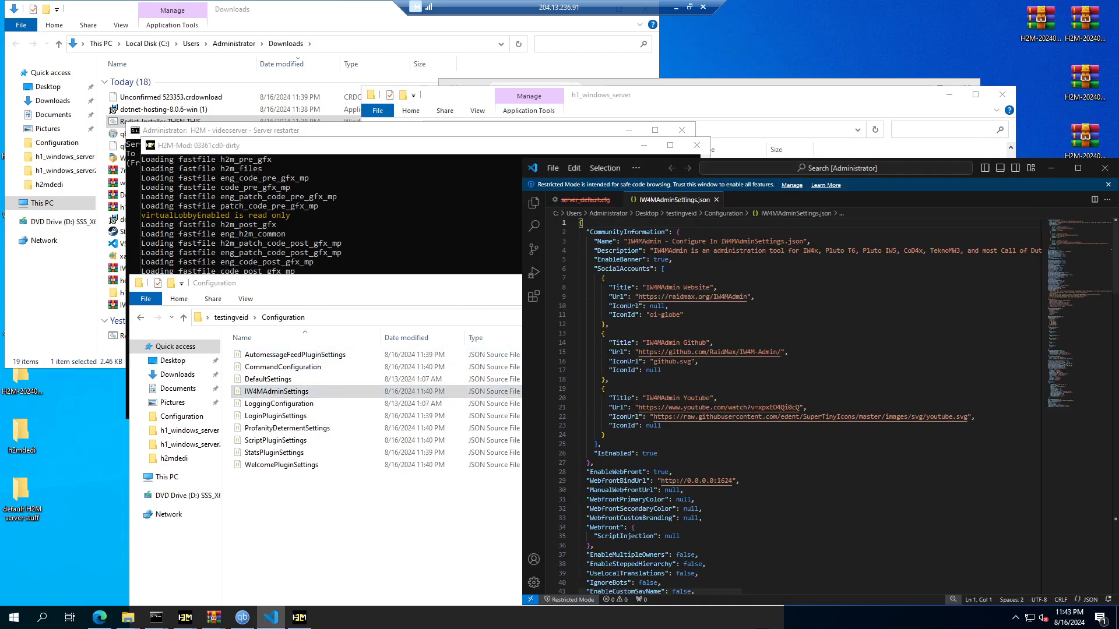
double_click(656, 169)
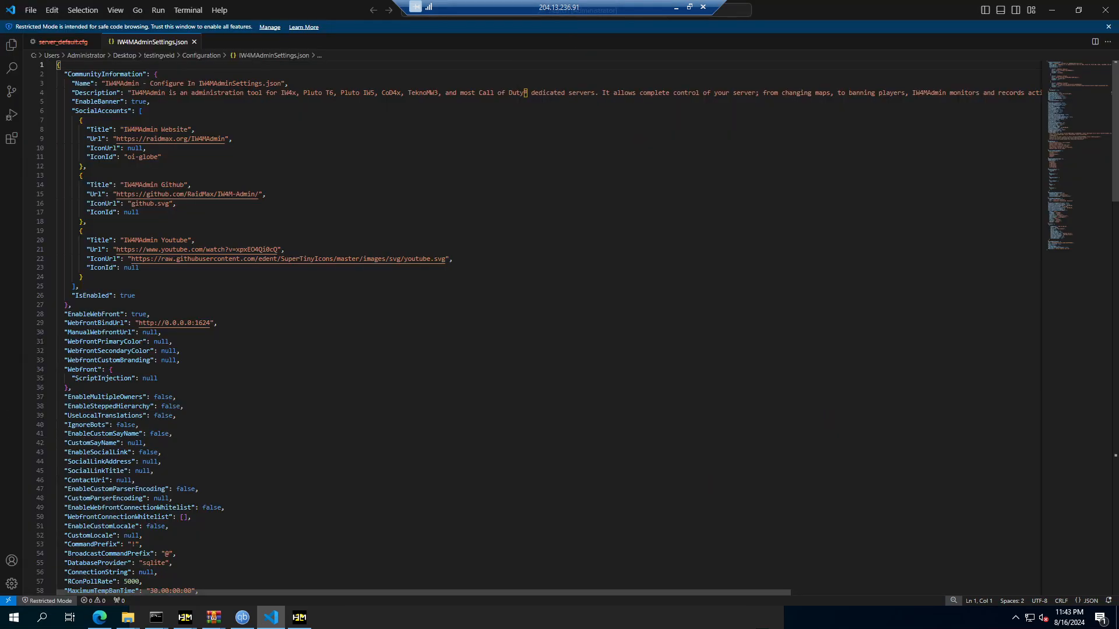
left_click_drag(454, 259, 79, 120)
left_click(197, 129)
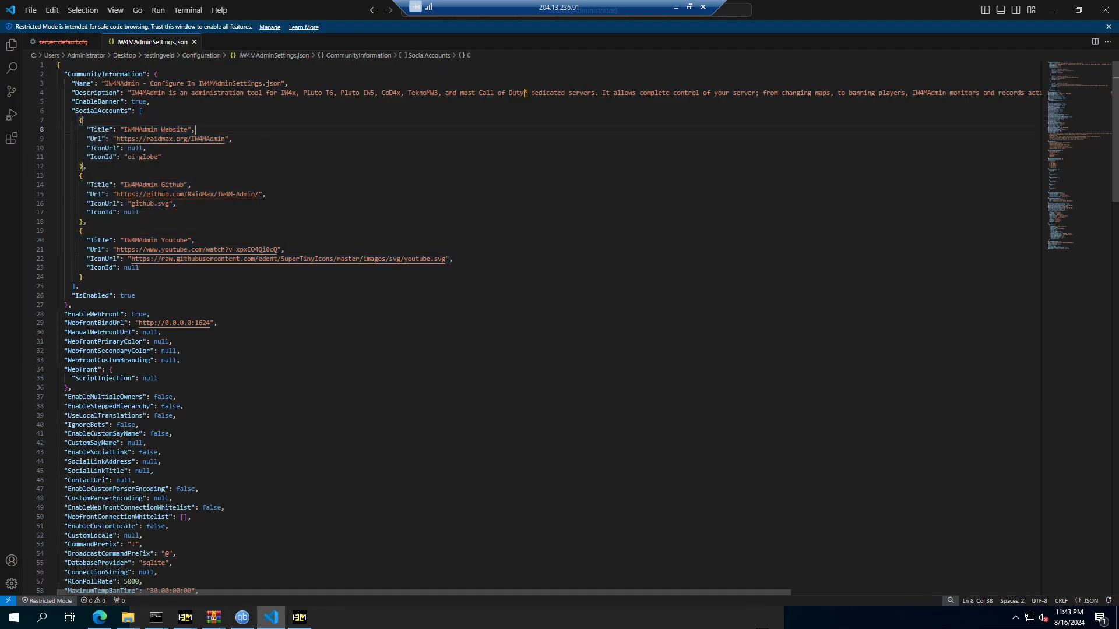
scroll(525, 92, "down", 2)
double_click(202, 264)
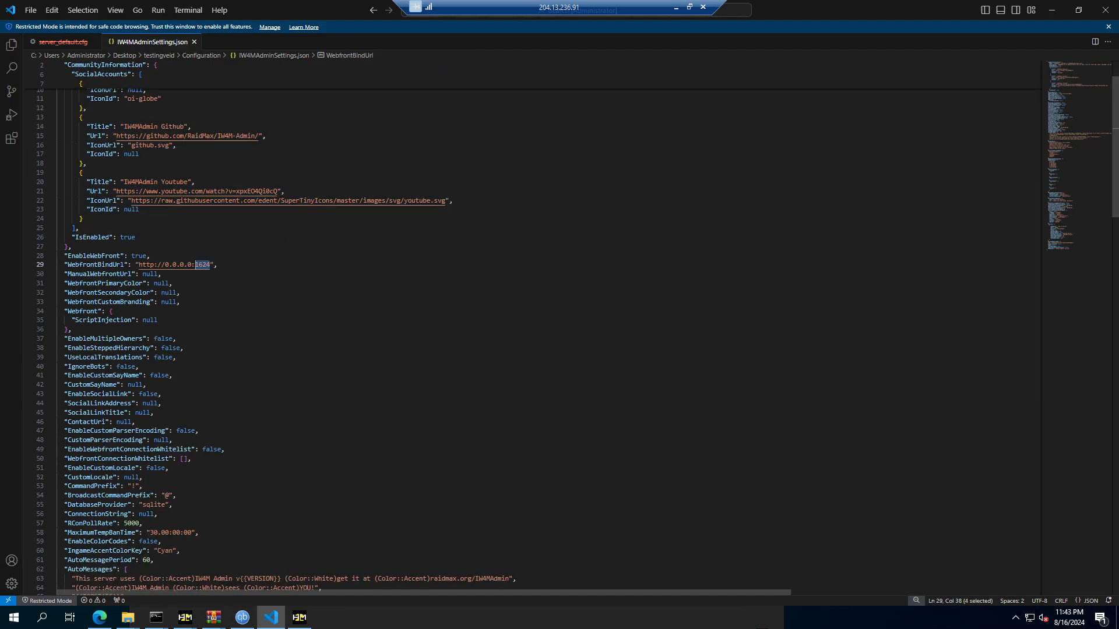
left_click(244, 274)
scroll(244, 274, "down", 5)
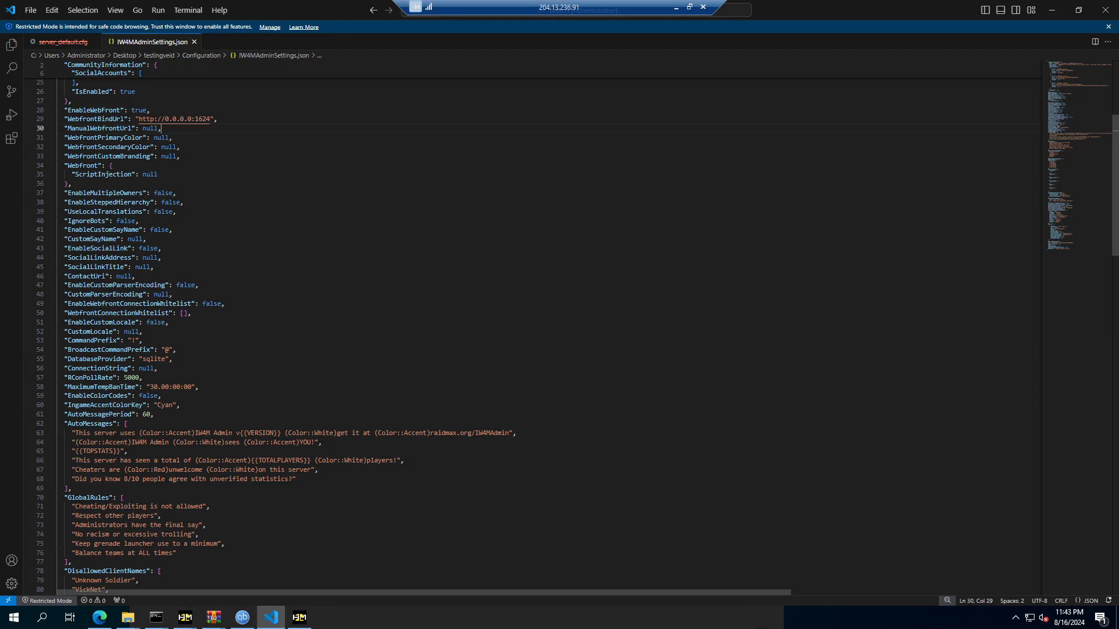
scroll(524, 326, "down", 6)
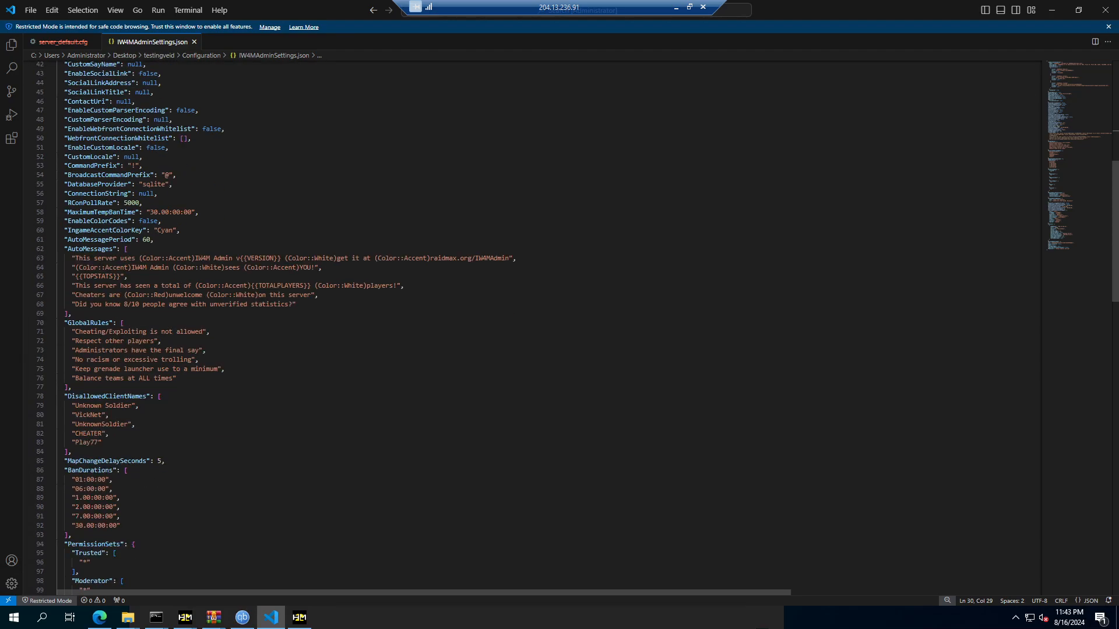
Change the Servers Port from 27016 to 28000, then save and close the settings file.
left_click_drag(326, 295, 227, 276)
left_click(245, 341)
scroll(245, 342, "down", 5)
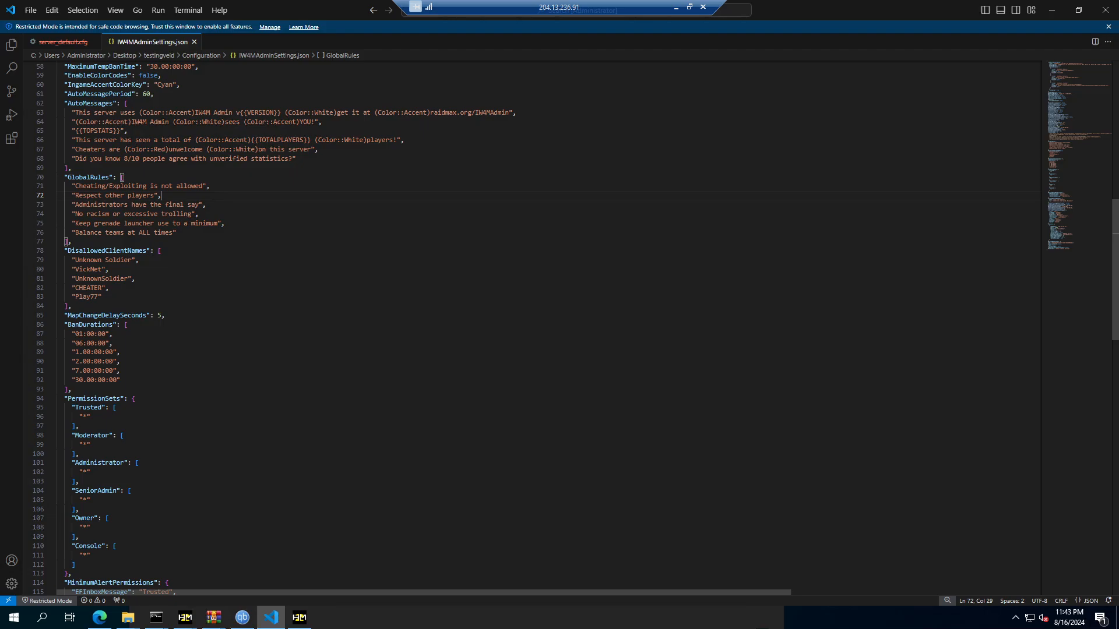
scroll(525, 326, "down", 7)
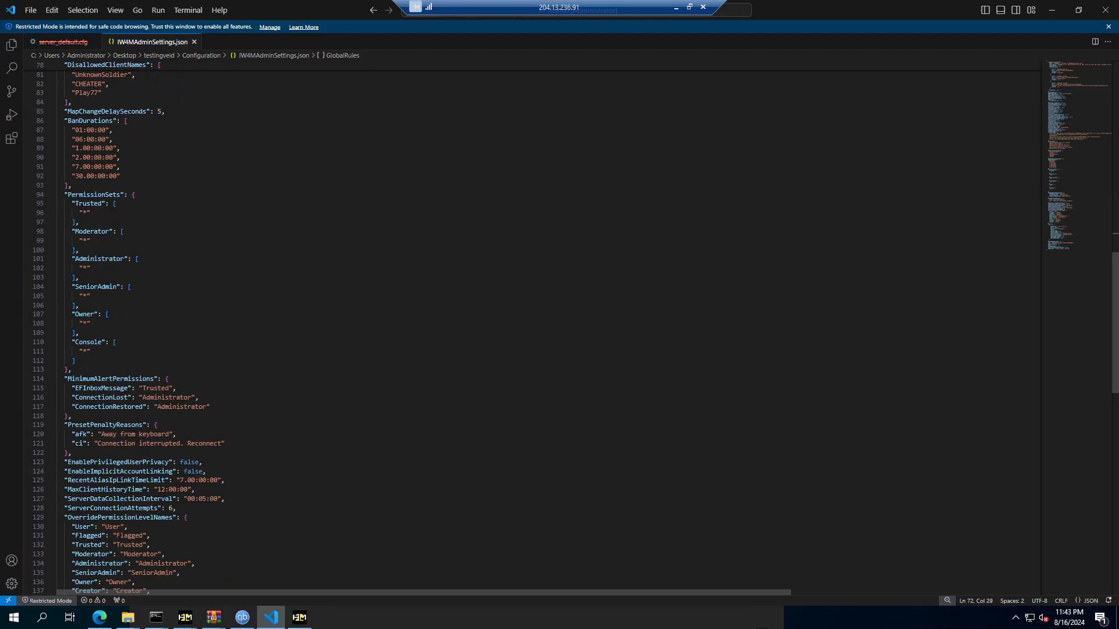
scroll(525, 326, "up", 8)
scroll(524, 326, "down", 20)
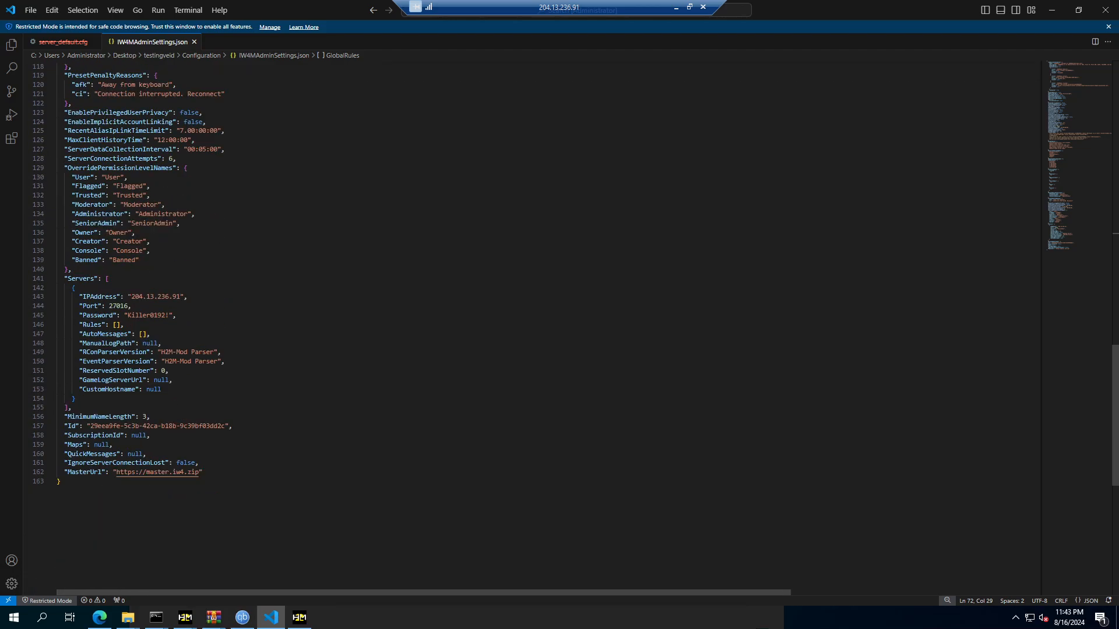
double_click(118, 306)
type("2")
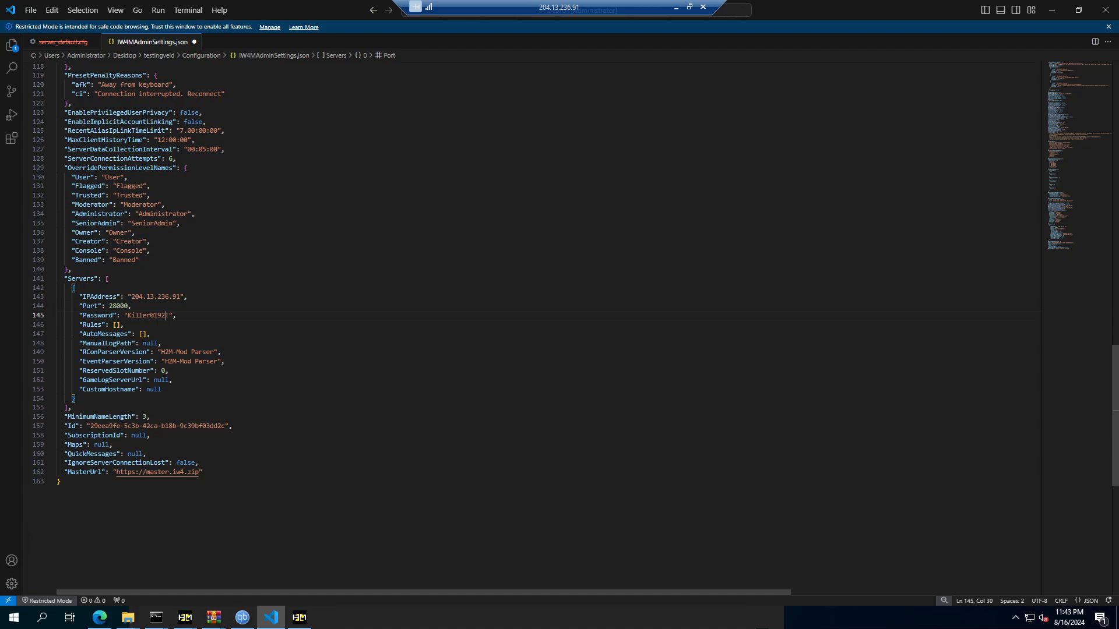
double_click(165, 315)
left_click(181, 315)
key("ctrl+s")
left_click(194, 42)
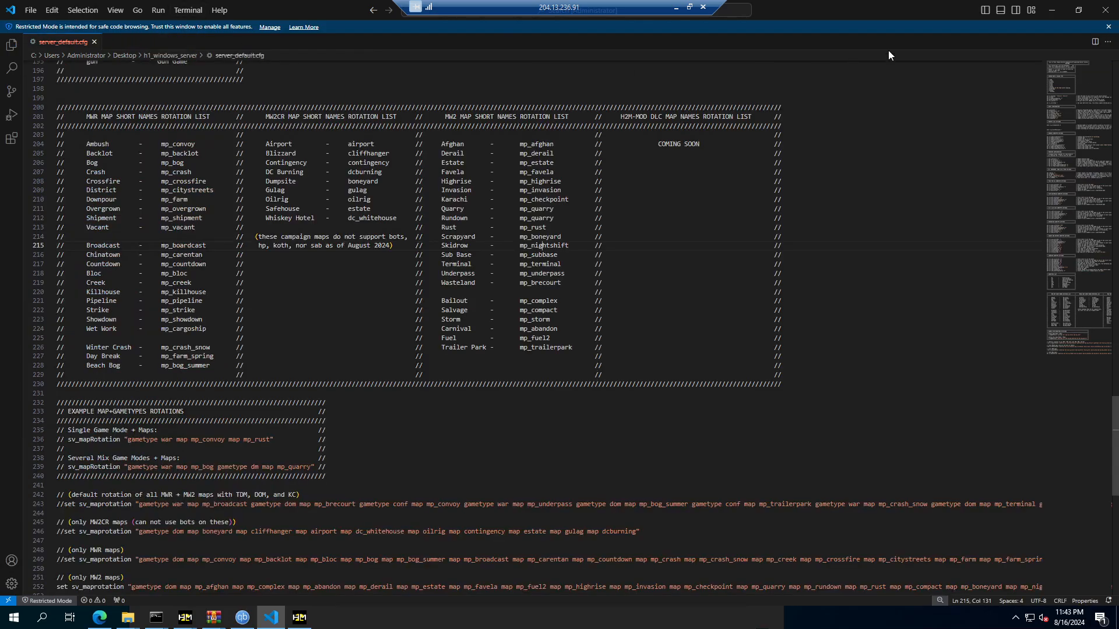
Run StartIW4MAdmin.cmd from testingveid, check that it monitors Default Server, then close its console.
left_click(1051, 10)
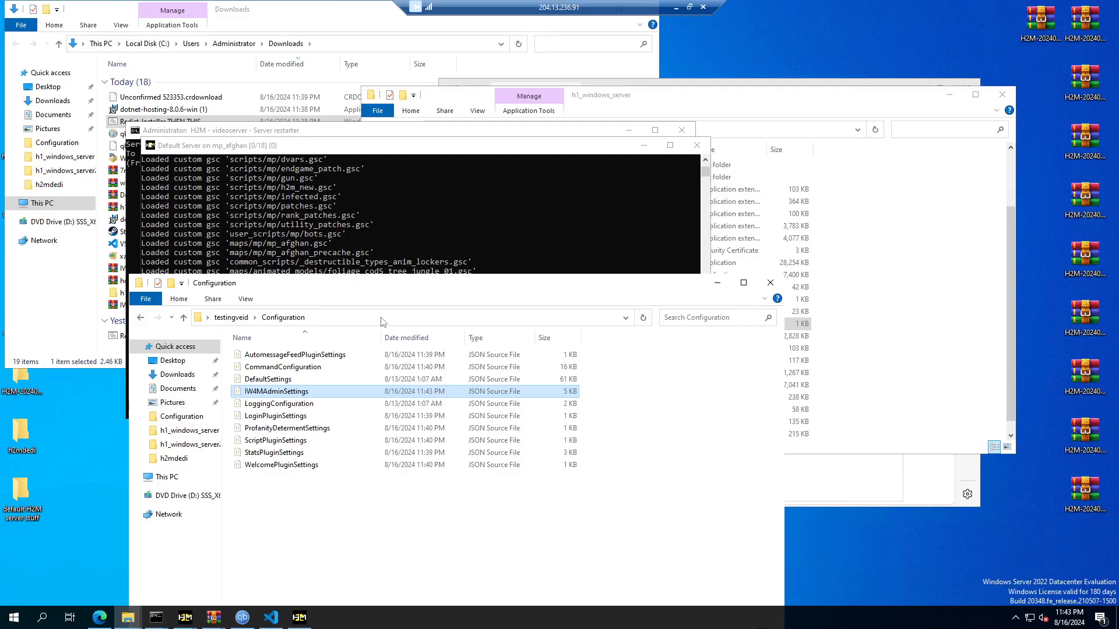
left_click(231, 317)
double_click(271, 464)
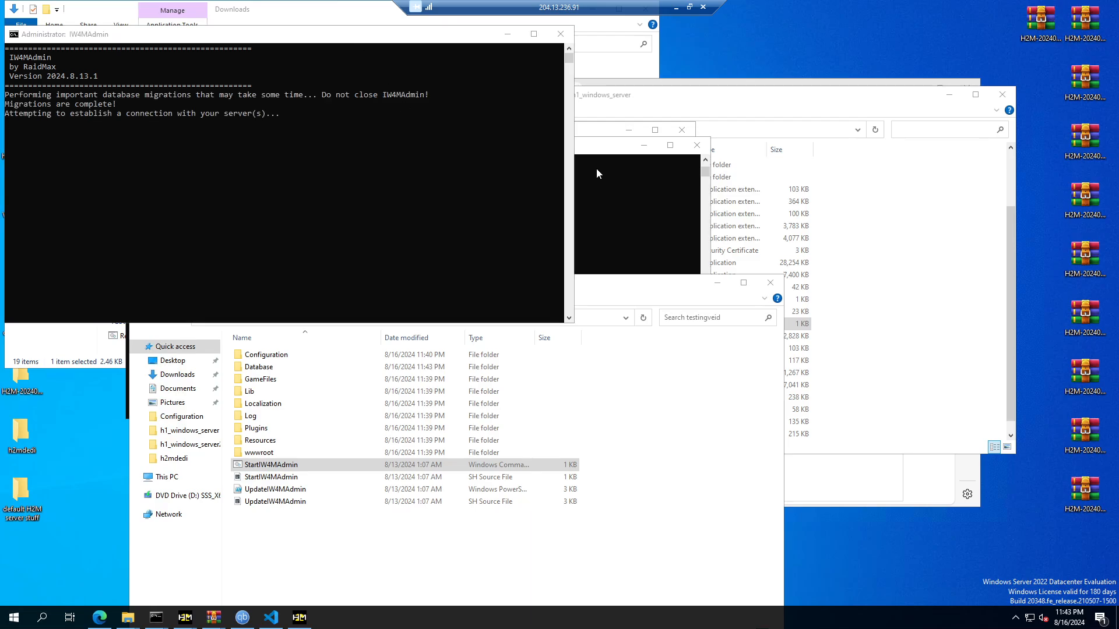
left_click(299, 617)
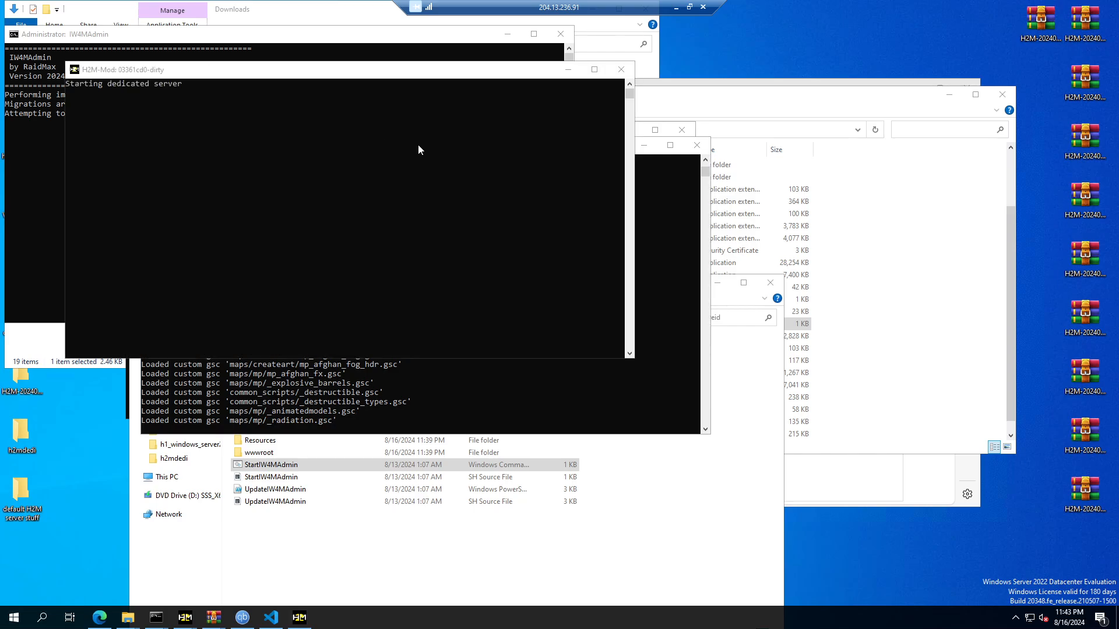
left_click(337, 404)
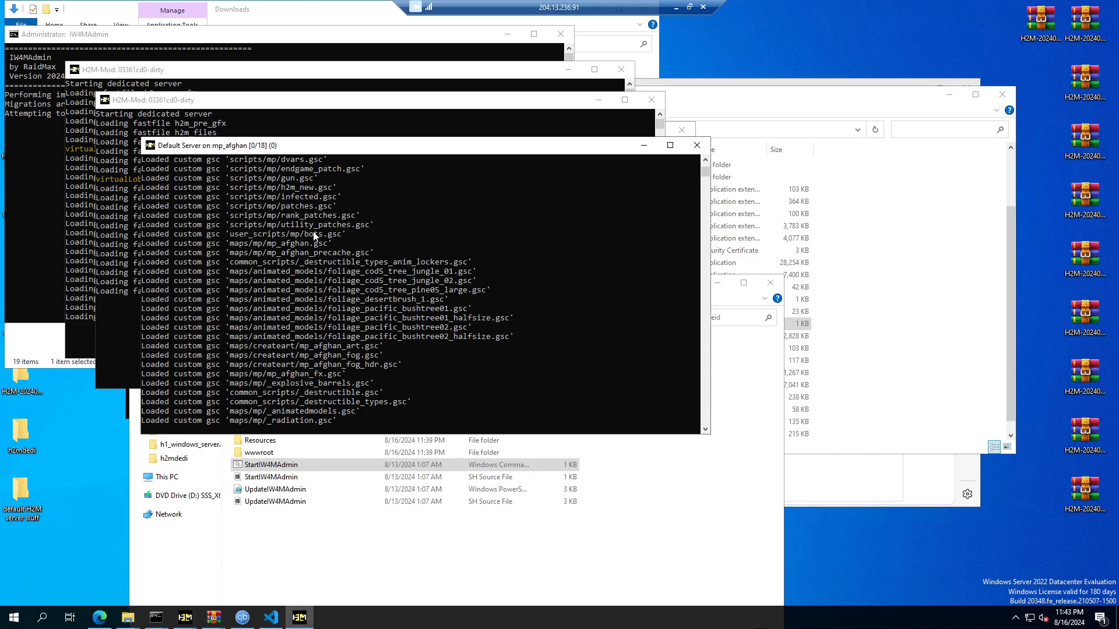
left_click(242, 39)
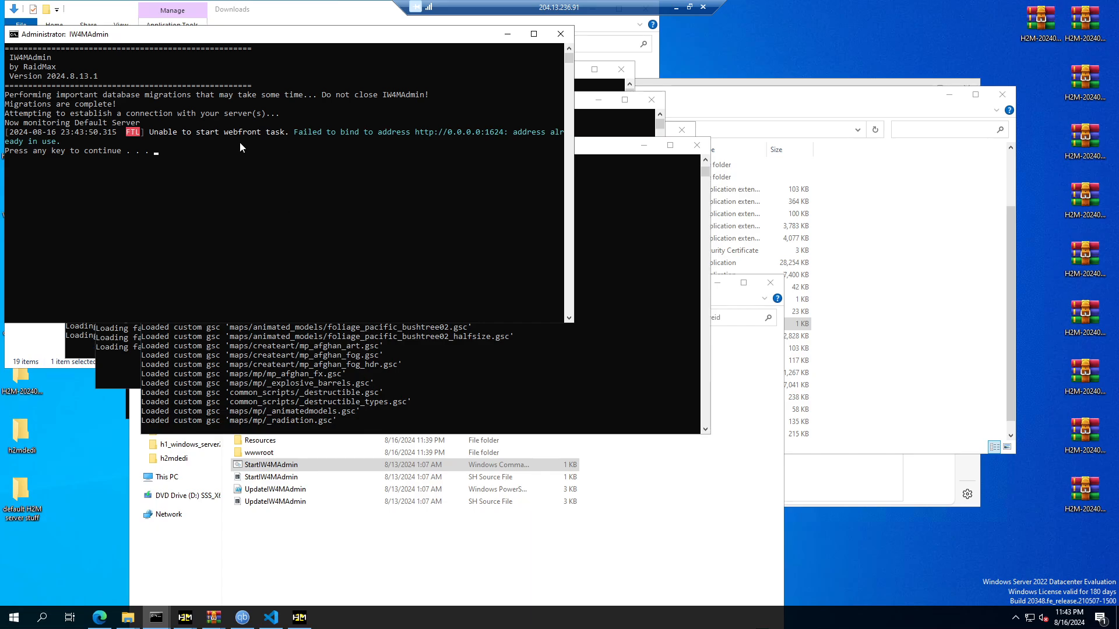
left_click(561, 34)
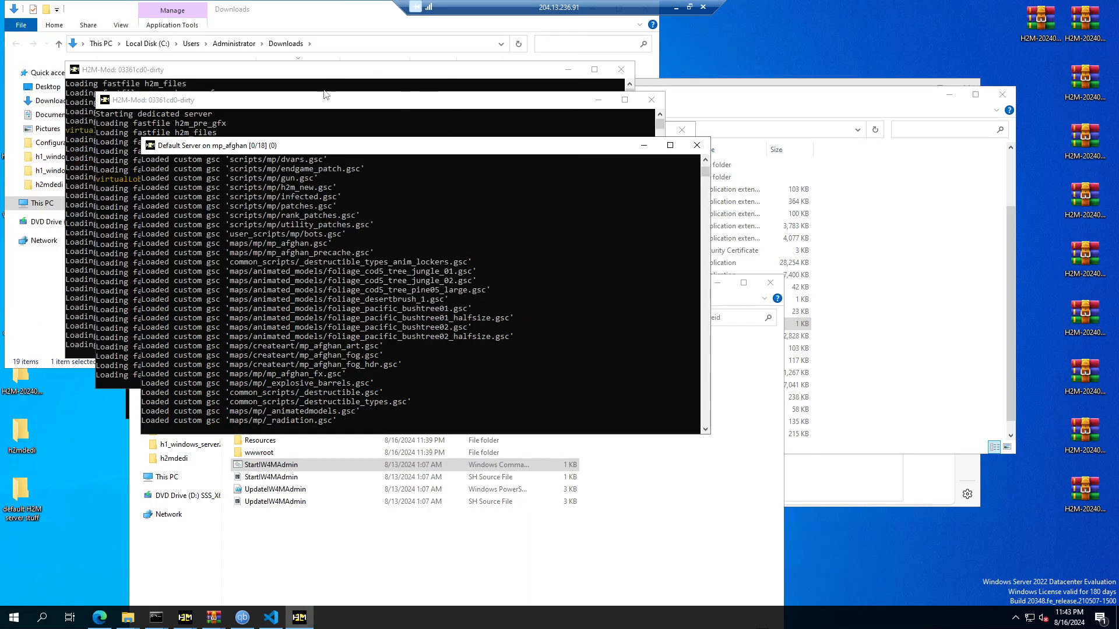
Reload the IW4MAdmin Server Overview at localhost:1624 in a maximized Edge and scroll the server list.
left_click(100, 617)
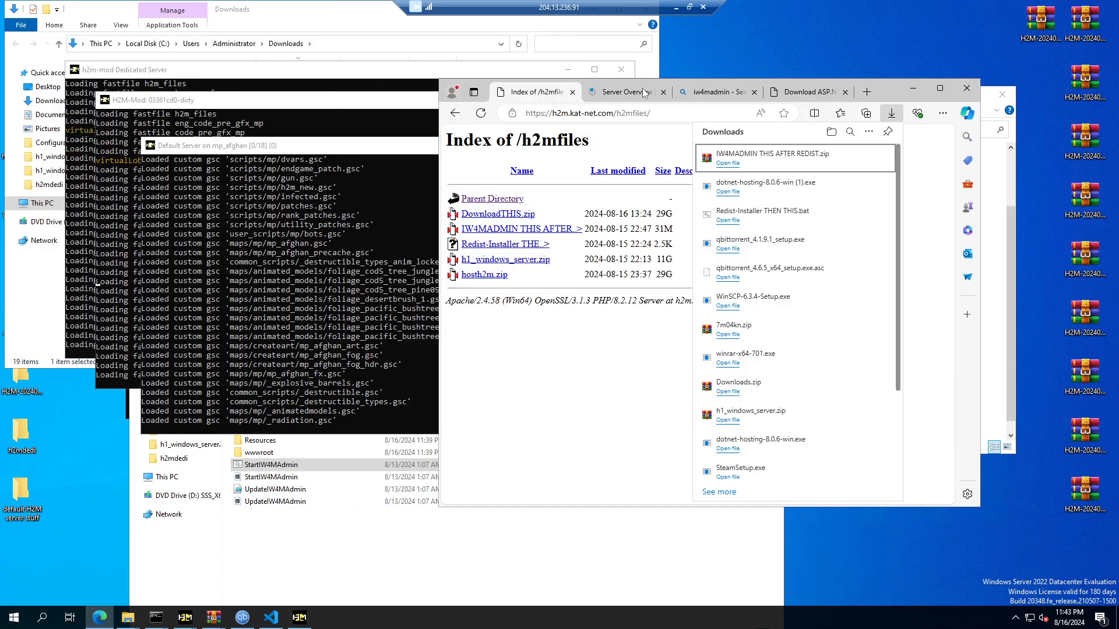
left_click(647, 93)
left_click(939, 89)
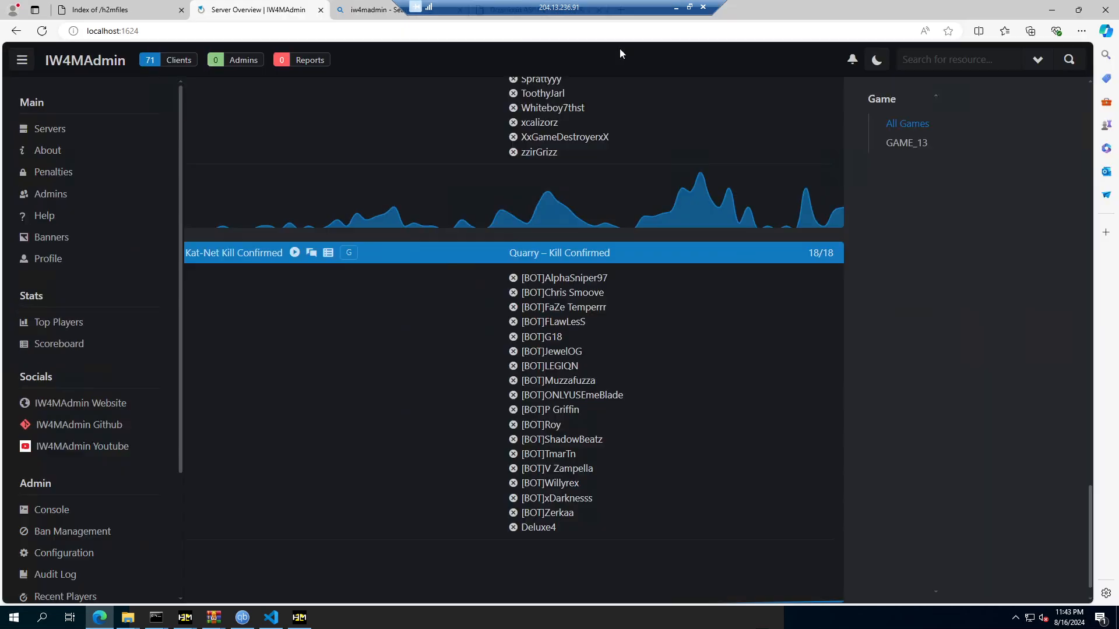
left_click(134, 31)
type("localhost:1")
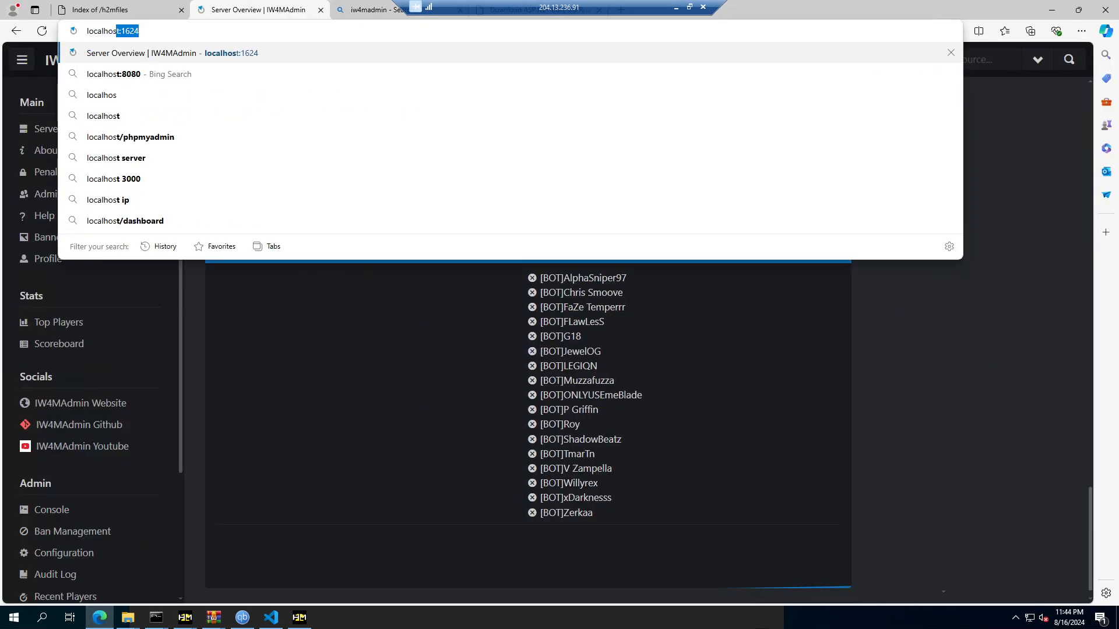
key("Return")
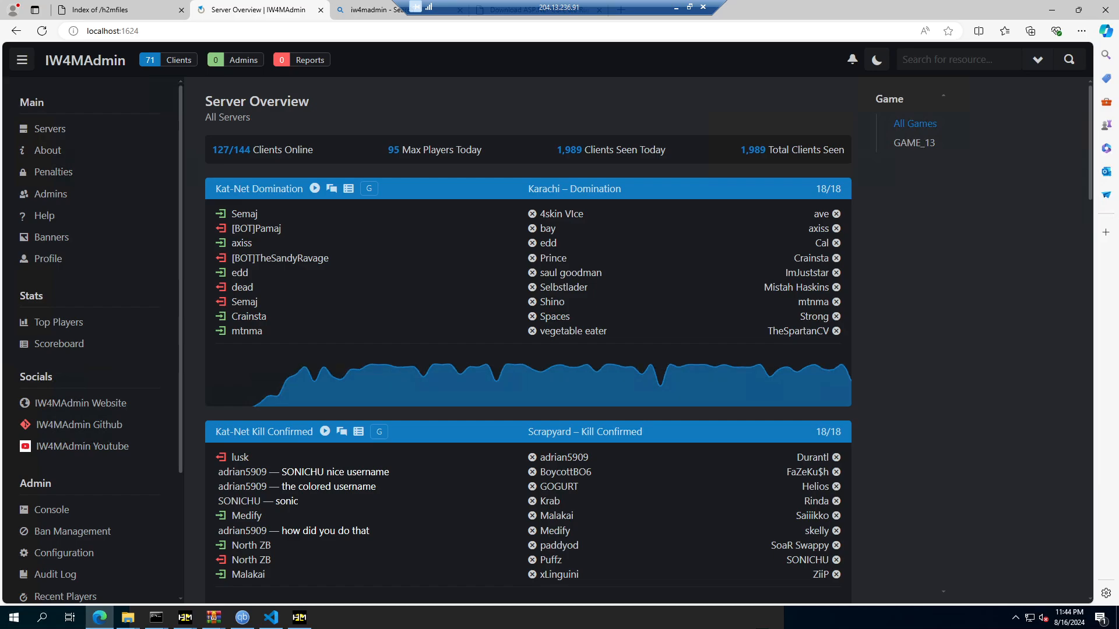
scroll(198, 186, "down", 18)
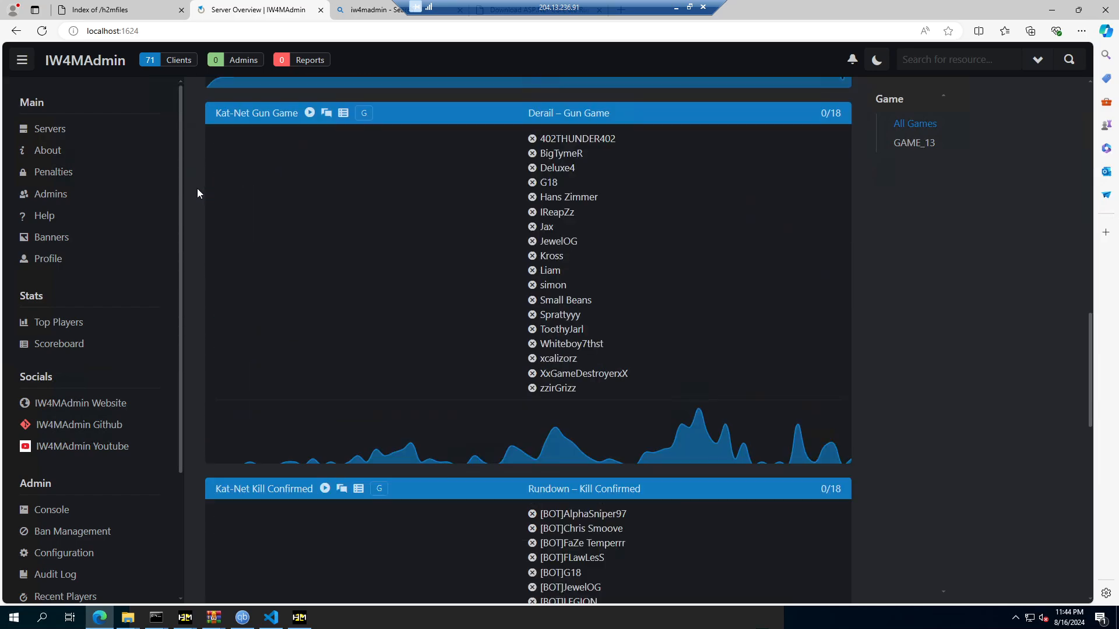
scroll(197, 188, "up", 17)
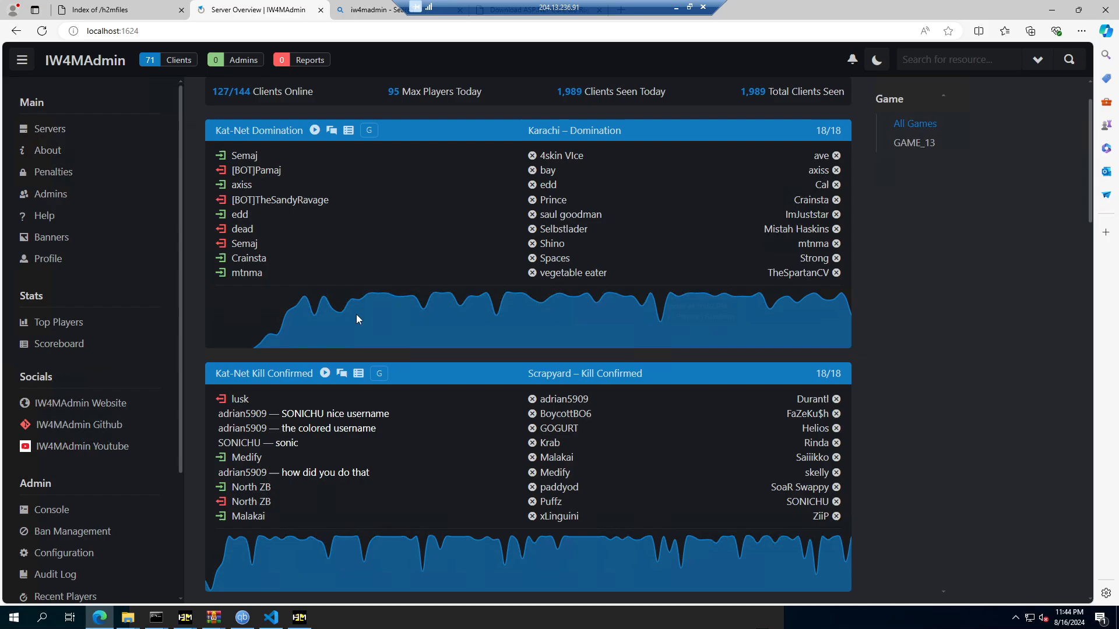
scroll(338, 314, "up", 1)
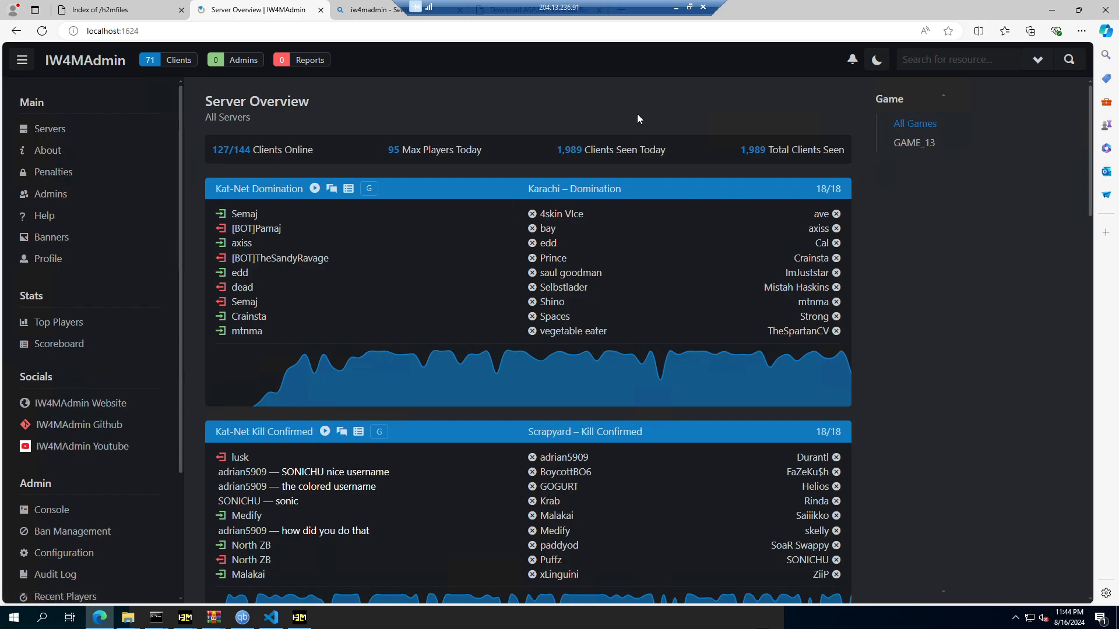
left_click(44, 620)
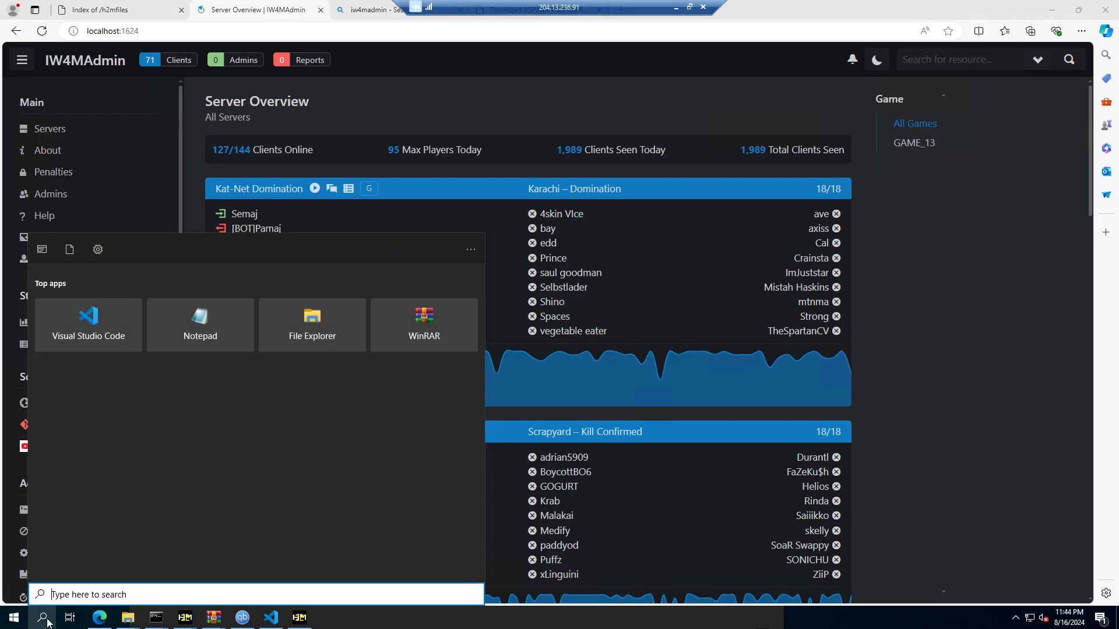
type("control")
key("Return")
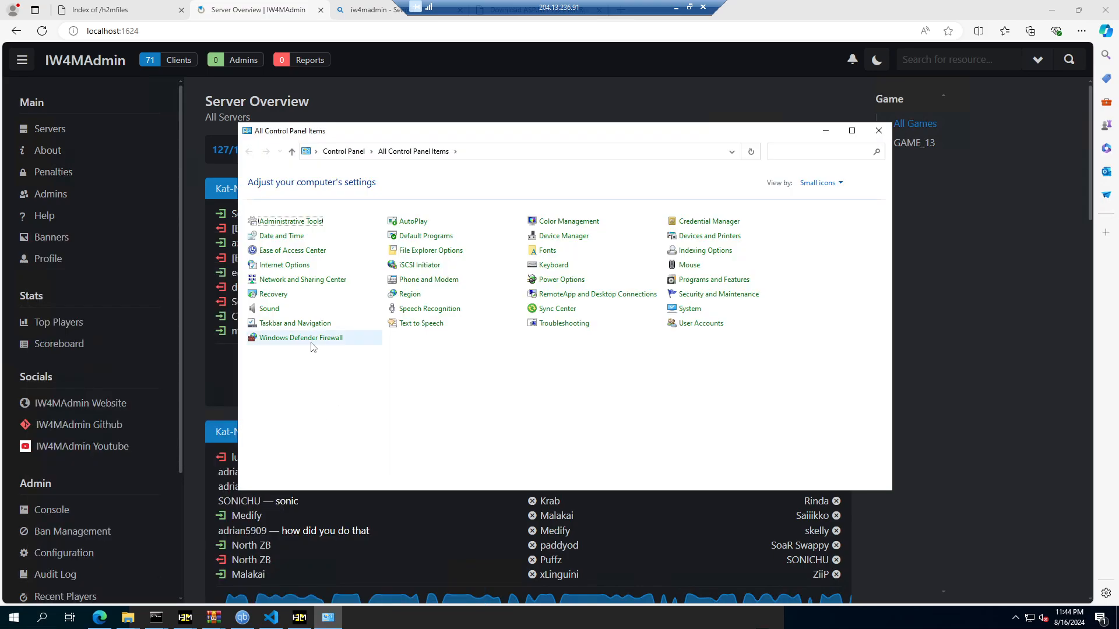
left_click(311, 342)
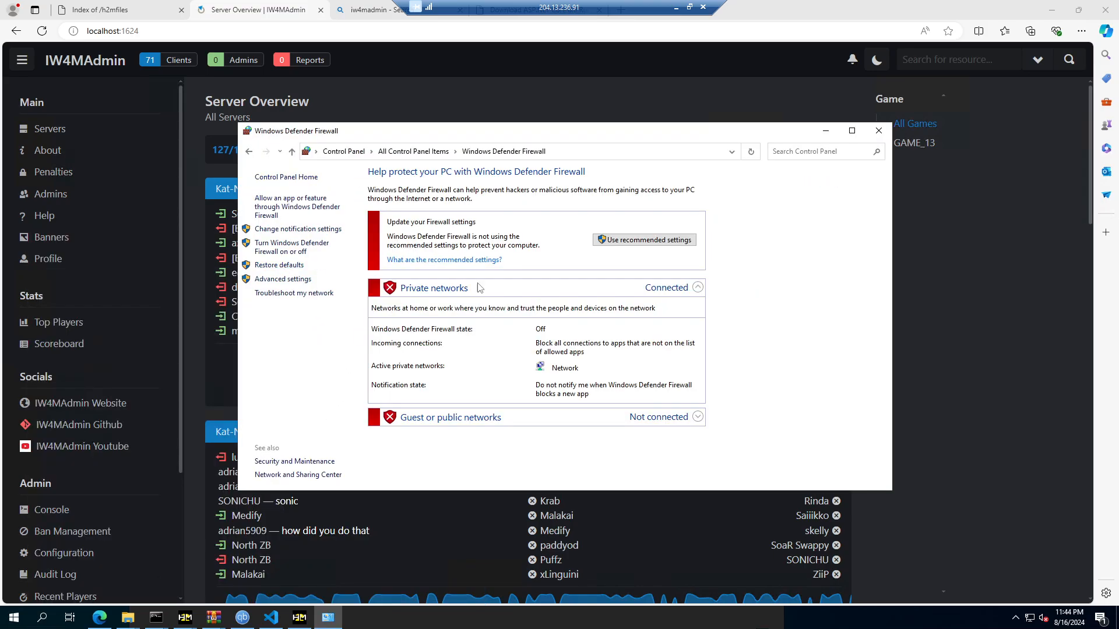
left_click(878, 131)
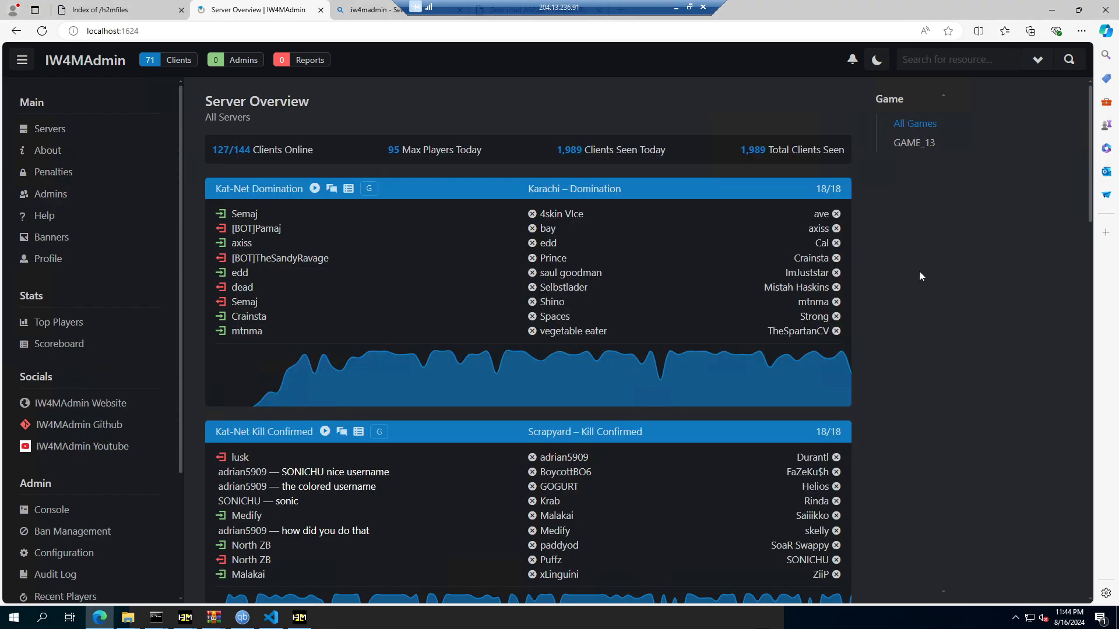